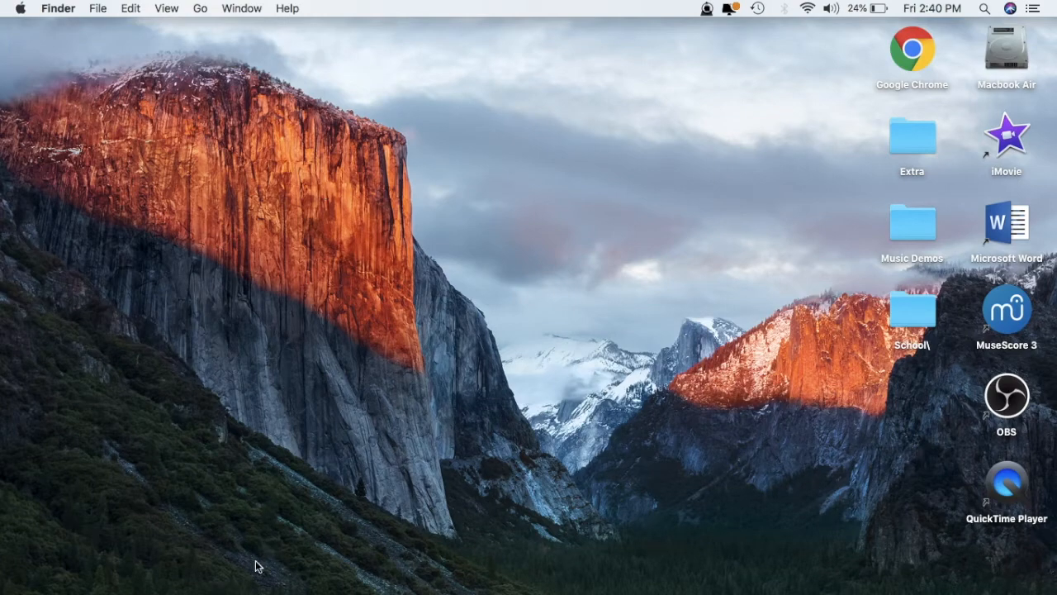
Step: Bring up the musescore.com website in Safari, minimize it and launch MuseScore 3 from the desktop
click(137, 583)
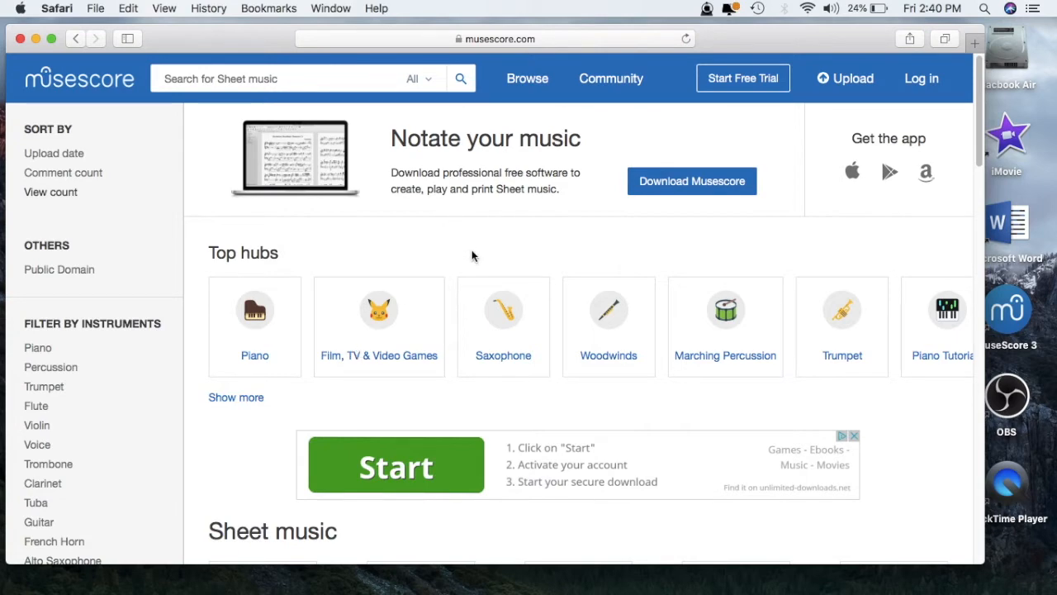
click(36, 39)
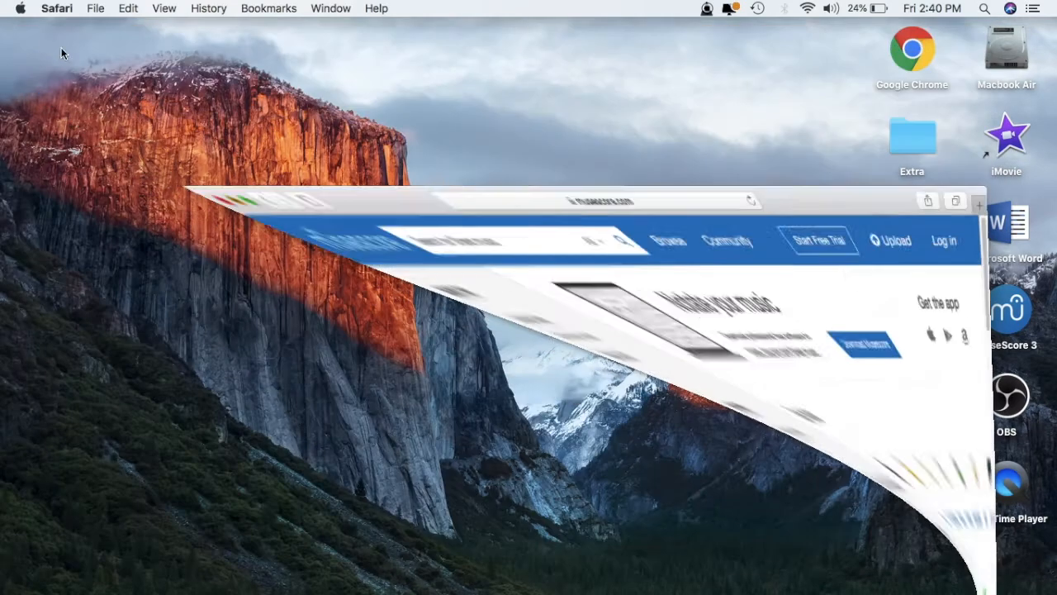
double_click(1010, 304)
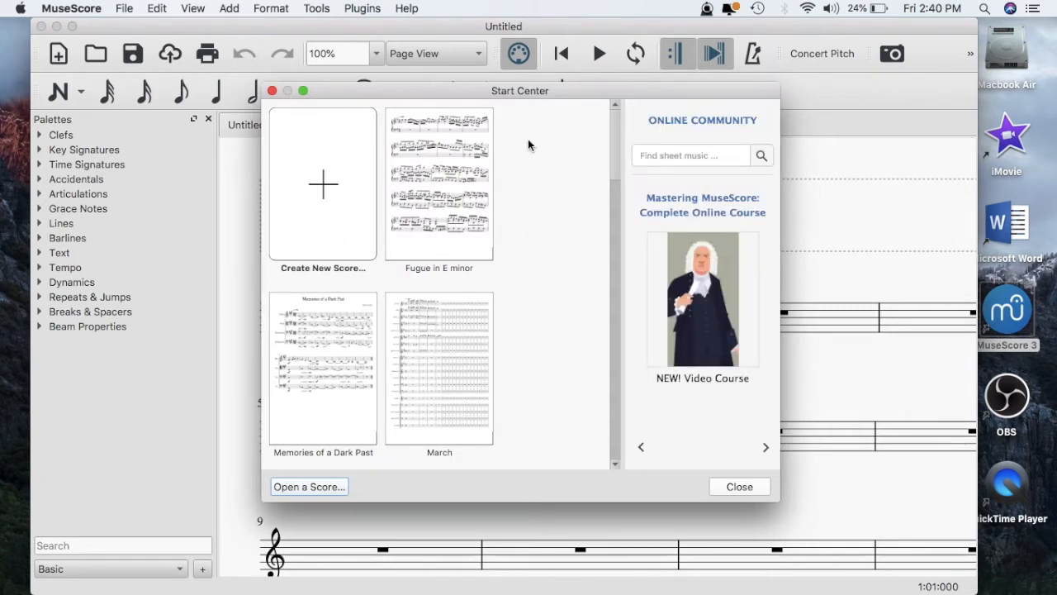
Step: Look through the recent scores listed in the Start Center
scroll(507, 266, down, 1)
scroll(495, 247, up, 1)
scroll(568, 192, down, 2)
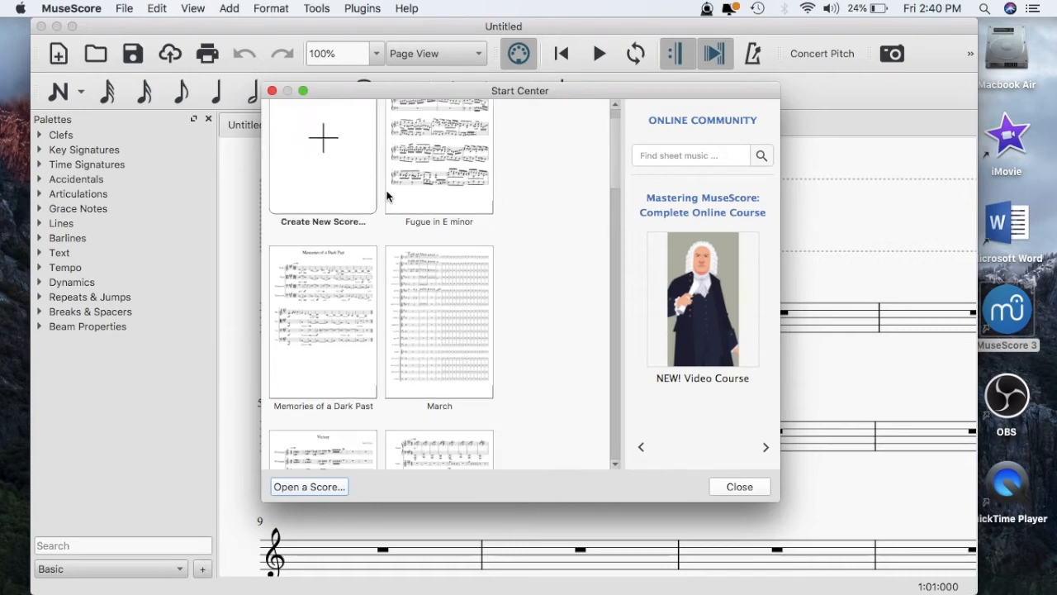
scroll(413, 207, down, 6)
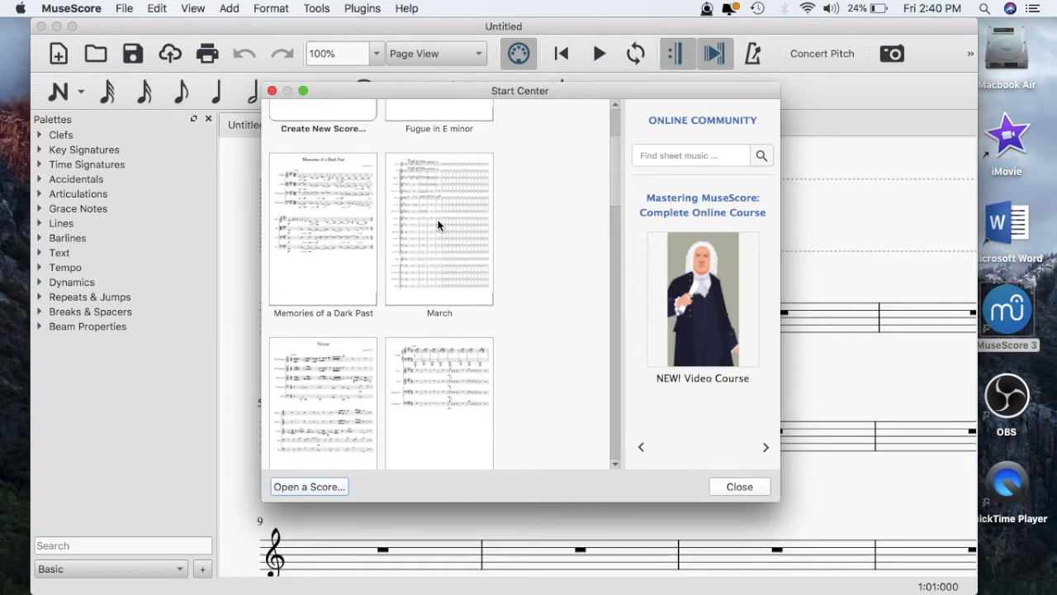
scroll(437, 224, down, 15)
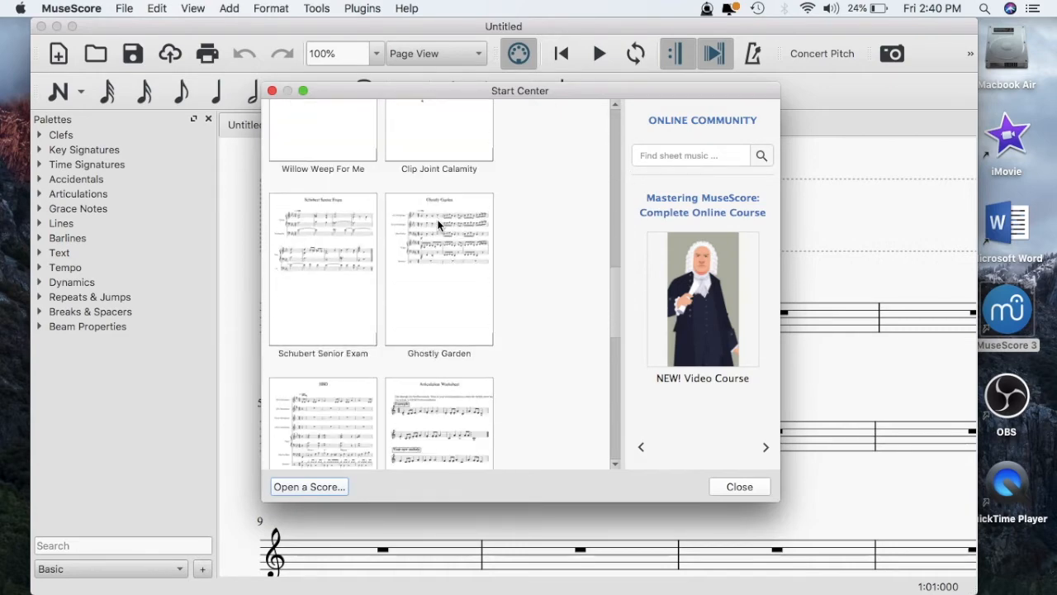
scroll(437, 224, down, 7)
scroll(437, 225, up, 20)
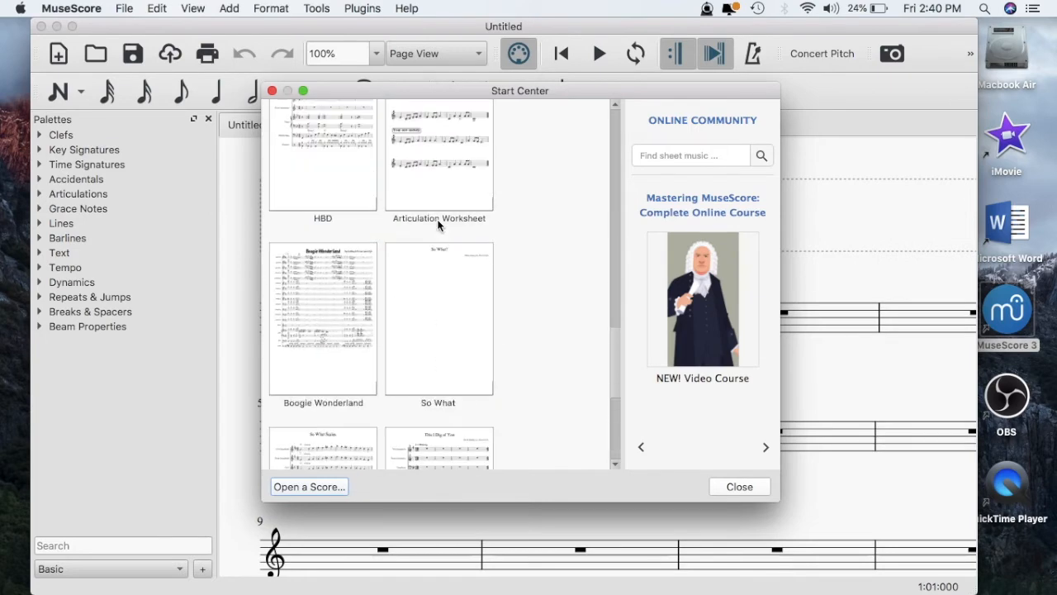
scroll(437, 225, up, 6)
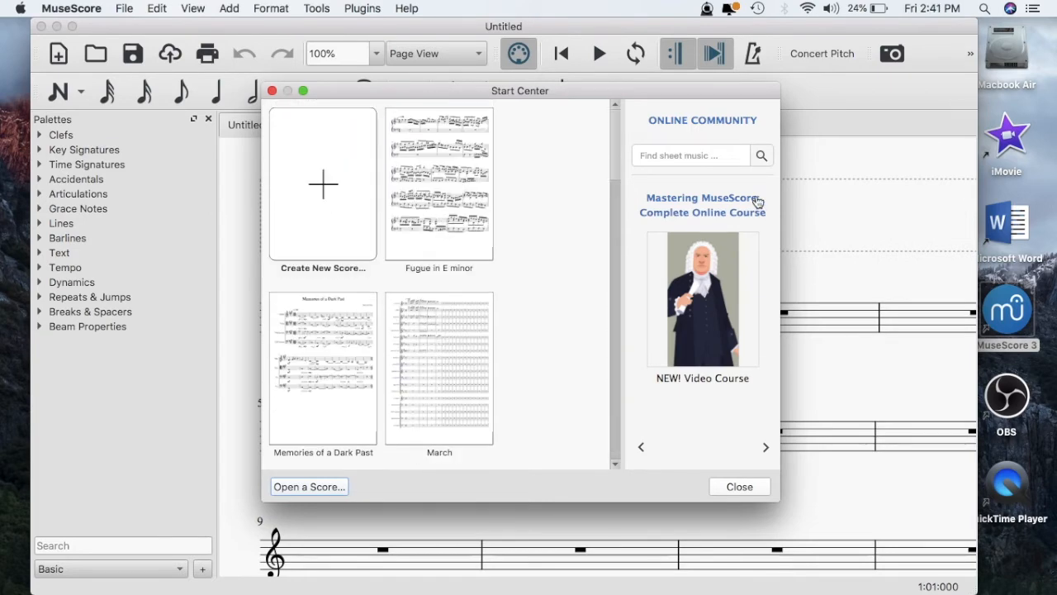
Step: Start a new score titled "Amazing Grace", enter the composer's full name and continue to the template selection
click(323, 184)
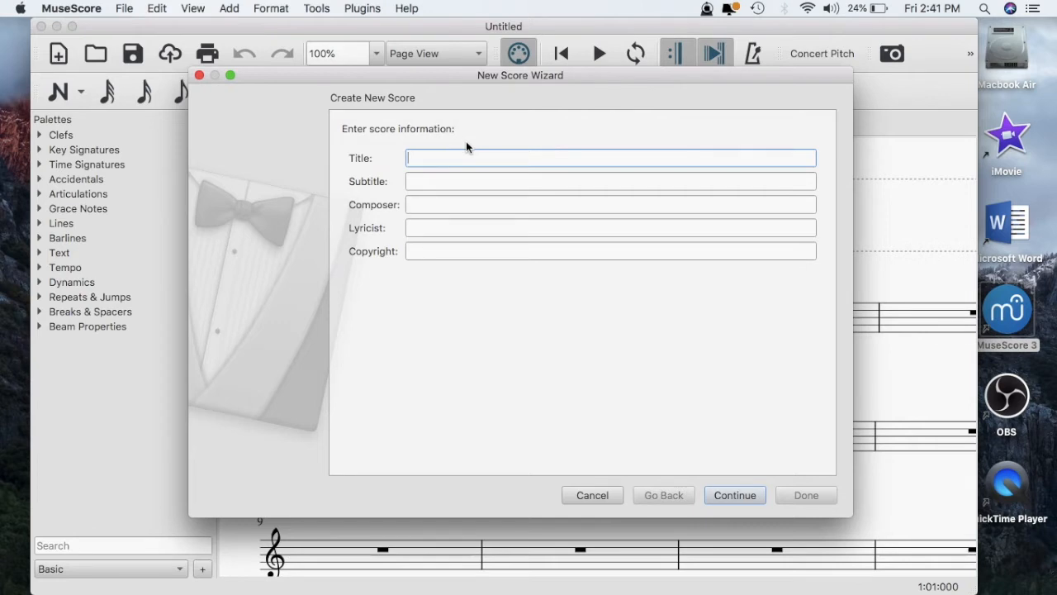
text(Am)
text(z)
text(z)
click(427, 212)
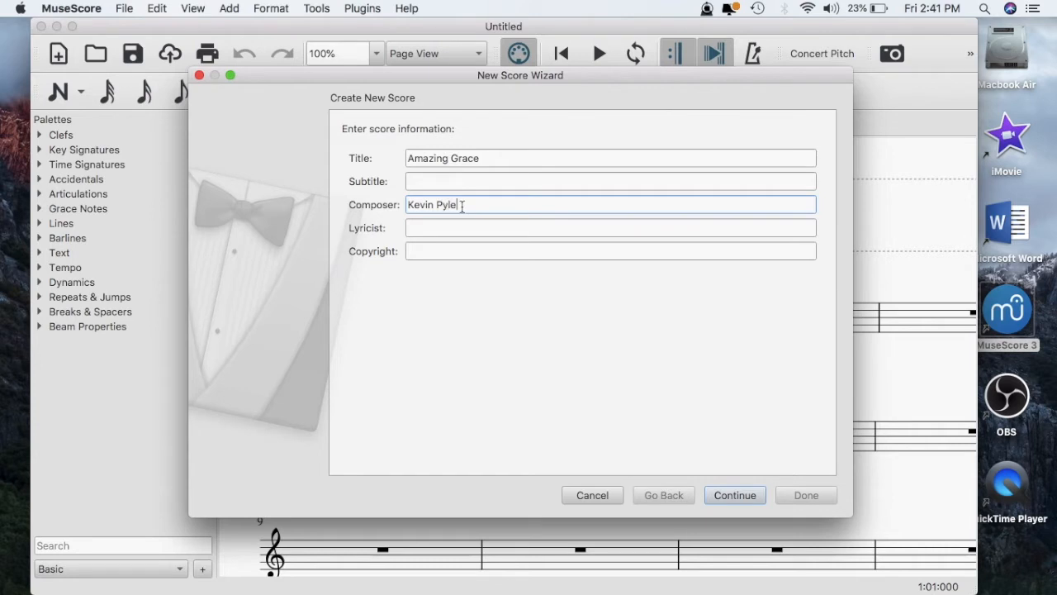
click(710, 493)
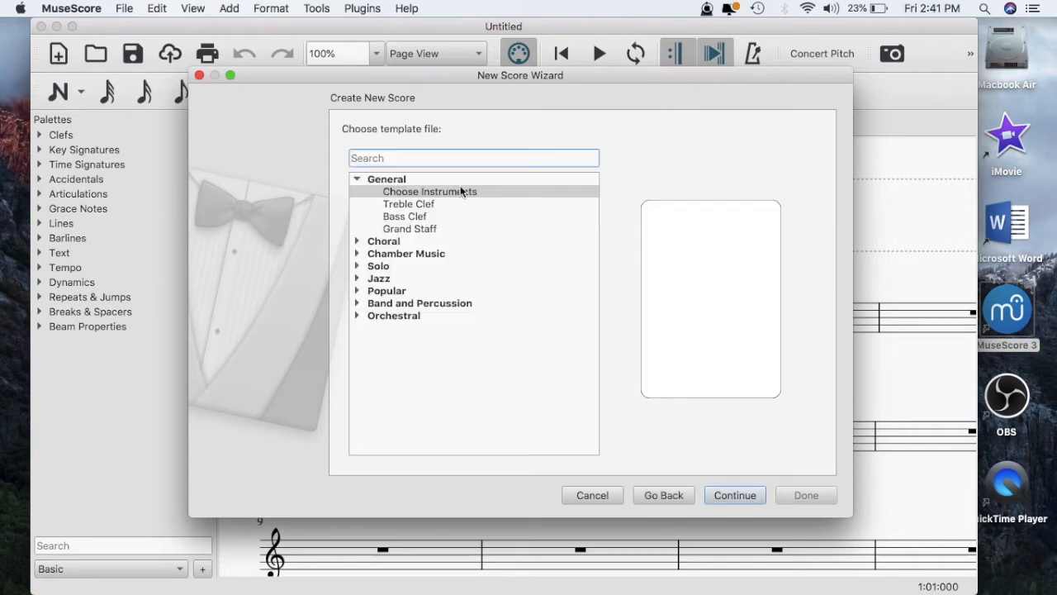
Step: Preview the Choose Instruments, Treble Clef, Bass Clef and Grand Staff templates in the General category
click(391, 181)
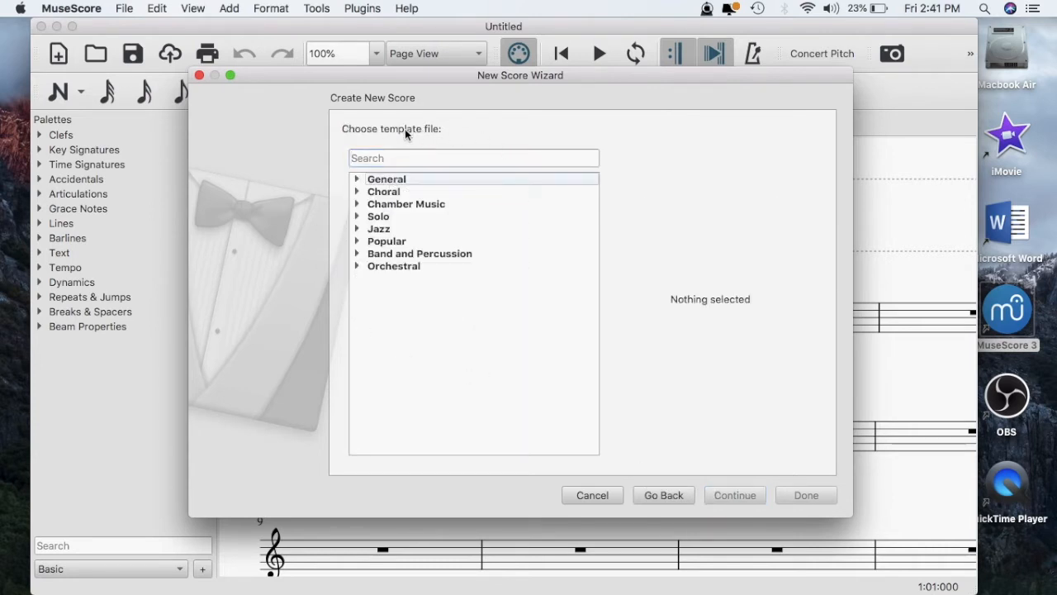
click(404, 179)
click(405, 179)
click(386, 194)
click(386, 191)
click(393, 193)
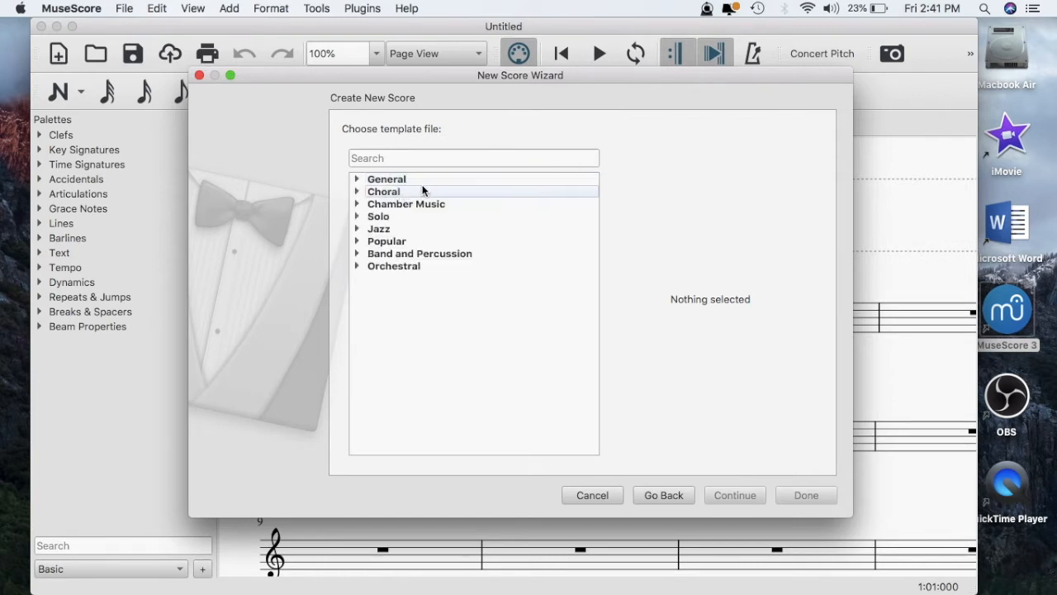
click(389, 182)
click(389, 183)
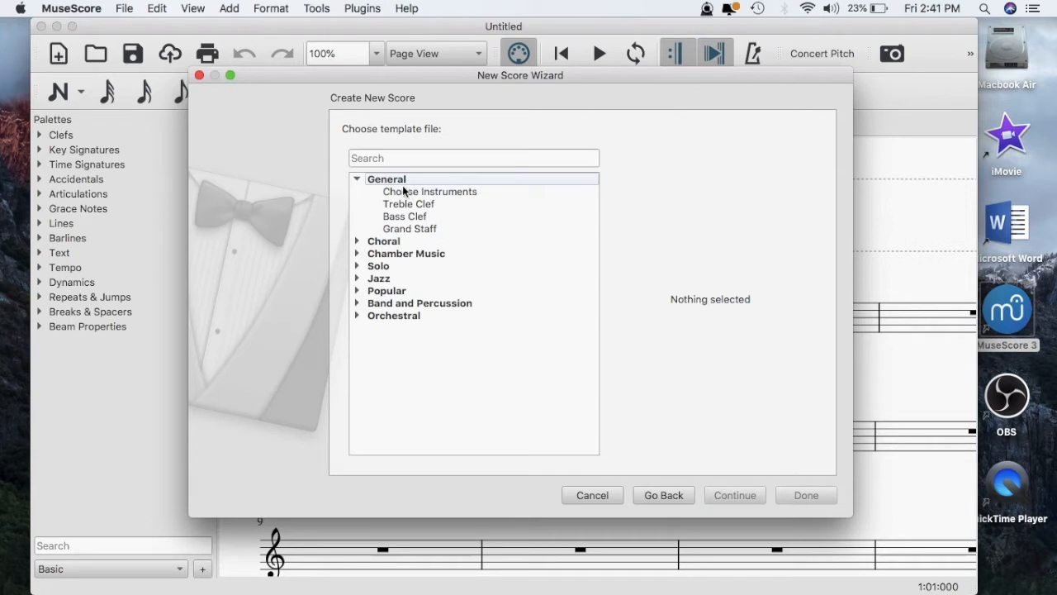
click(388, 192)
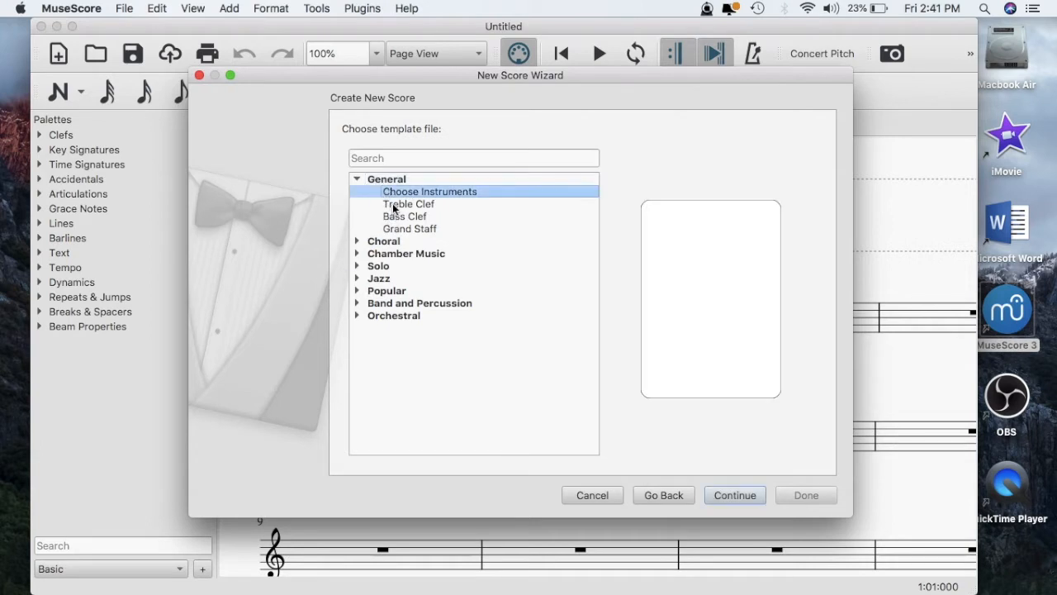
click(438, 204)
click(438, 216)
click(435, 228)
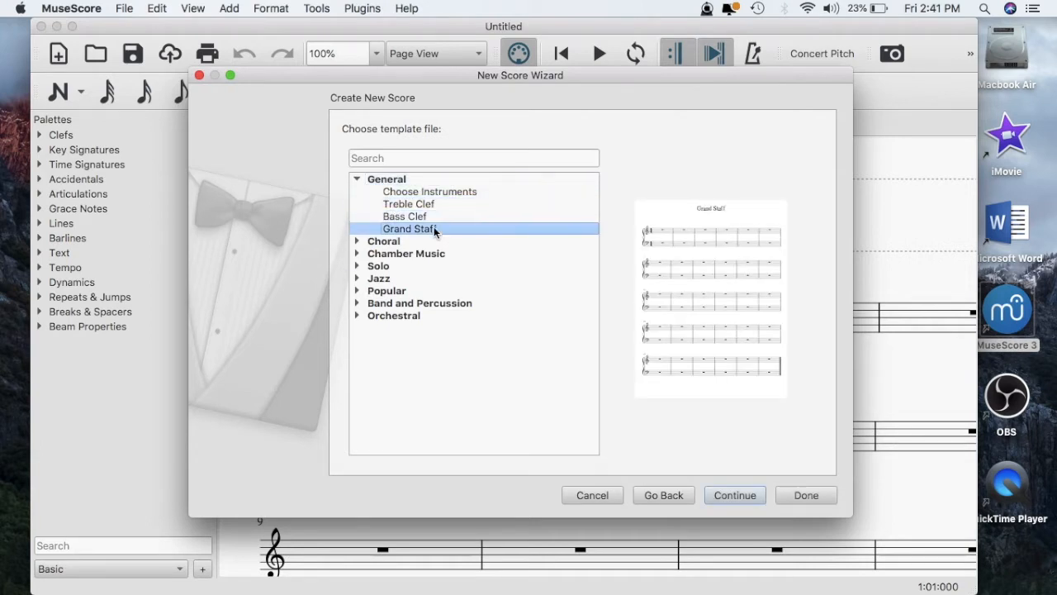
click(378, 180)
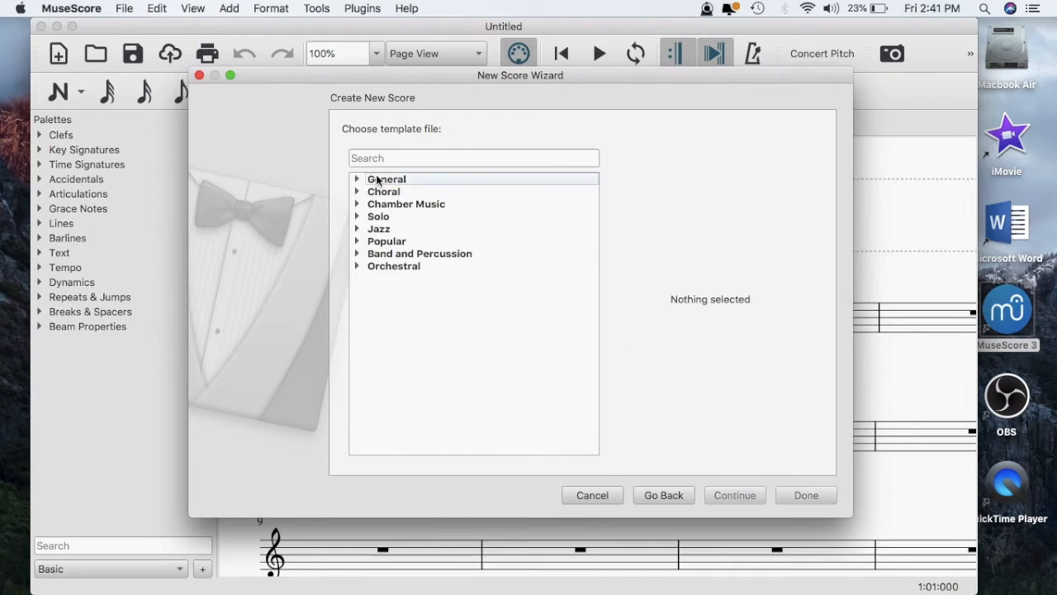
Step: Look through the templates in the Choral, Chamber Music and Solo categories
click(384, 193)
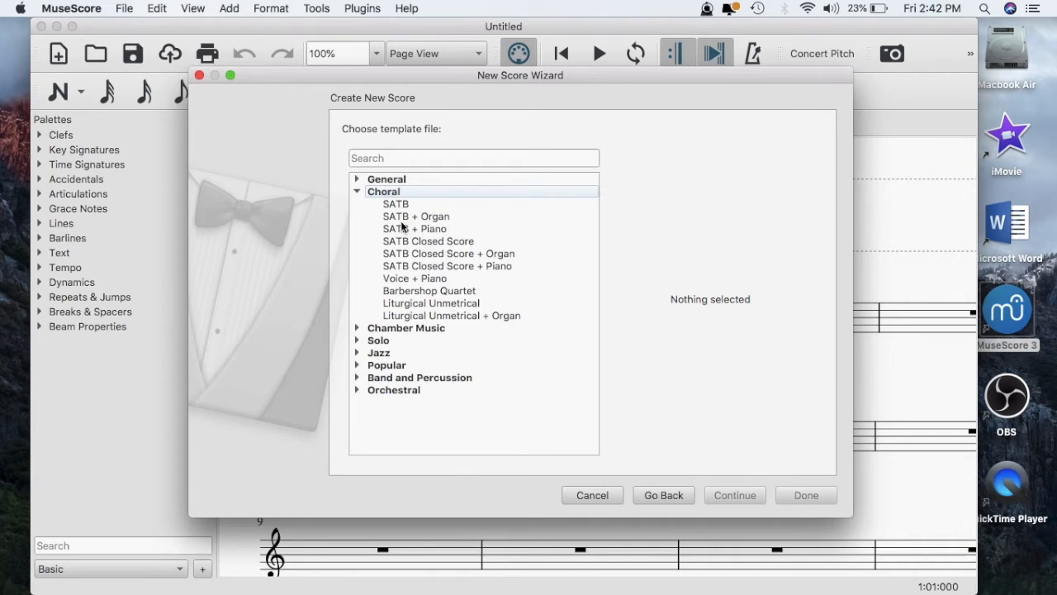
click(374, 191)
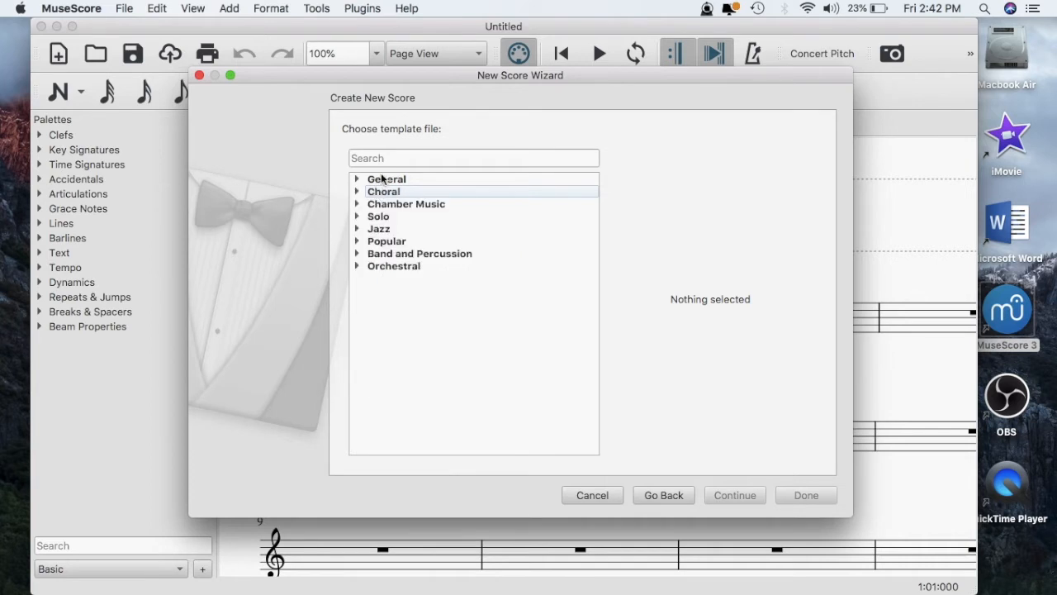
click(388, 205)
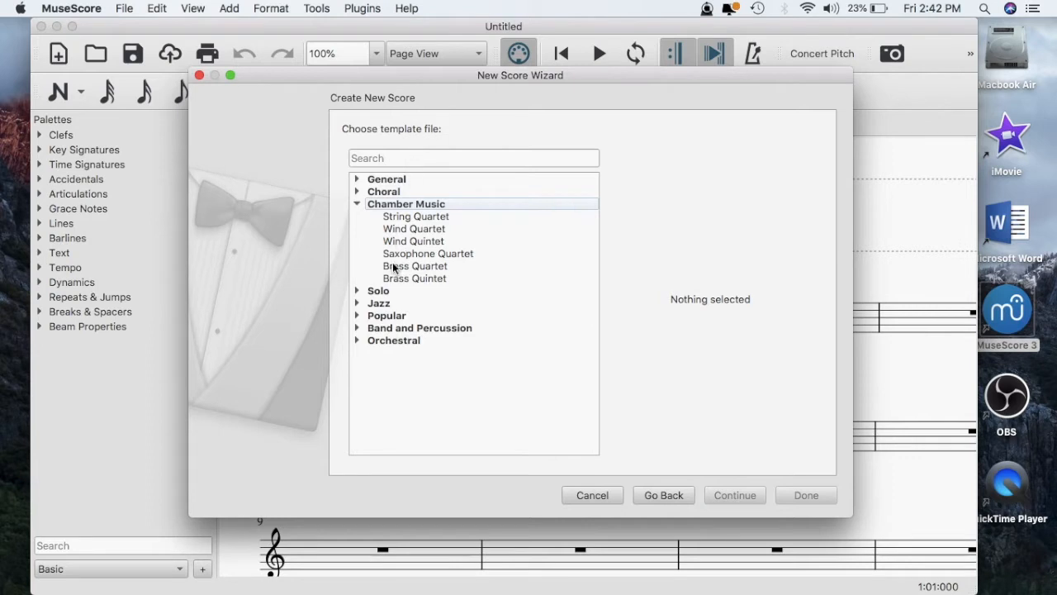
click(414, 205)
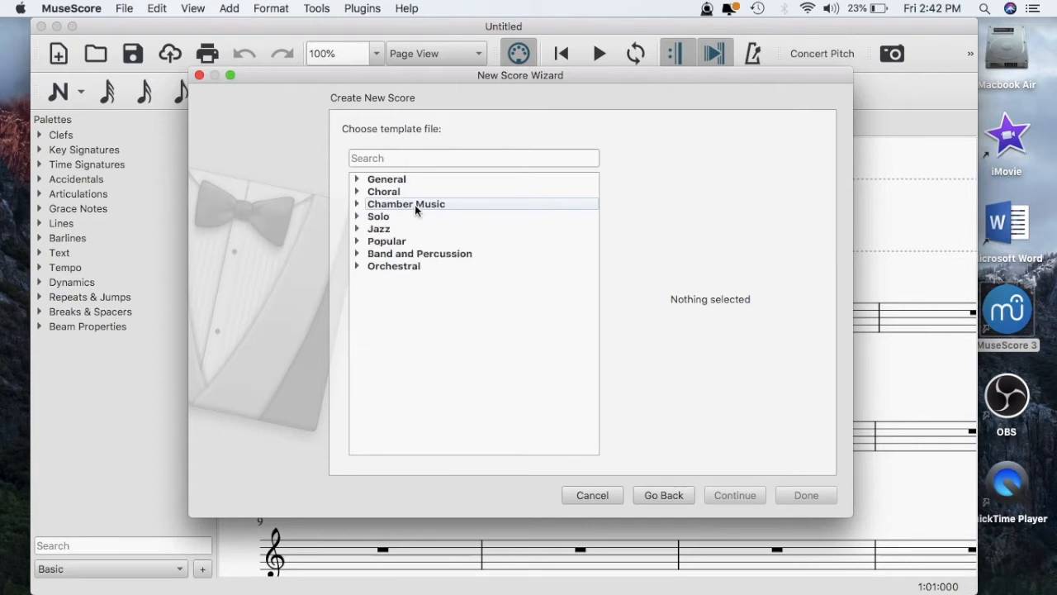
click(401, 217)
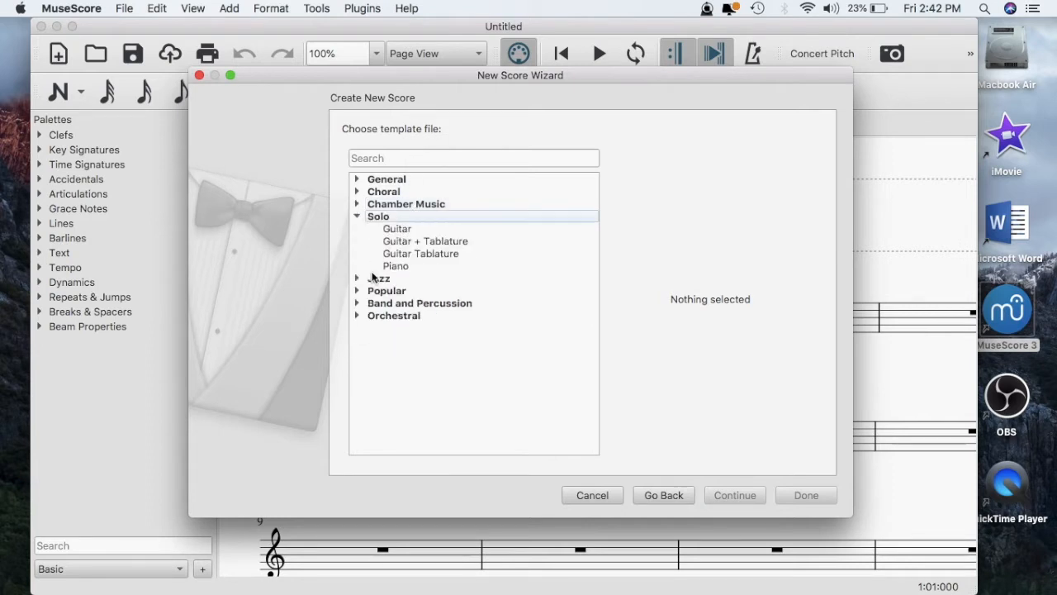
click(378, 230)
click(379, 217)
Step: Preview the Jazz Lead Sheet, Big Band and Jazz Combo templates in the Jazz category
click(378, 230)
click(382, 231)
click(386, 230)
click(406, 253)
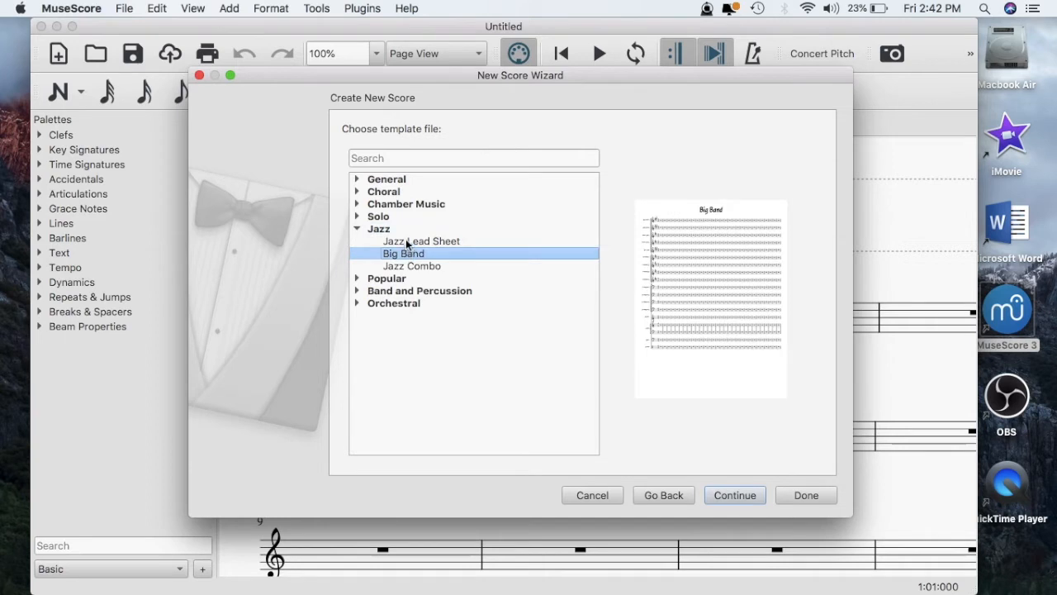
click(406, 242)
click(406, 265)
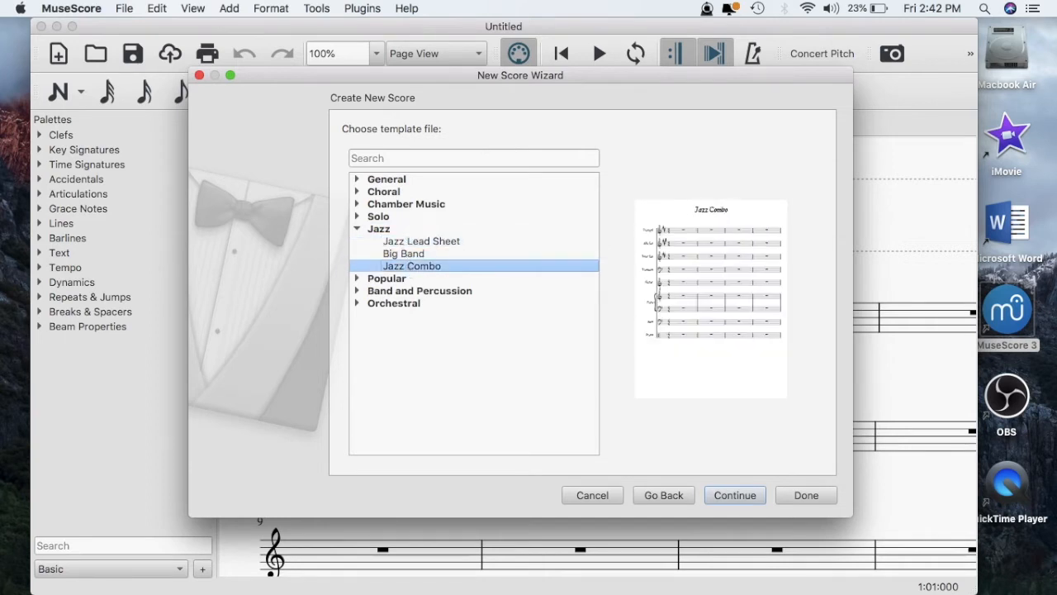
click(430, 241)
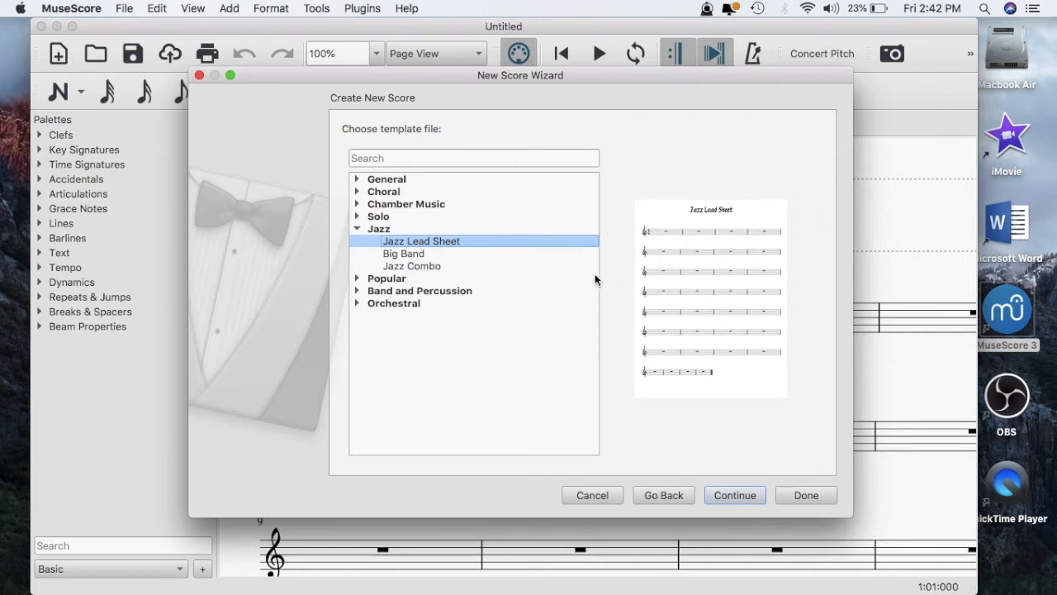
click(426, 256)
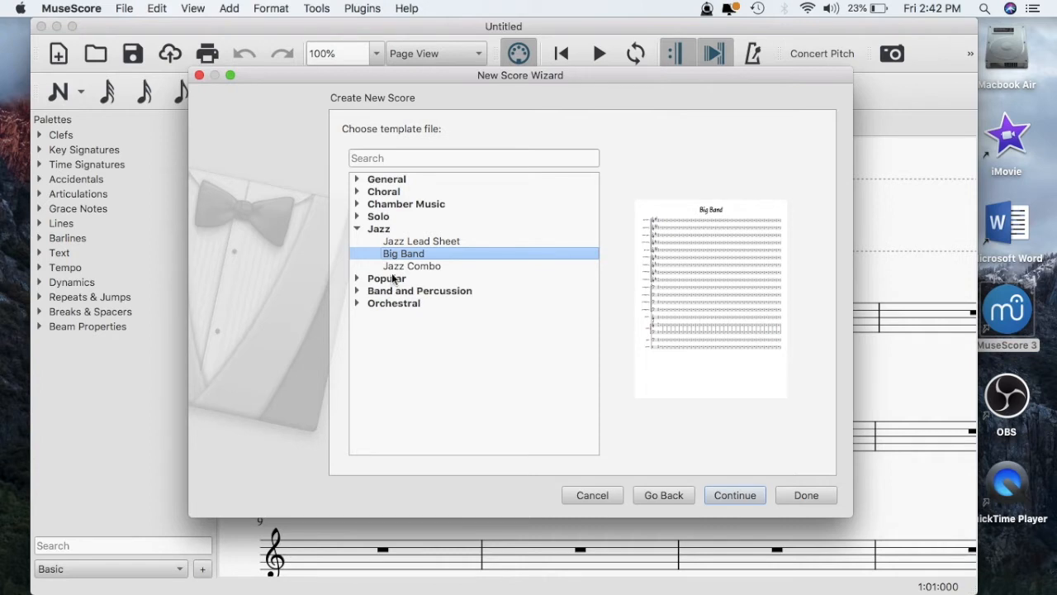
Step: Preview the Rock Band and Bluegrass Band templates in the Popular category
click(397, 218)
click(395, 217)
click(392, 229)
click(391, 240)
click(396, 254)
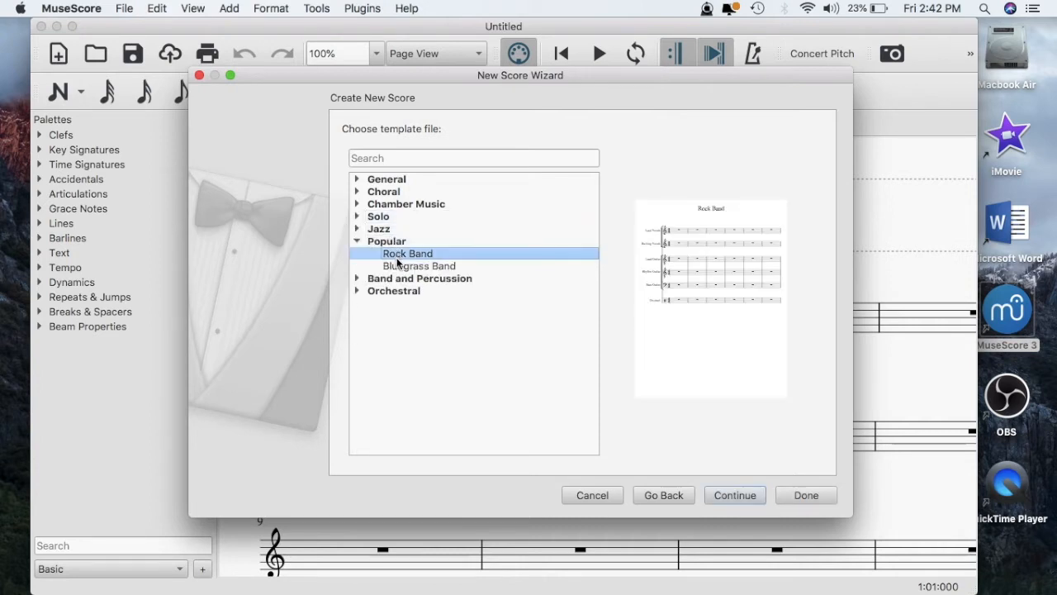
click(397, 264)
click(396, 252)
click(396, 241)
Step: Preview the Concert Band template under Band and Percussion and the Classical and Symphony Orchestra templates under Orchestral
click(395, 254)
click(395, 265)
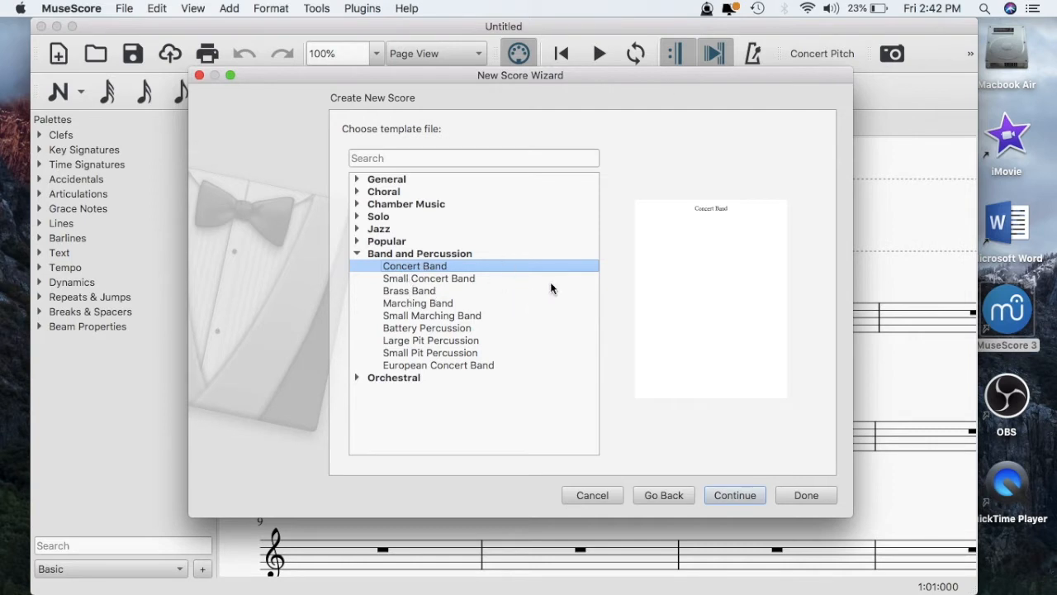
click(465, 253)
click(401, 267)
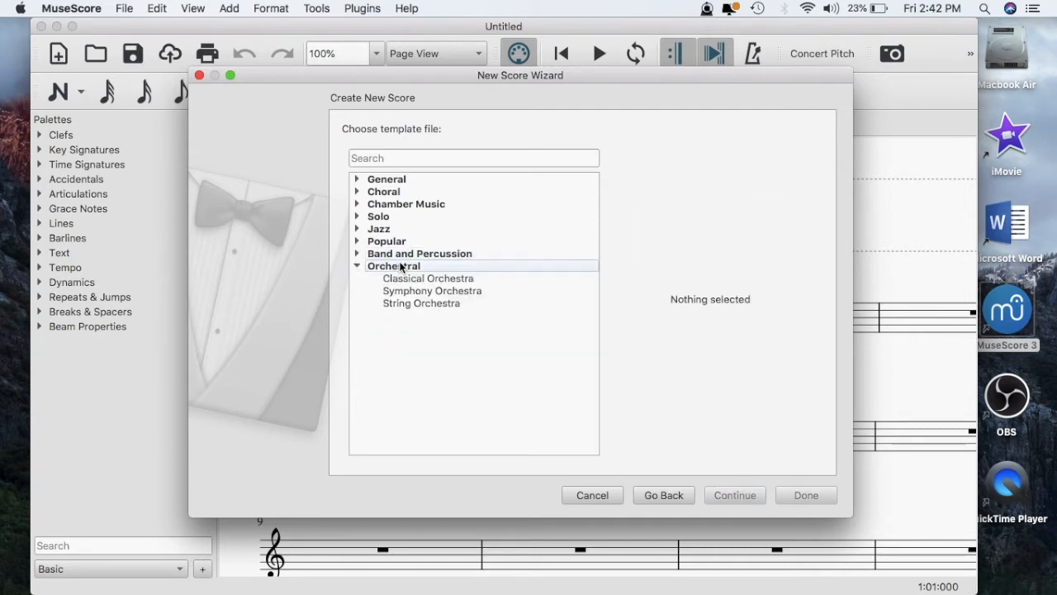
click(447, 283)
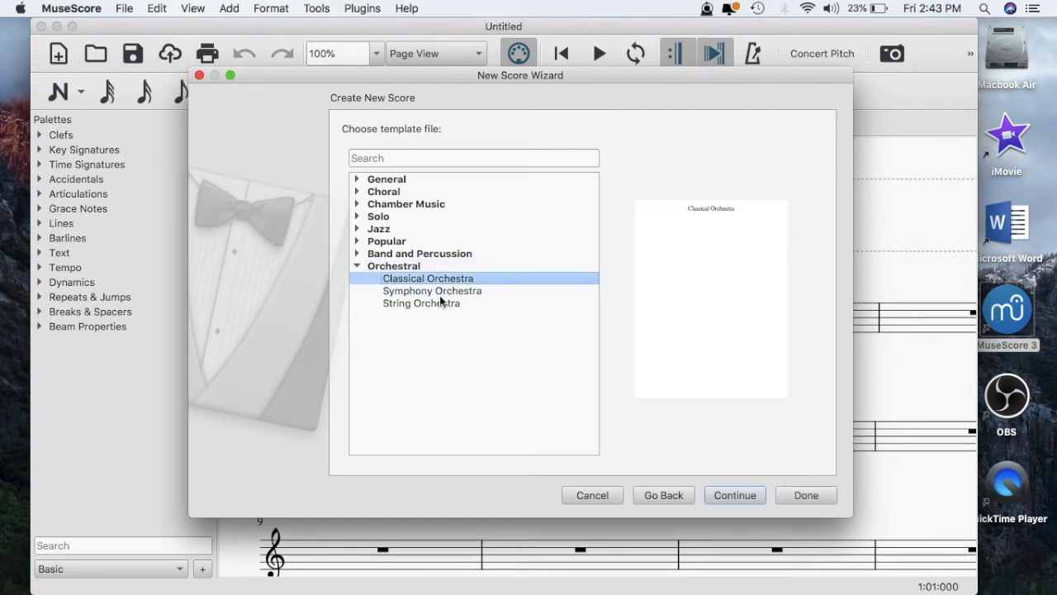
click(442, 293)
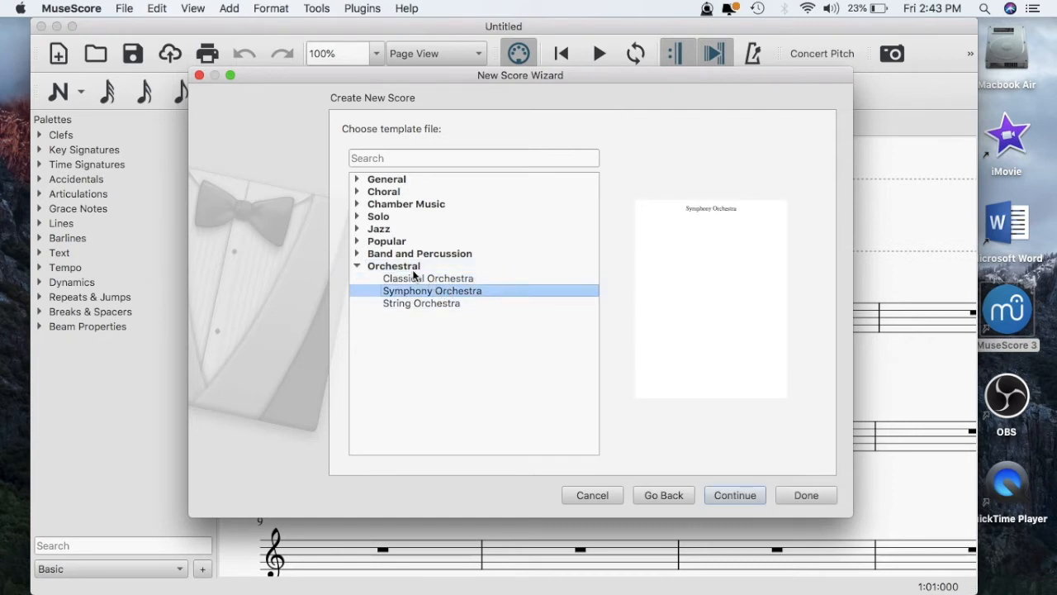
click(409, 267)
Step: Use the Choose Instruments template from the General category and expand the Woodwinds instrument group
click(385, 180)
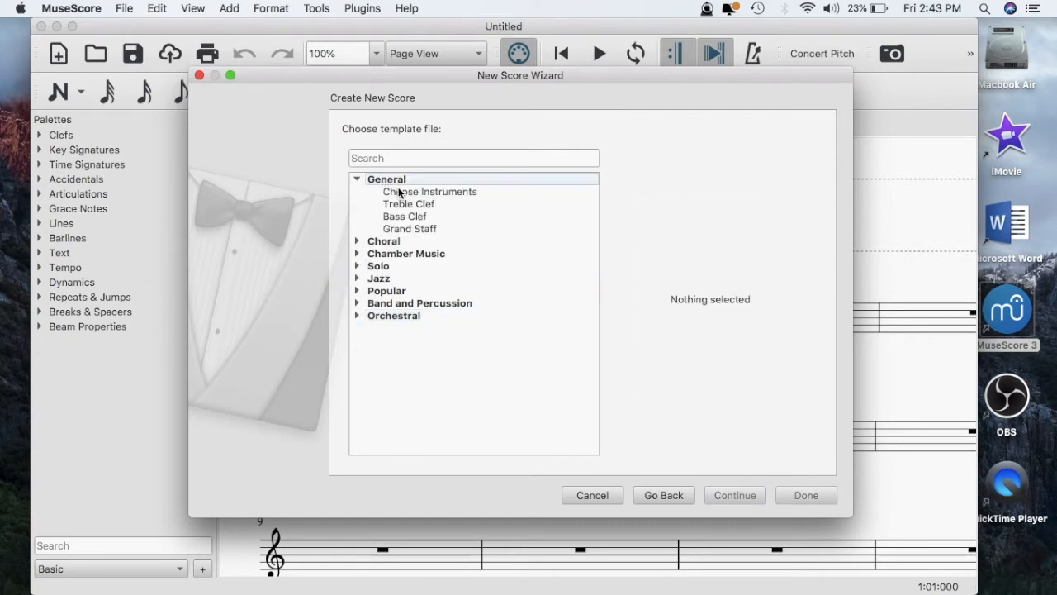
double_click(399, 191)
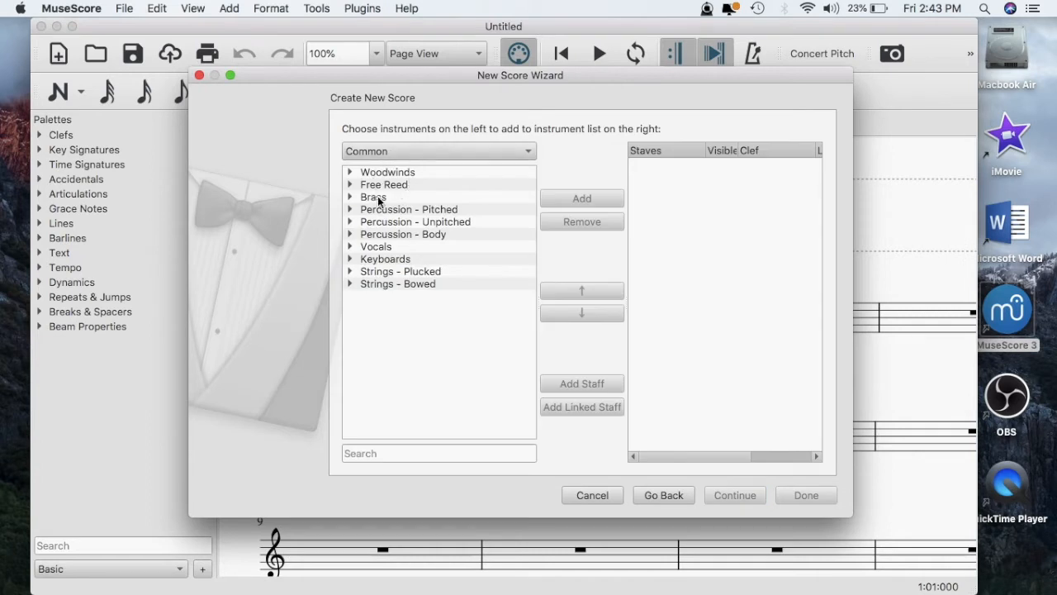
double_click(414, 174)
double_click(413, 174)
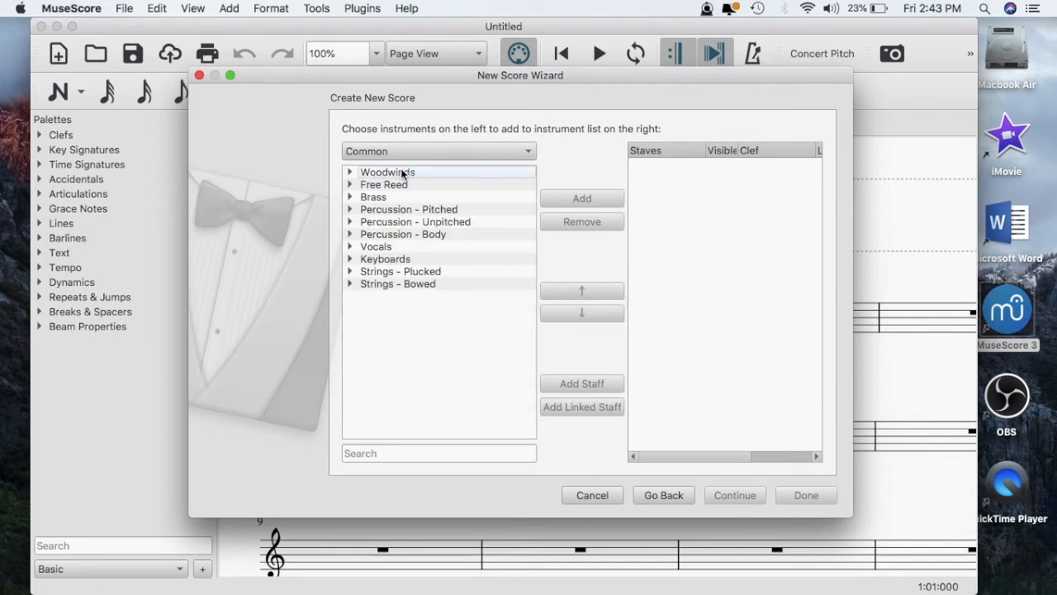
double_click(417, 174)
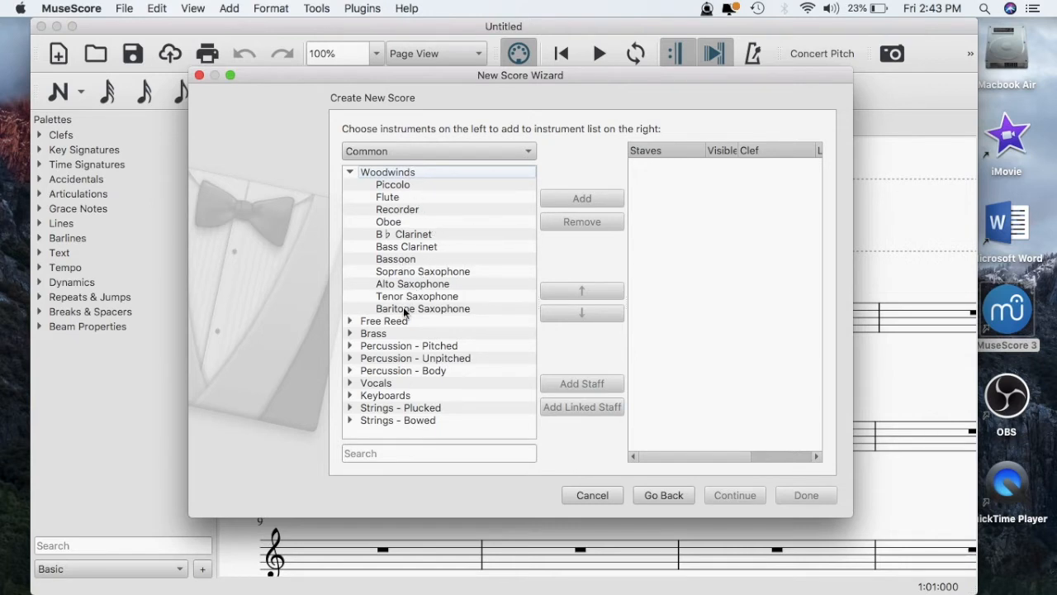
Step: Look through the Brass, Percussion - Pitched, Percussion - Unpitched and Percussion - Body instrument groups
double_click(401, 175)
double_click(382, 199)
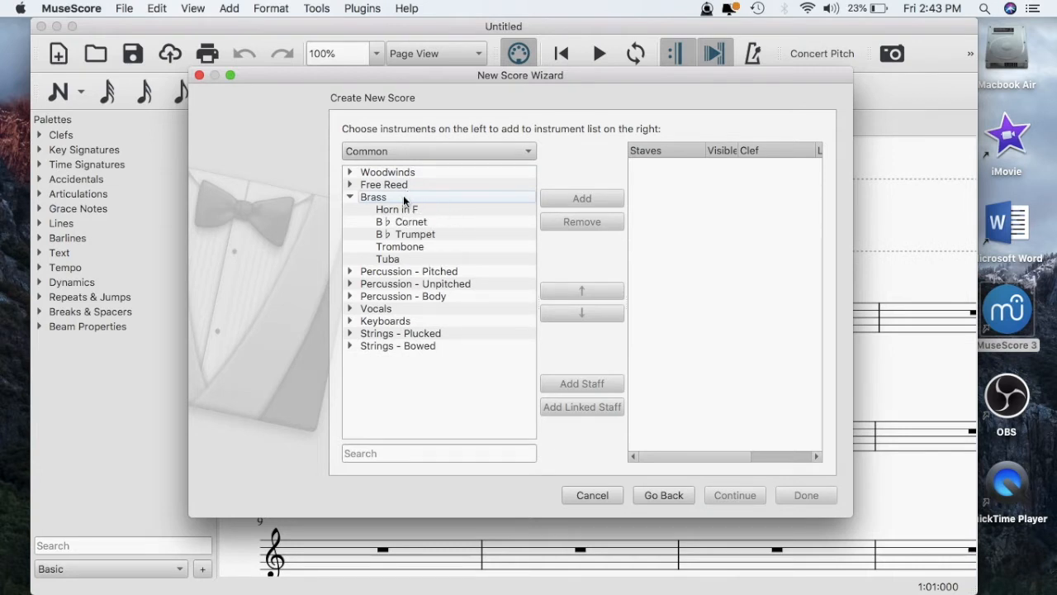
double_click(407, 199)
double_click(407, 212)
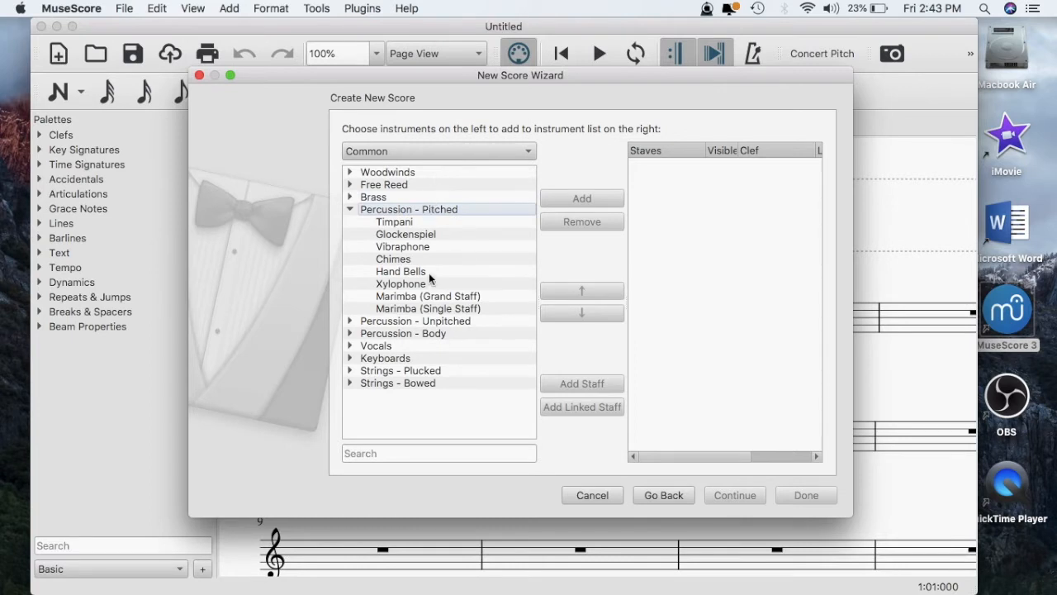
double_click(402, 212)
double_click(404, 223)
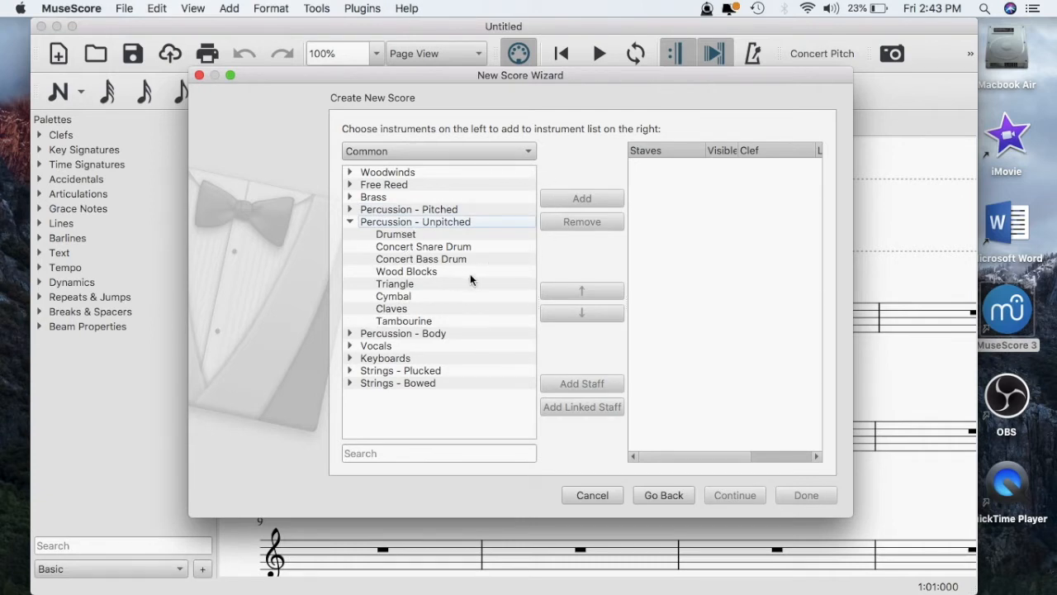
click(419, 223)
click(411, 233)
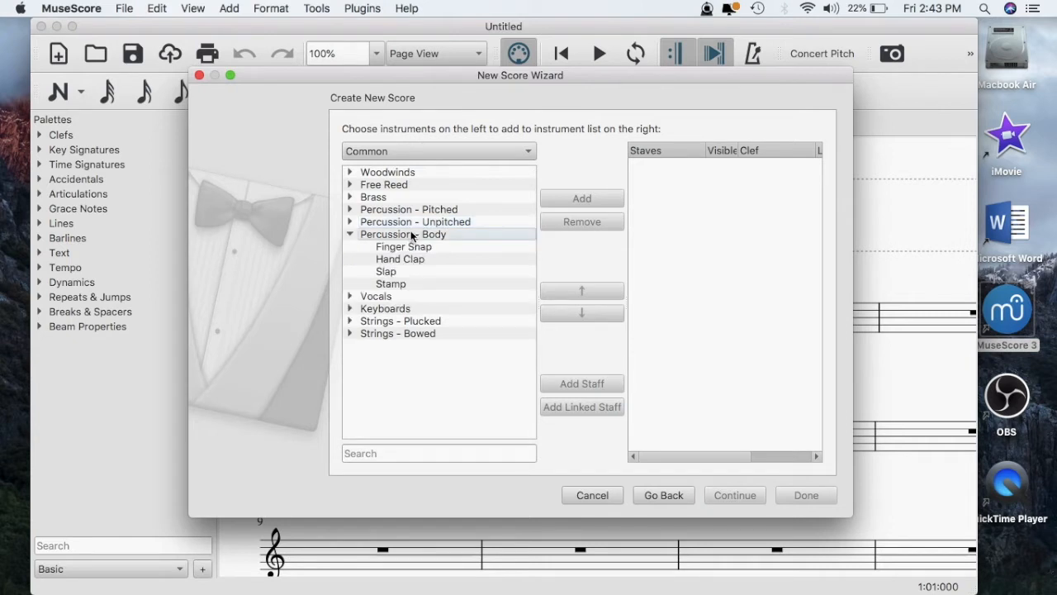
click(411, 233)
Step: Look through the Vocals, Keyboards, Strings - Plucked and Strings - Bowed instrument groups
click(403, 247)
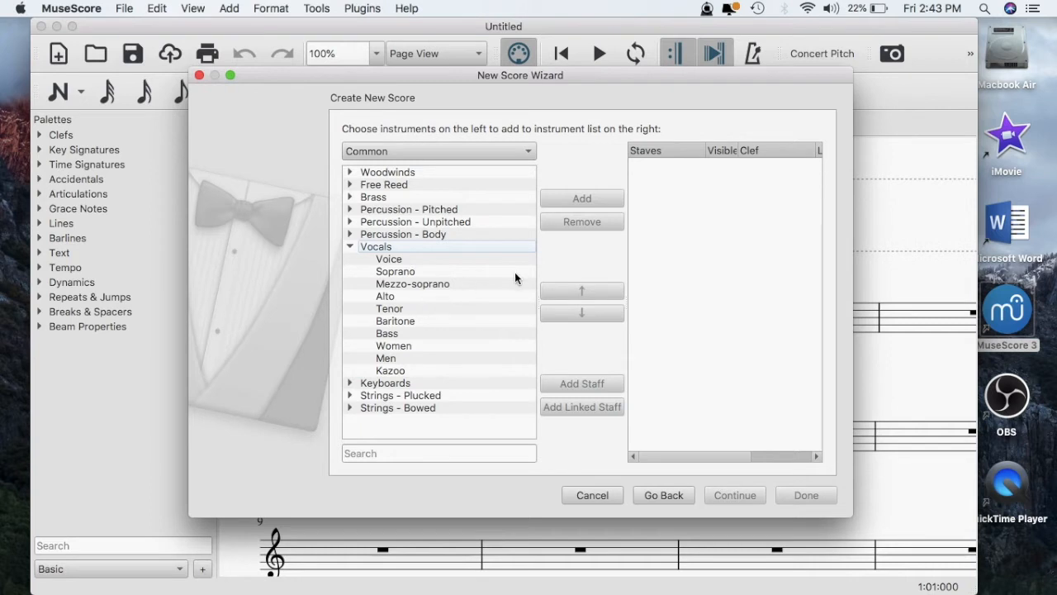
click(396, 247)
click(396, 259)
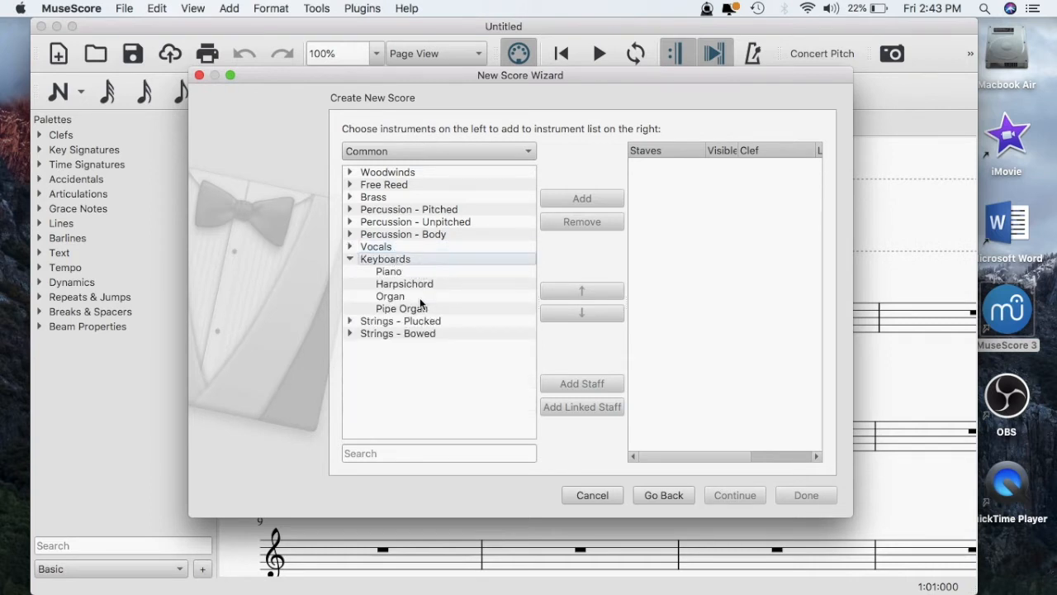
click(404, 260)
click(404, 272)
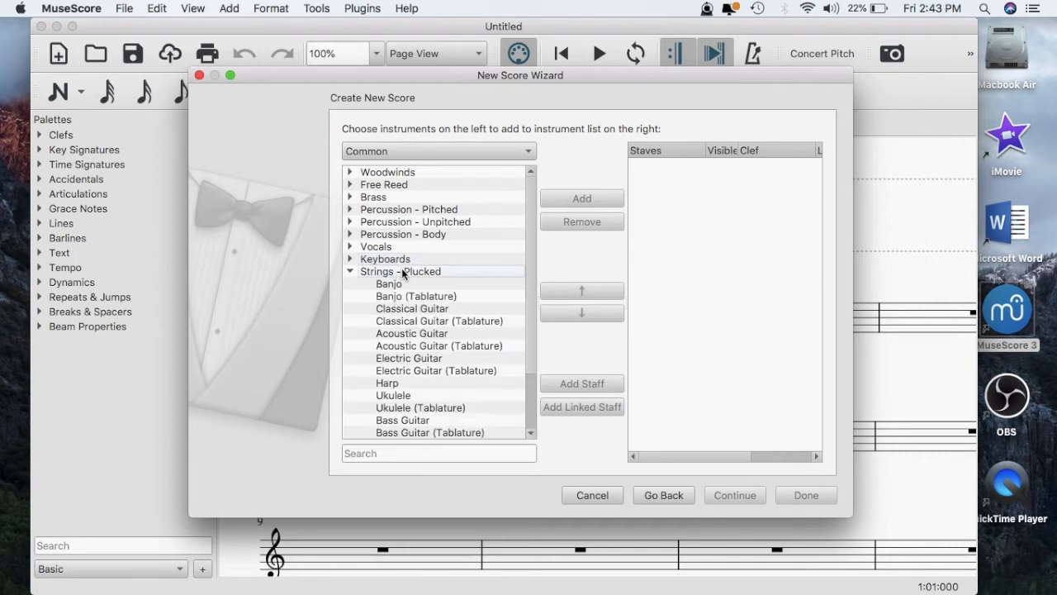
scroll(402, 321, down, 3)
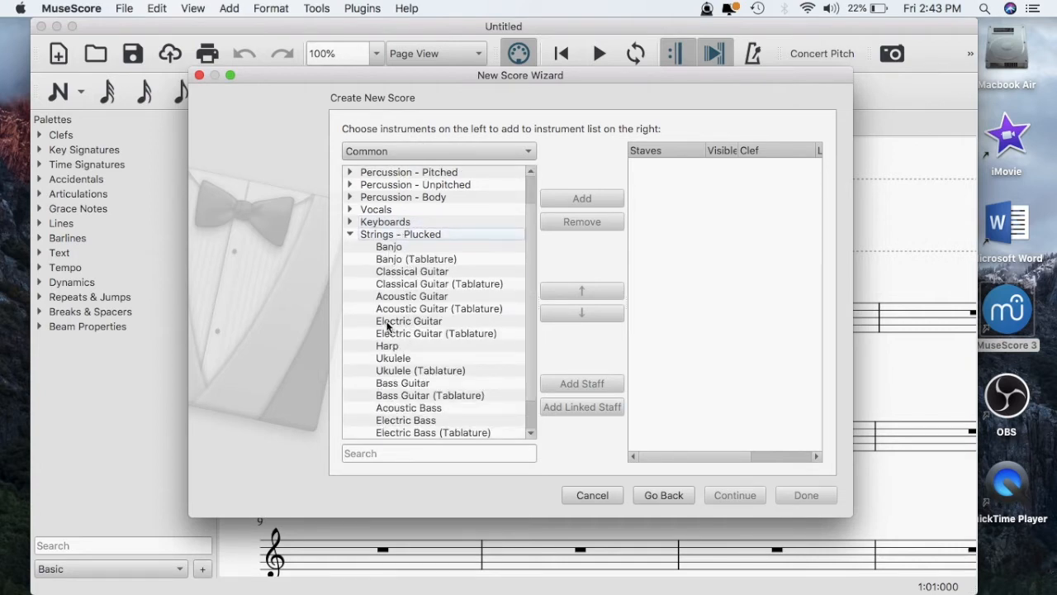
scroll(388, 326, down, 3)
scroll(388, 326, up, 6)
click(368, 272)
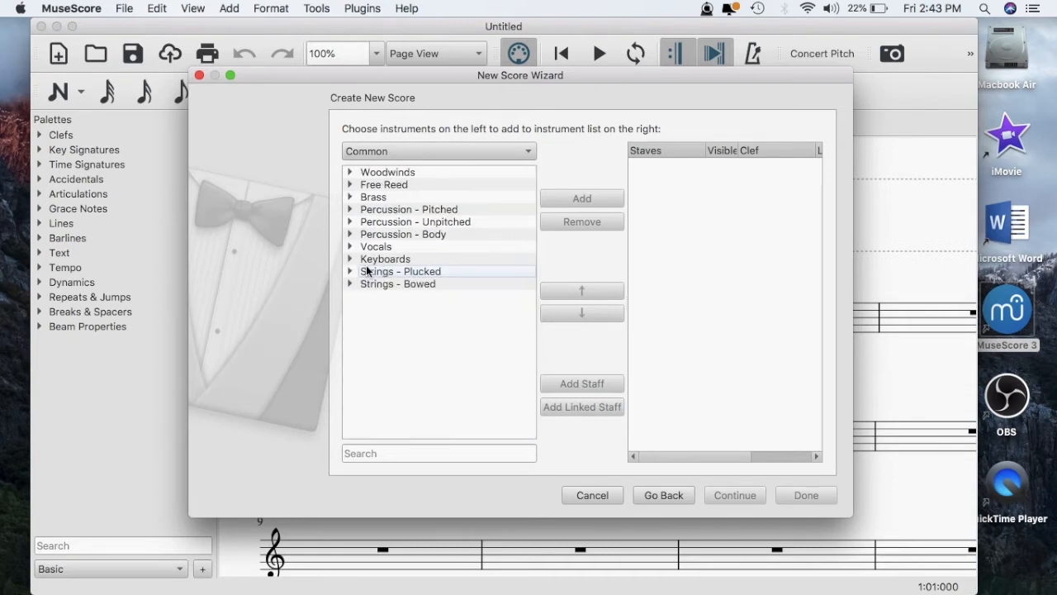
click(395, 283)
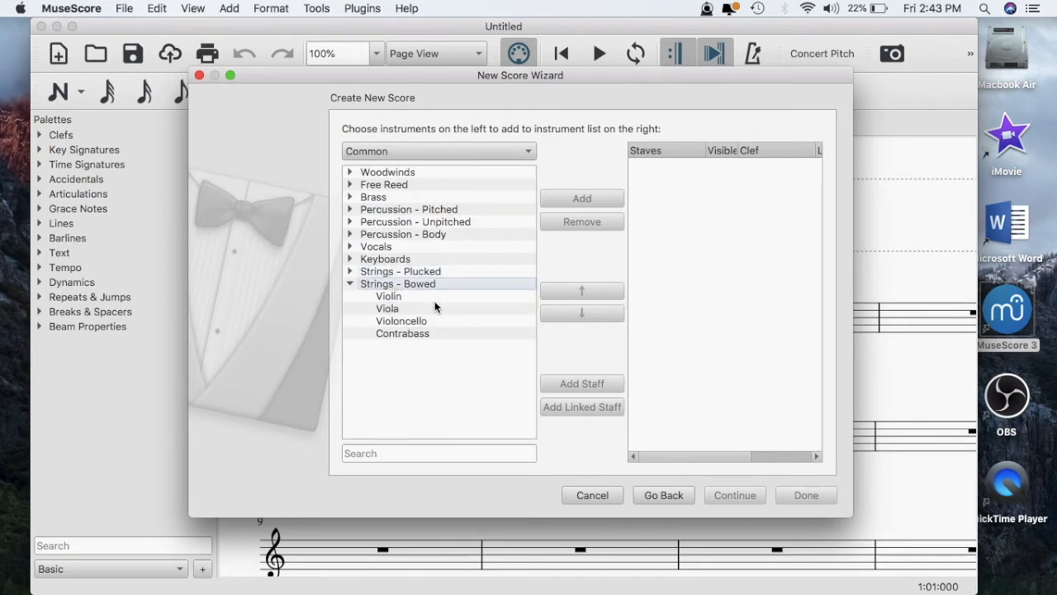
click(420, 283)
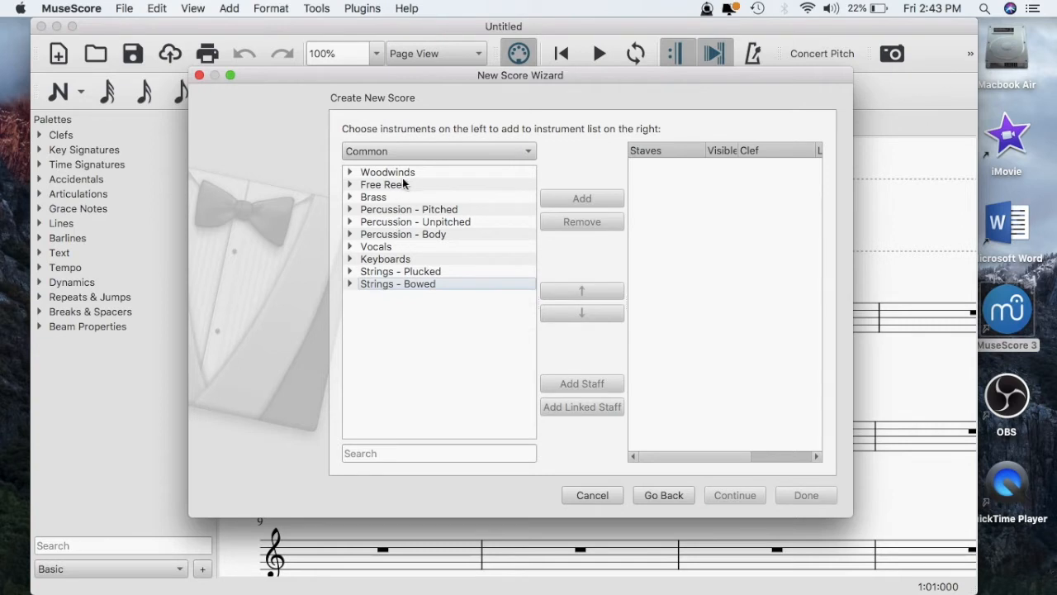
Step: Add Flute and B♭ Clarinet from Woodwinds and Piano from Keyboards to the score's instrument list
click(405, 172)
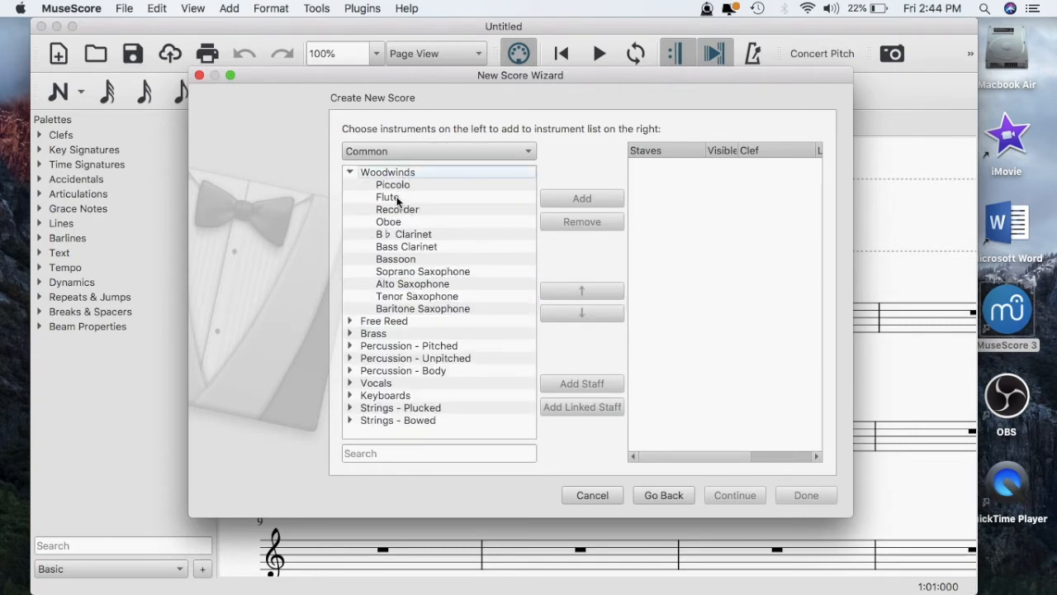
double_click(396, 199)
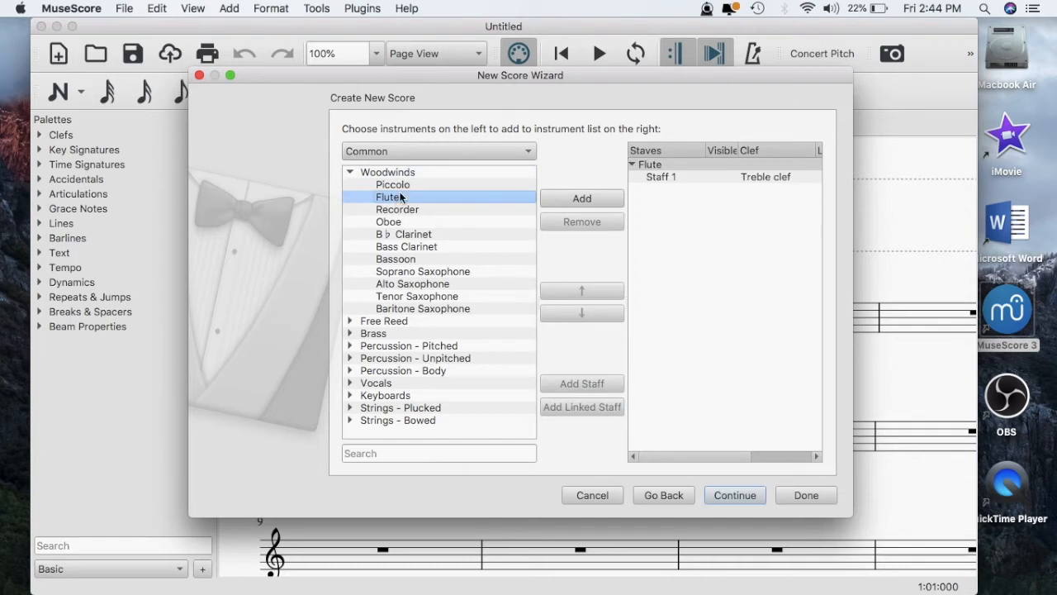
click(402, 237)
double_click(402, 236)
click(401, 172)
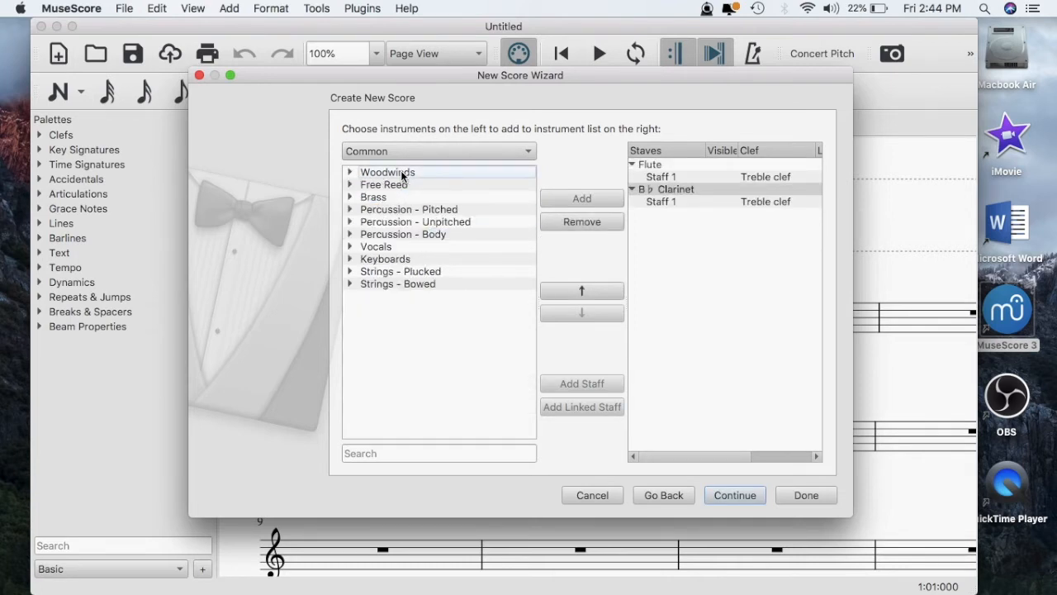
click(385, 261)
double_click(388, 271)
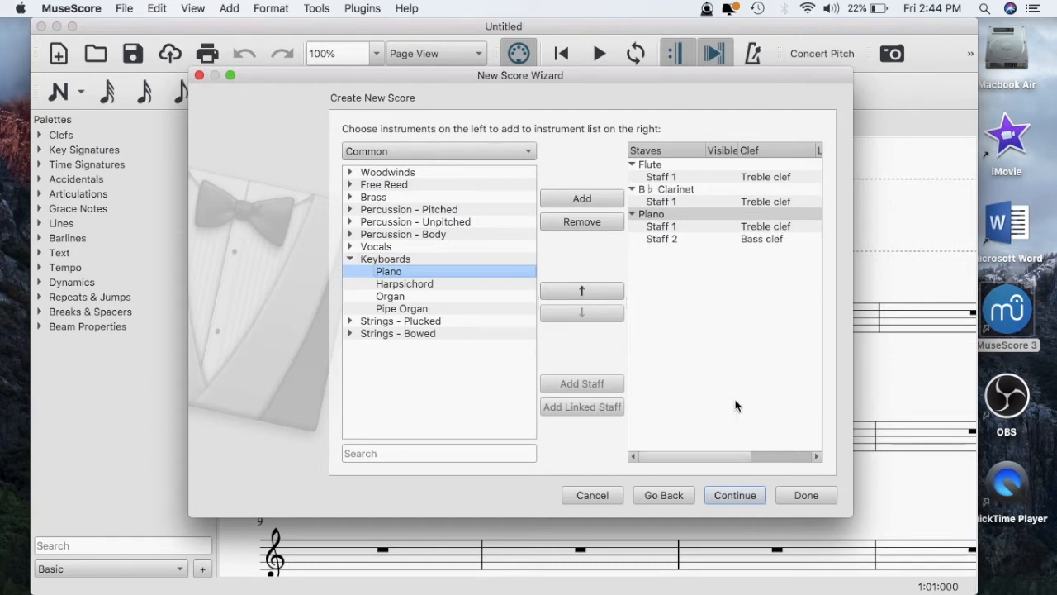
Step: Remove the B♭ Clarinet from the score's instrument list
click(684, 215)
click(661, 176)
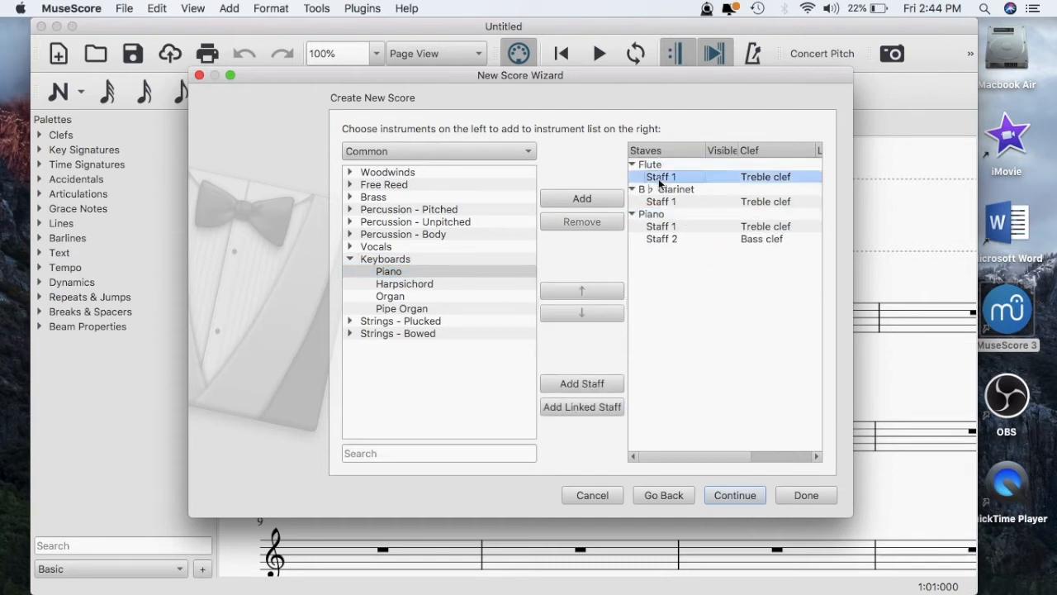
click(660, 202)
click(656, 191)
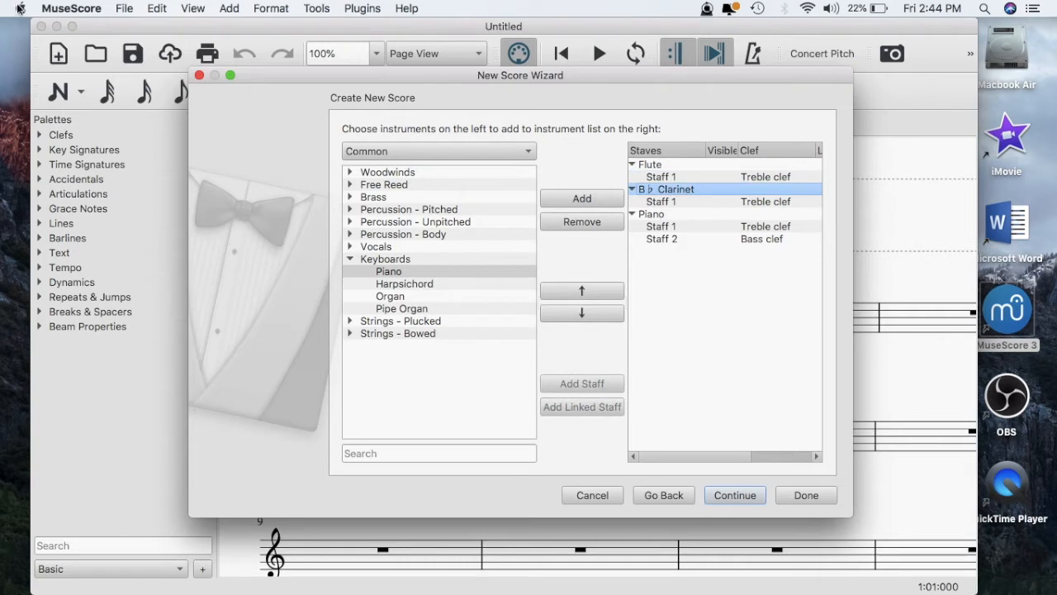
click(569, 226)
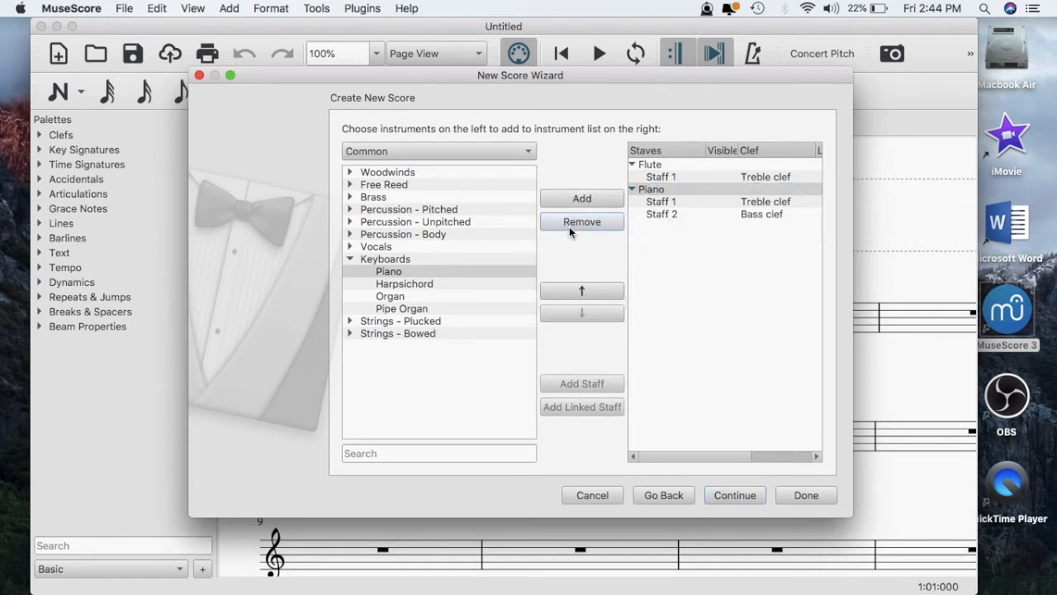
Step: Add the B♭ Clarinet from Woodwinds again and move it above the Piano in the instrument list
double_click(371, 258)
double_click(372, 173)
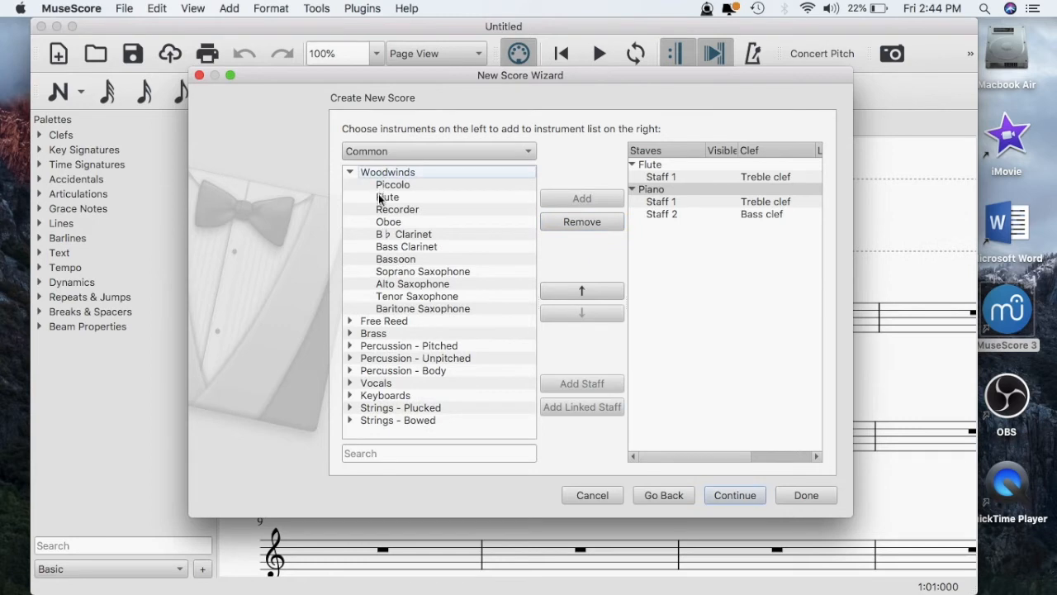
double_click(387, 234)
click(663, 226)
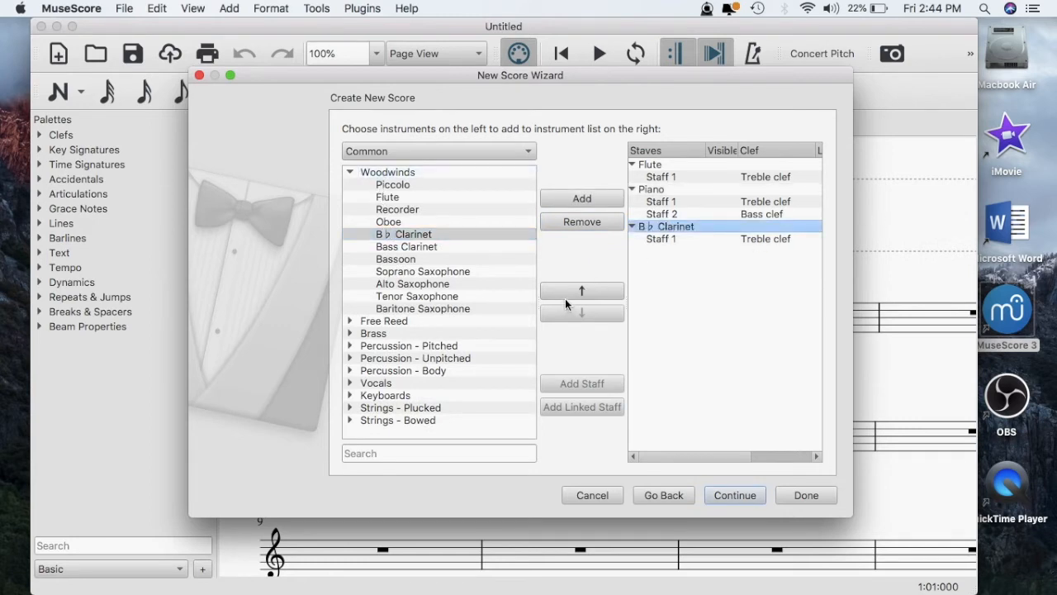
click(566, 296)
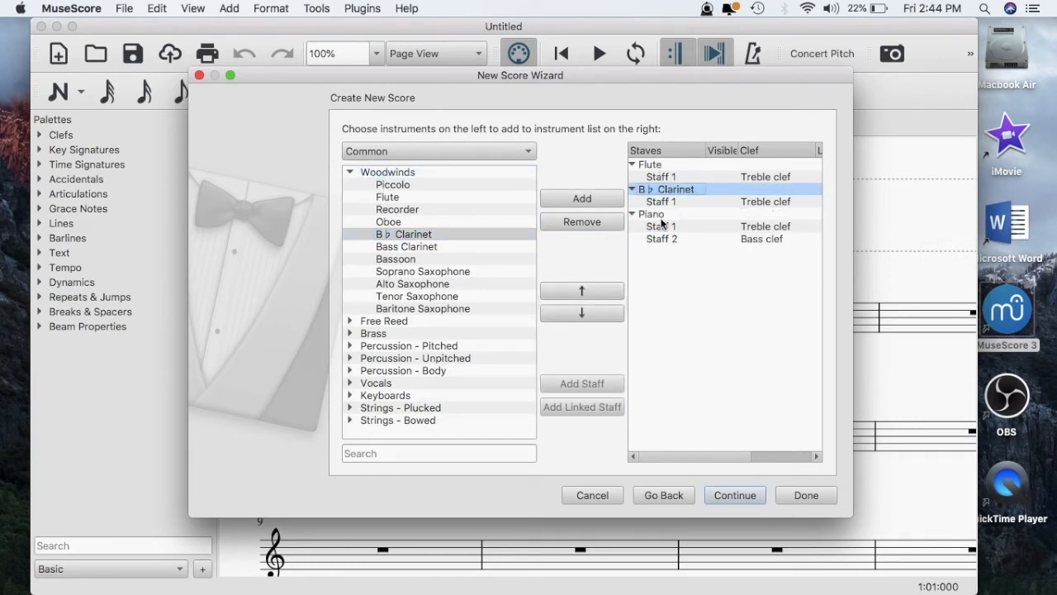
Step: Accept the instruments, choose the key signature with one sharp and continue to the time signature settings
click(753, 496)
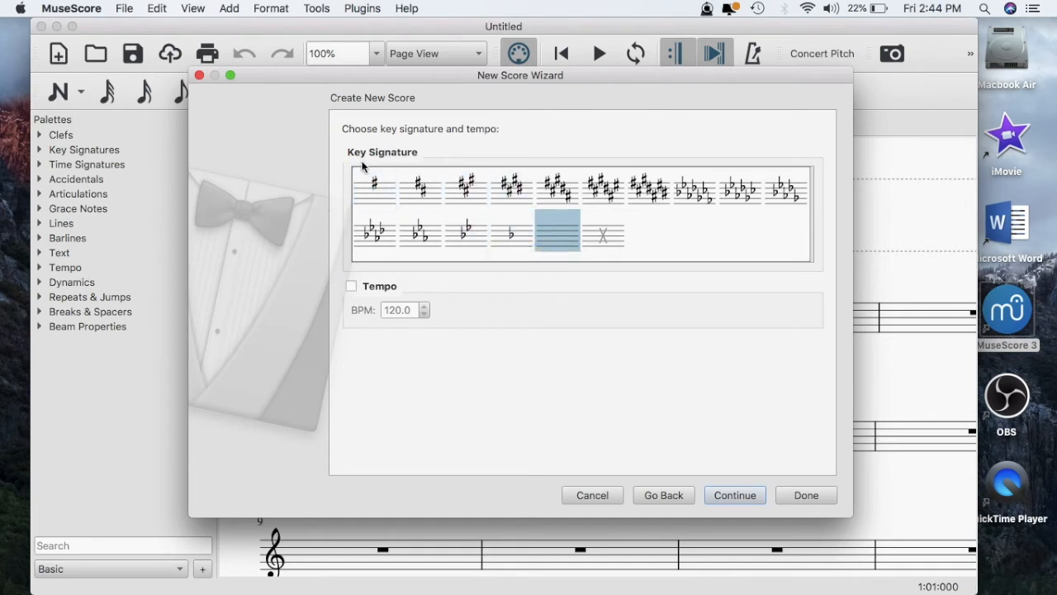
click(735, 495)
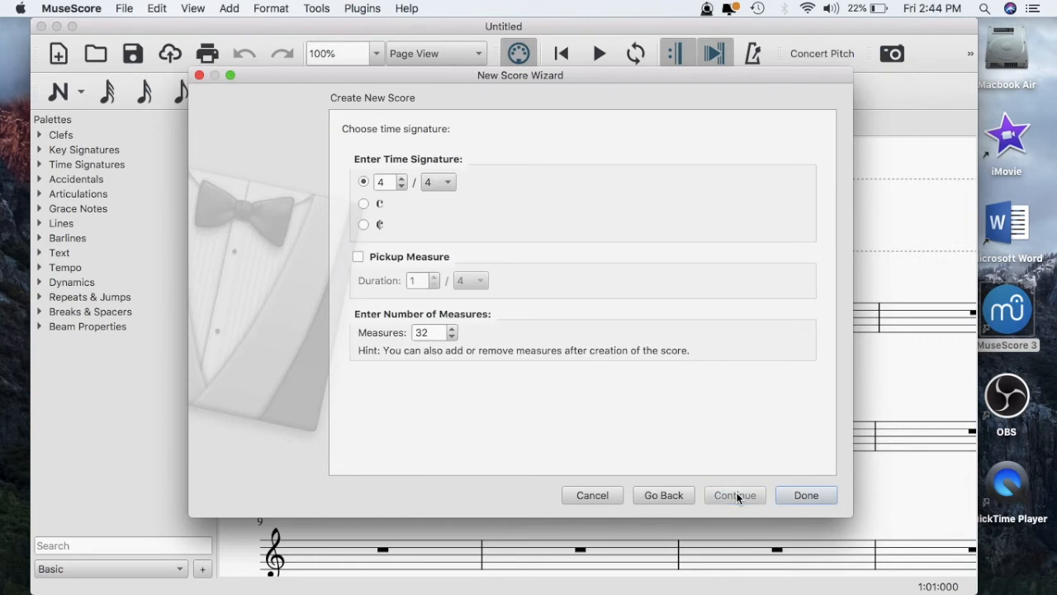
click(664, 495)
click(384, 189)
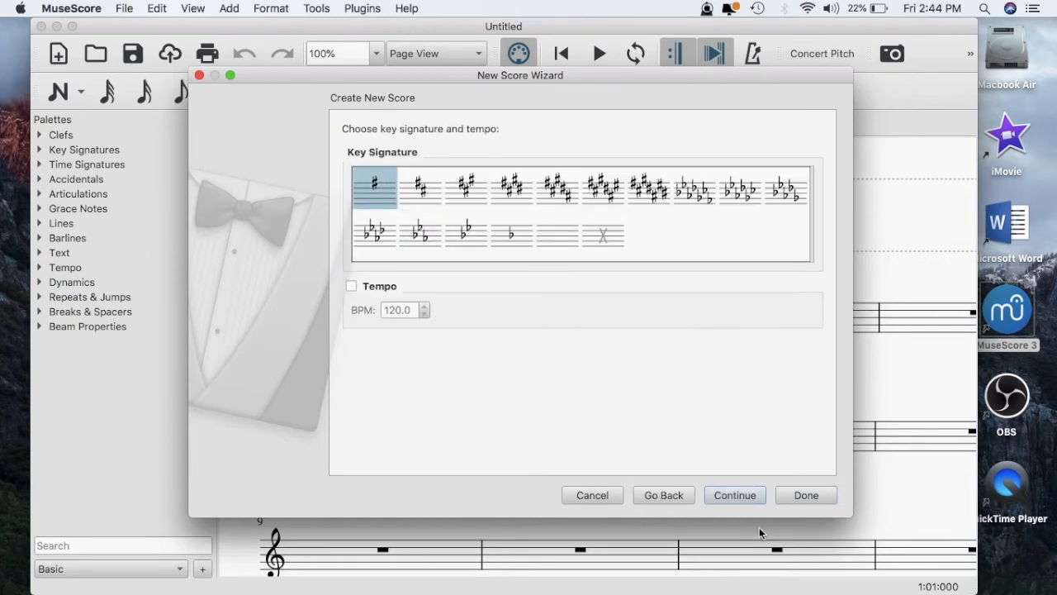
click(711, 496)
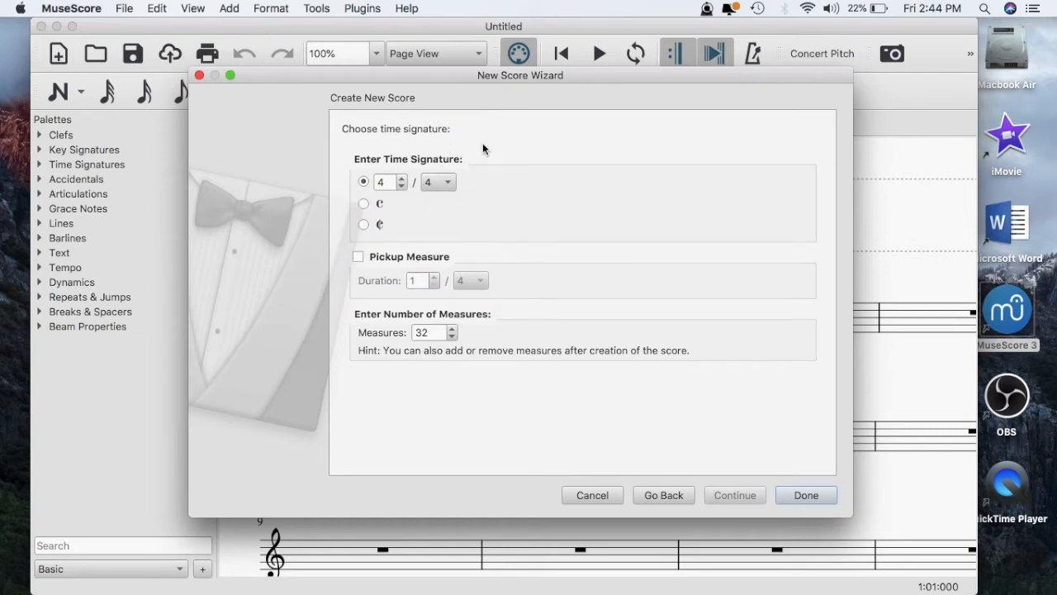
Step: Set the time signature of the new score to 3/4
click(403, 186)
click(403, 185)
click(403, 179)
click(403, 178)
click(405, 185)
click(461, 185)
click(451, 181)
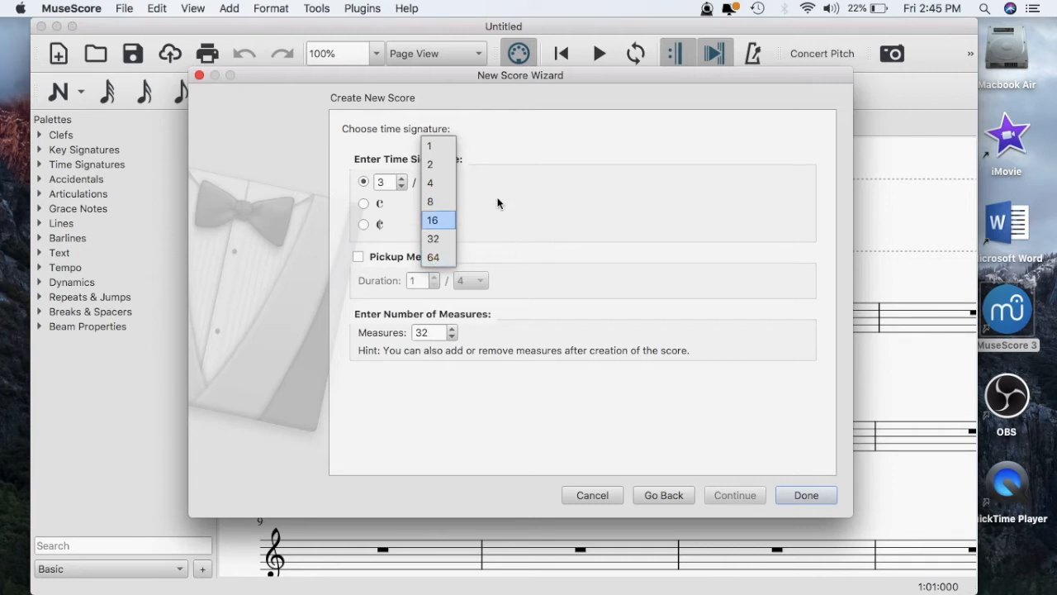
click(446, 183)
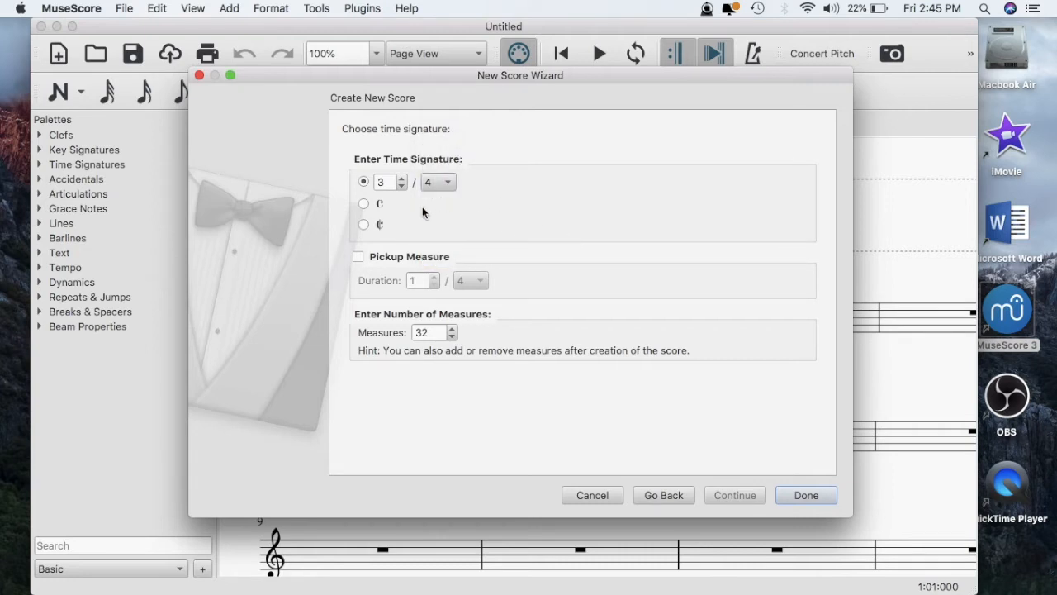
Step: Enable a pickup measure of 1/4, set the number of measures to 8 and create the score
click(357, 257)
drag(437, 329, 405, 334)
text(8)
click(780, 494)
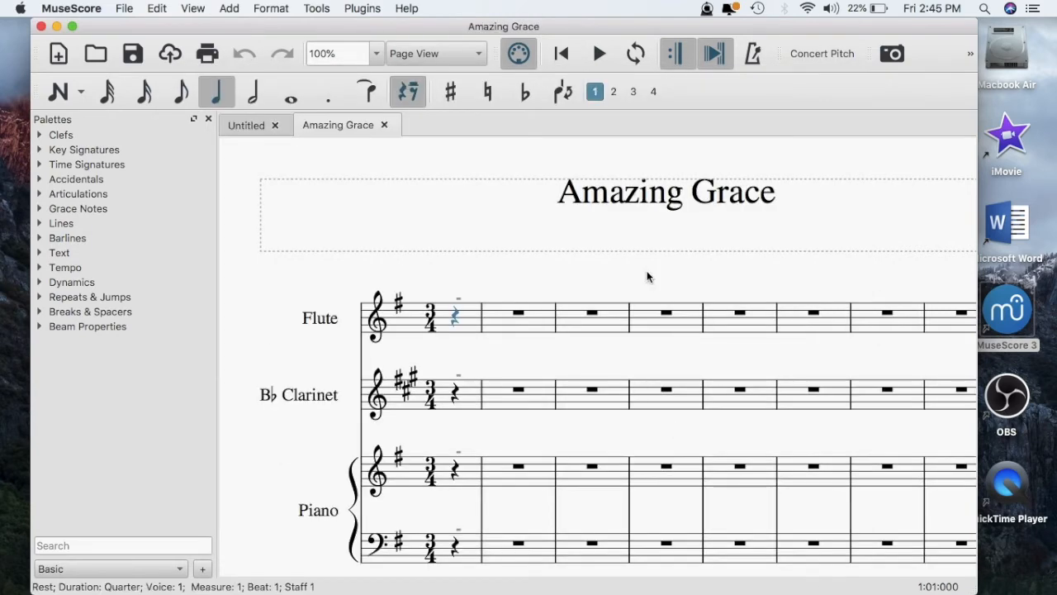
Step: Zoom out to examine the whole first system, and check the Time Signatures, Accidentals and Articulations palettes
scroll(622, 253, down, 3)
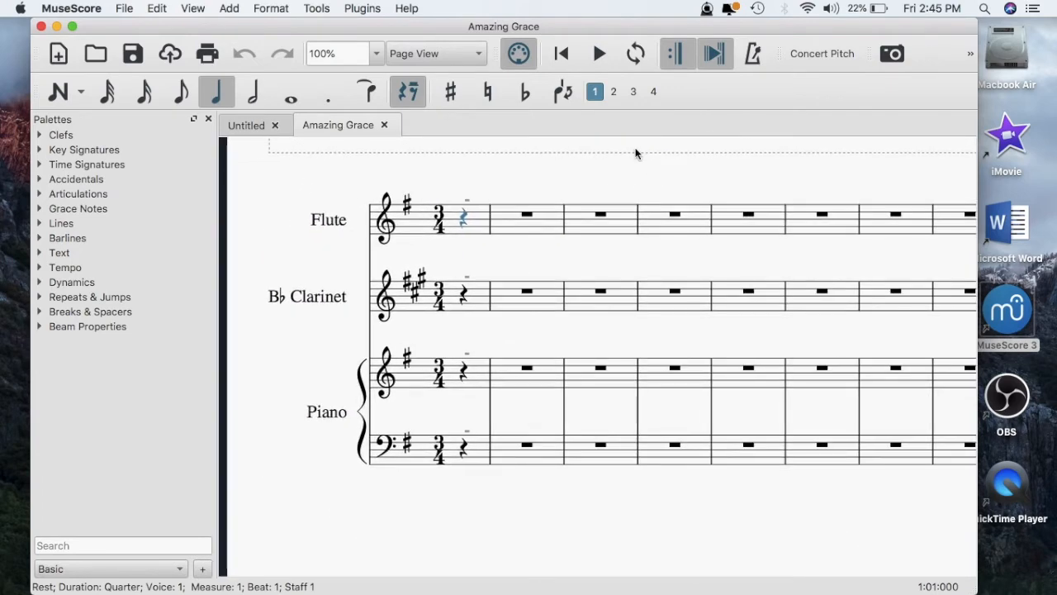
scroll(620, 328, down, 2)
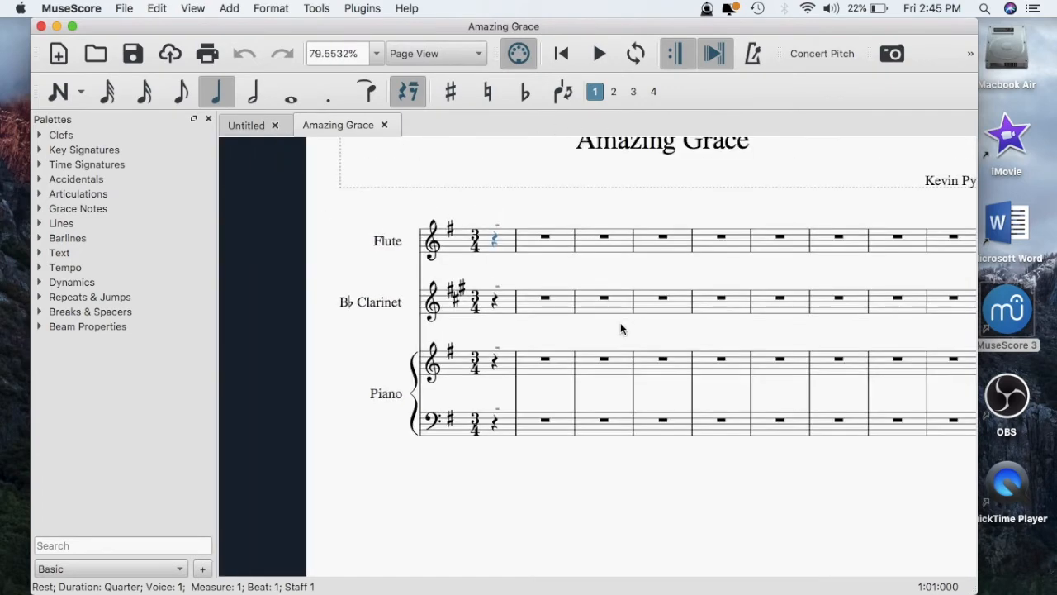
scroll(644, 265, up, 2)
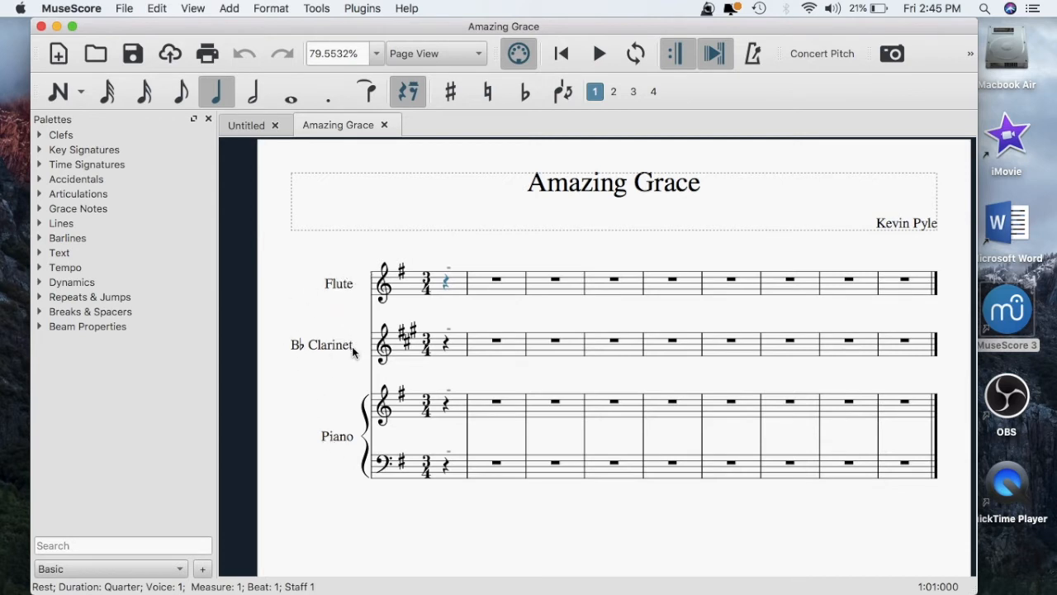
click(439, 242)
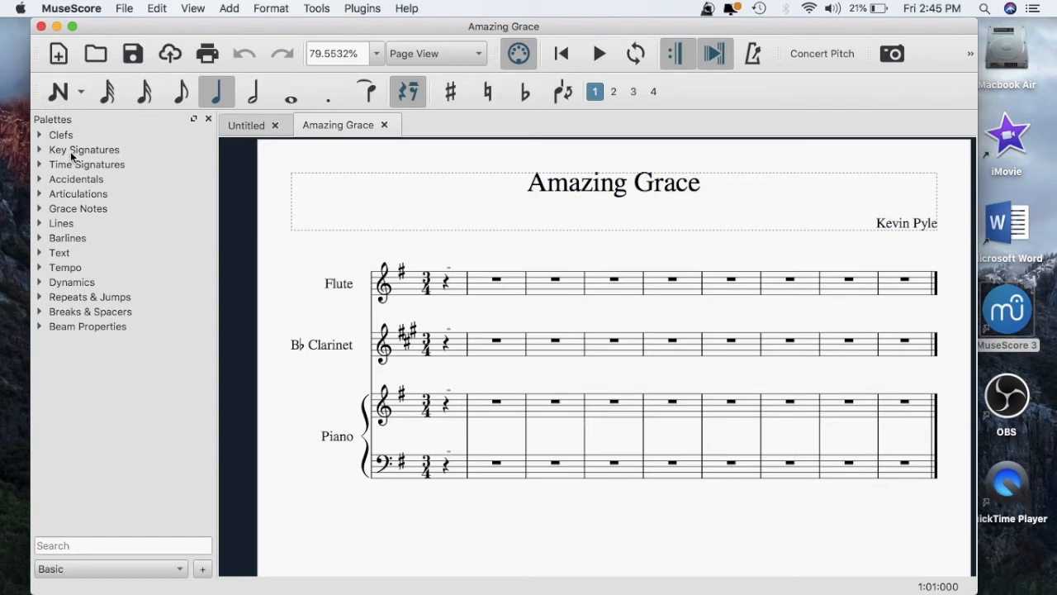
click(120, 165)
click(120, 165)
click(94, 178)
click(94, 178)
click(86, 200)
click(86, 200)
Step: Select the quarter rest in the Flute's pickup measure and turn on Steptime note input there
click(442, 253)
click(454, 294)
key(n)
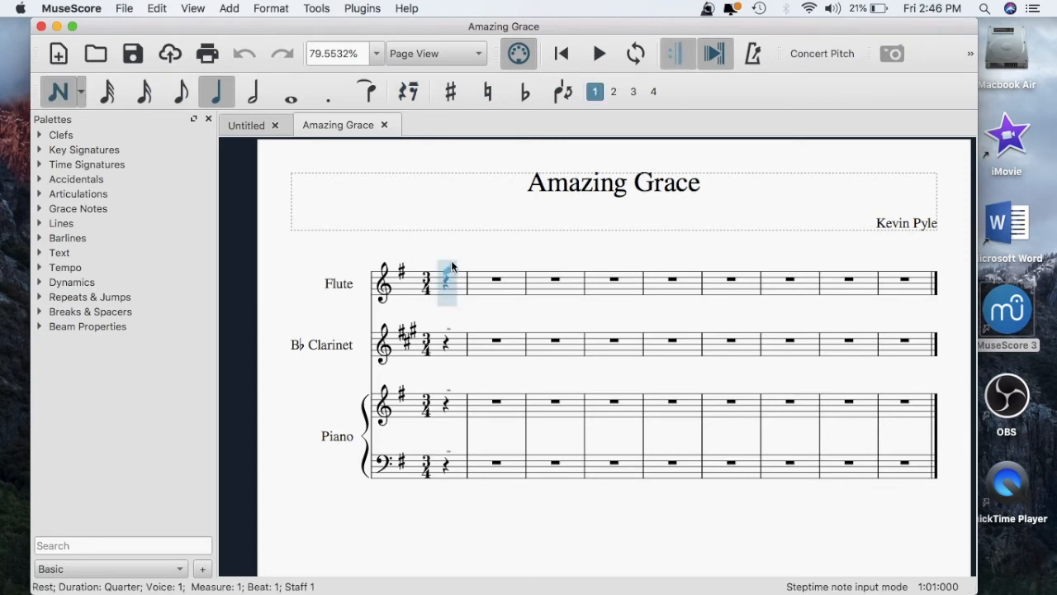
key(Escape)
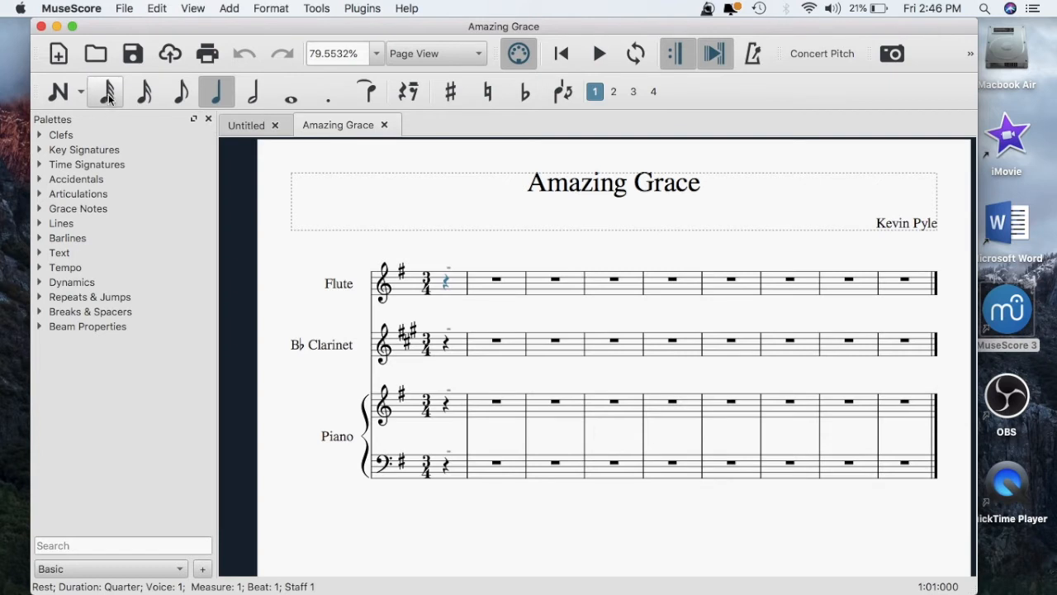
click(66, 100)
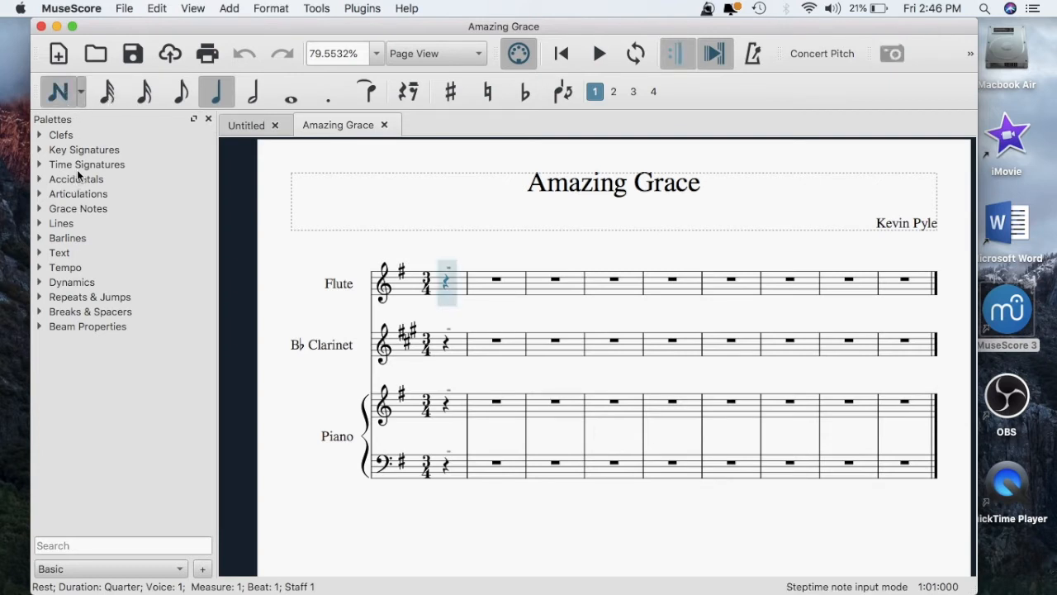
Step: Turn note input off and on, try the half-note and 32nd-note durations, and enter a quarter-note D4 in the Flute's pickup measure
click(51, 94)
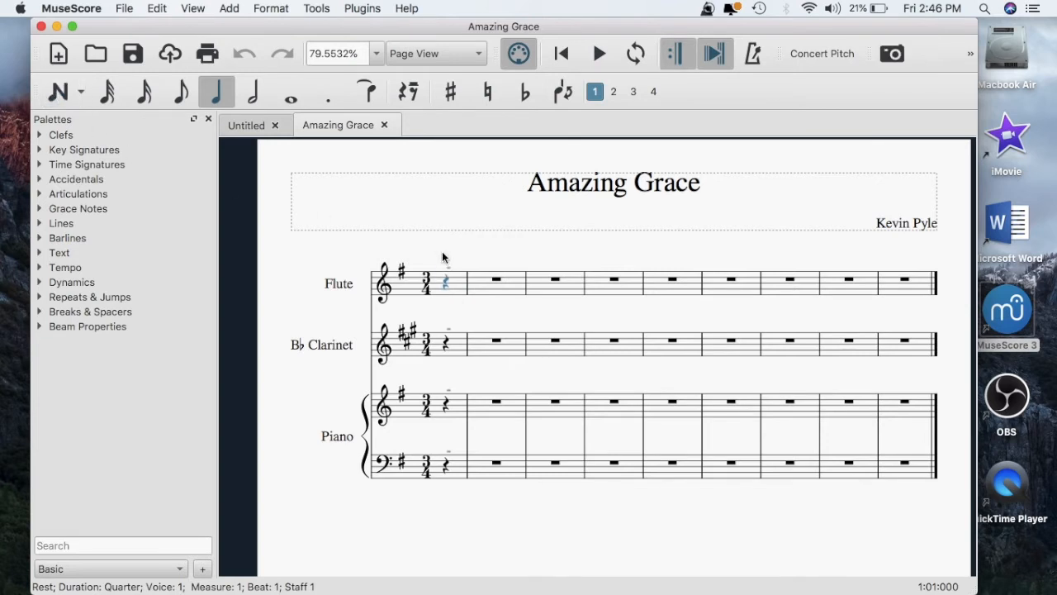
click(61, 99)
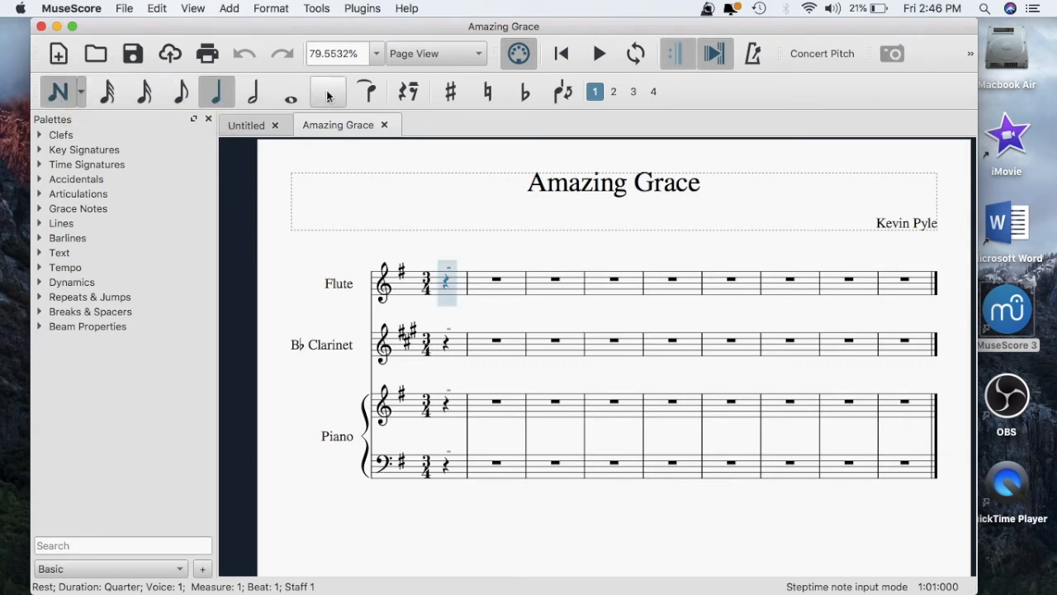
click(252, 95)
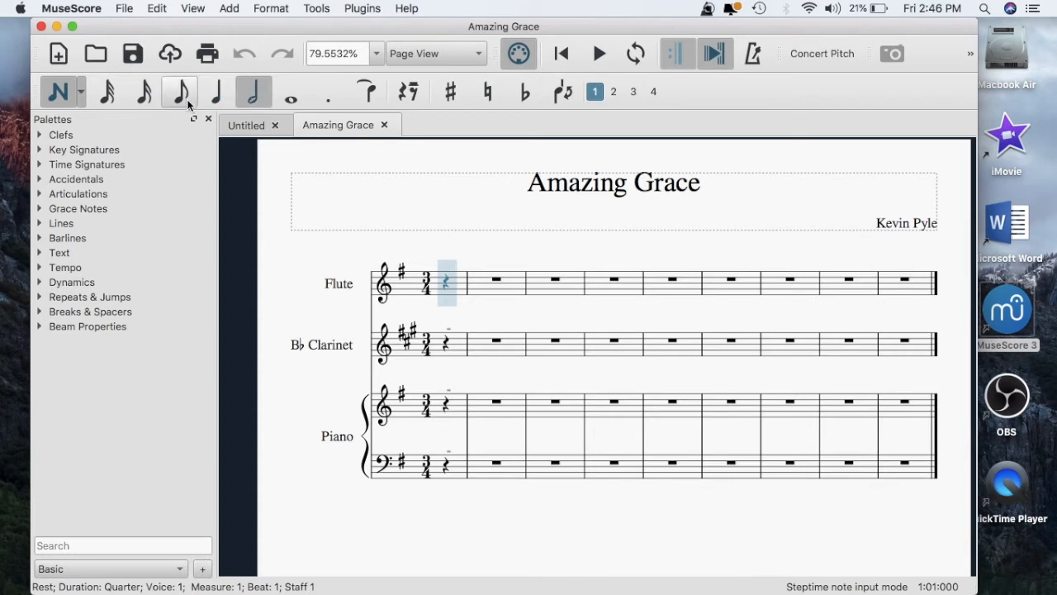
click(106, 91)
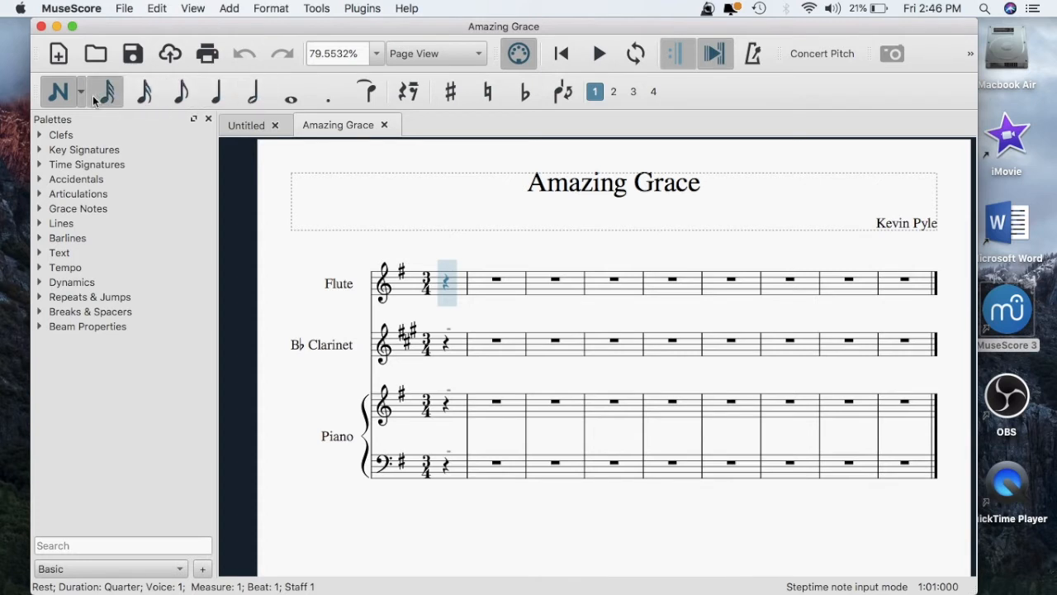
click(253, 91)
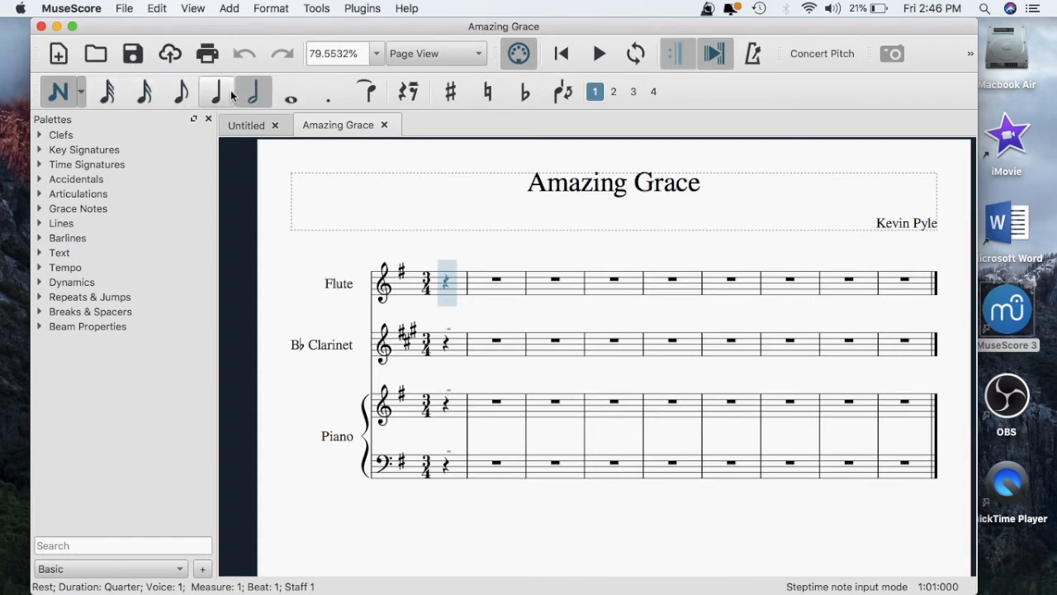
click(116, 99)
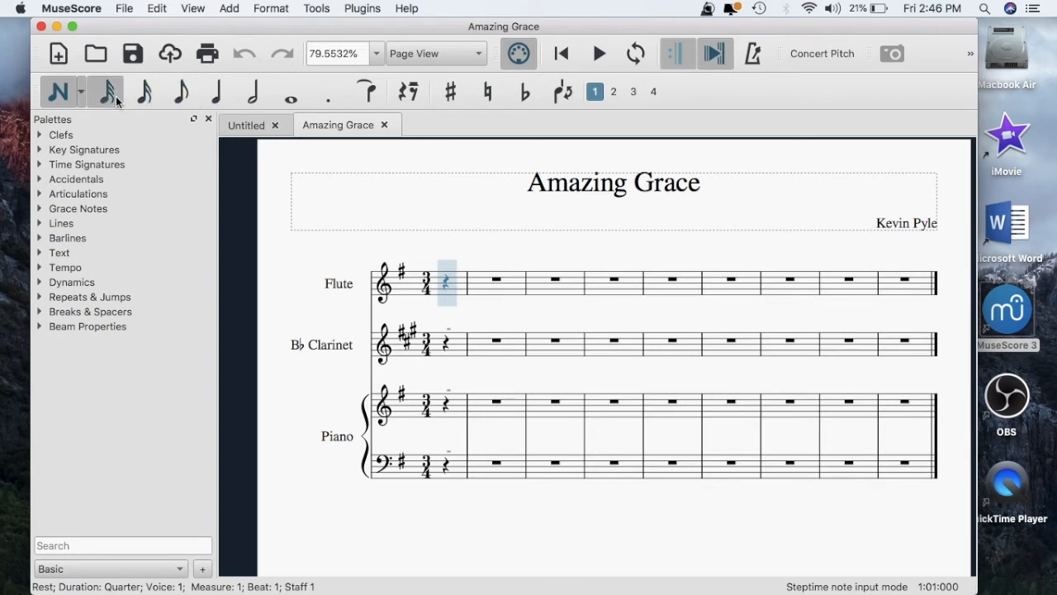
click(253, 91)
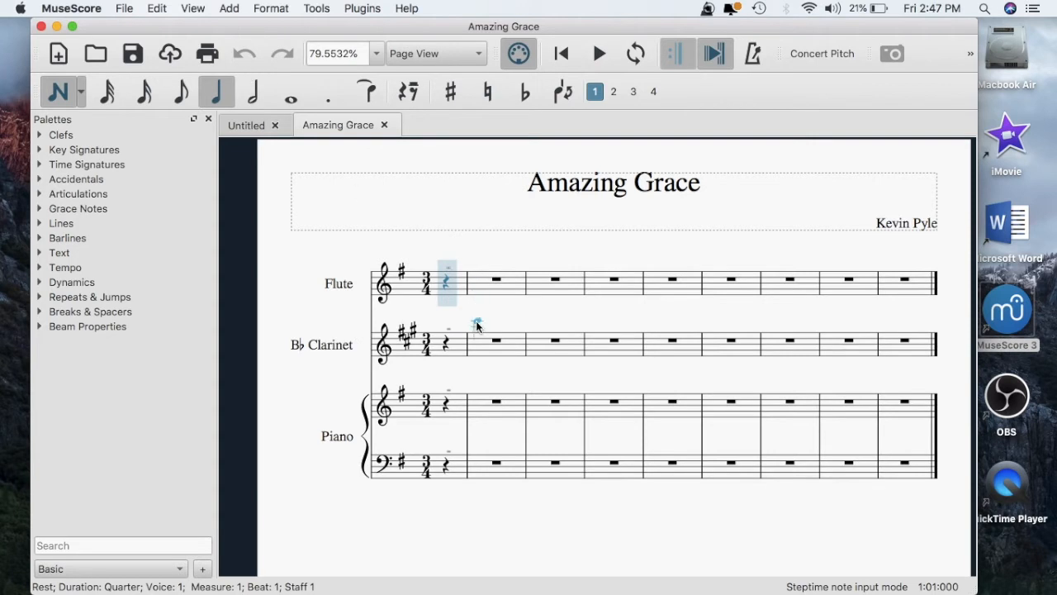
click(450, 300)
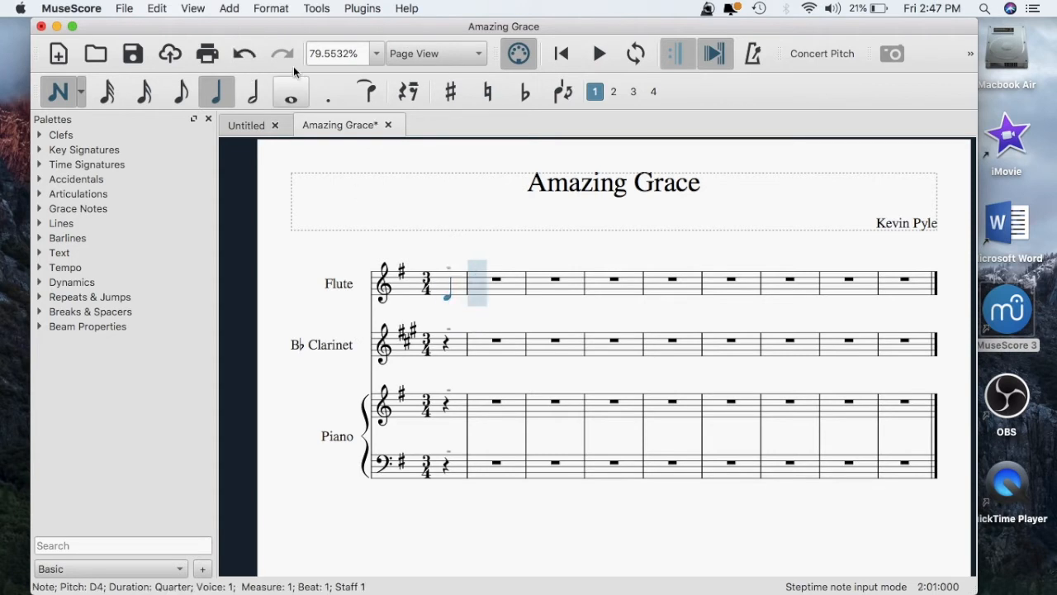
Step: Adjust the playback volume in the Play Panel, close the panel and lower the computer's sound volume
click(231, 9)
mouse_move(193, 9)
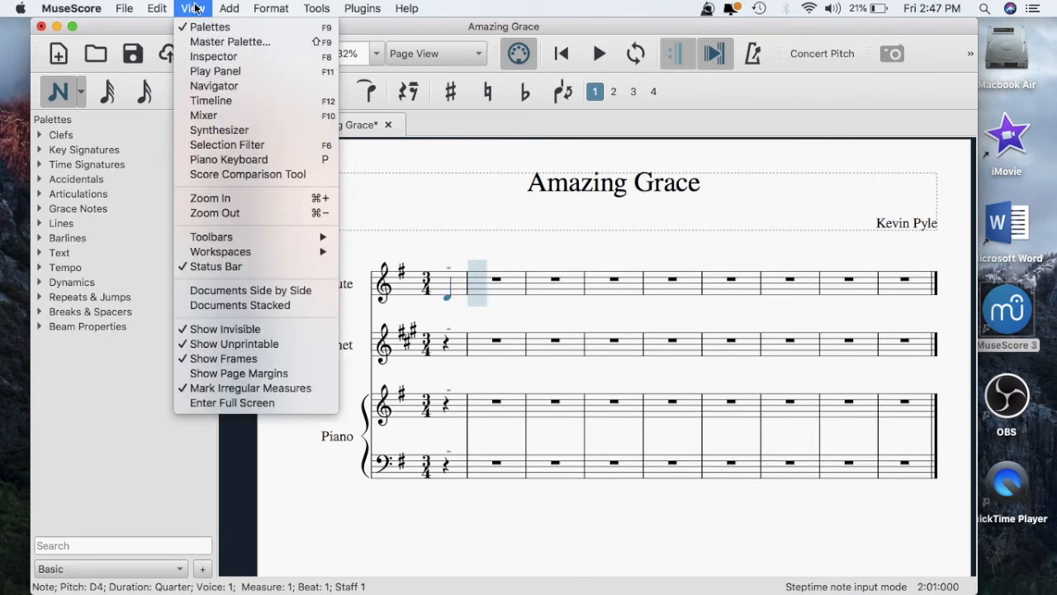
click(213, 71)
drag(938, 372, 936, 249)
click(969, 120)
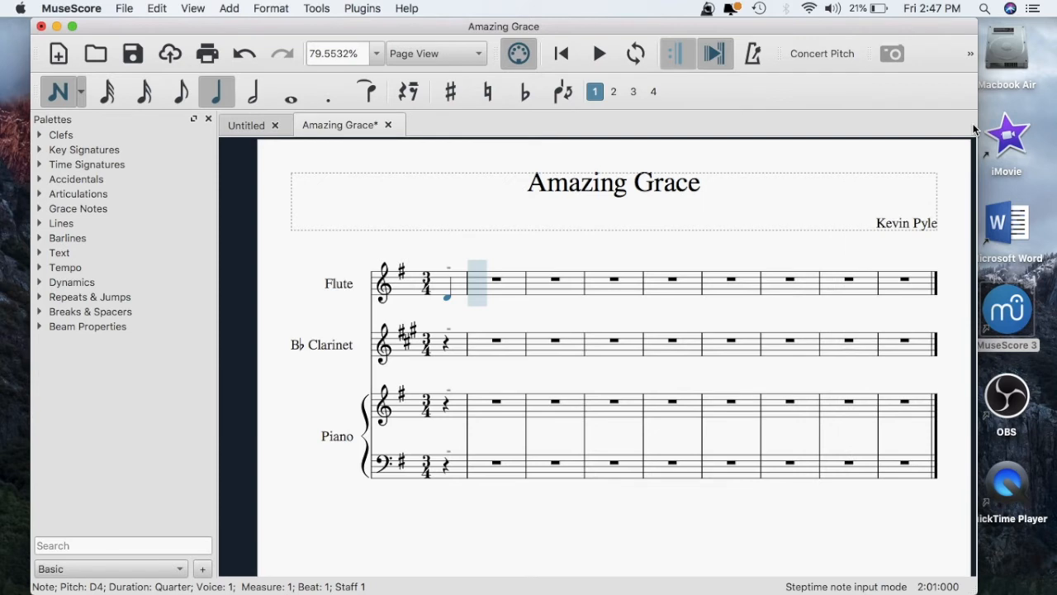
key(XF86AudioLowerVolume)
key(XF86AudioLowerVolume)
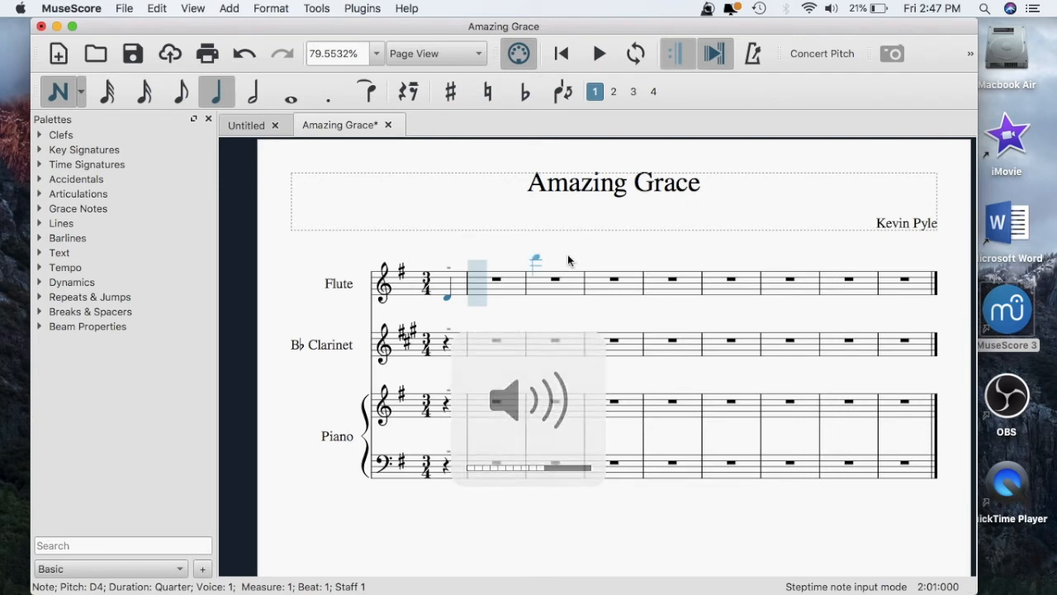
Step: Undo and re-enter the quarter-note D4 in the Flute's pickup measure, and fill measure 2 with a half-note G4 and eighth notes B4 and G4
key(super+z)
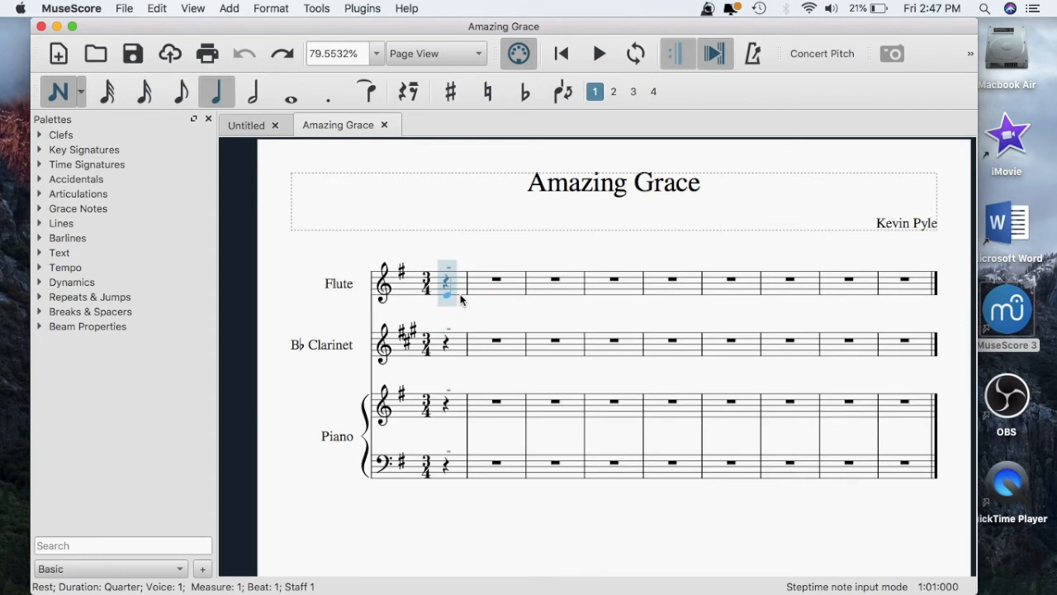
click(456, 294)
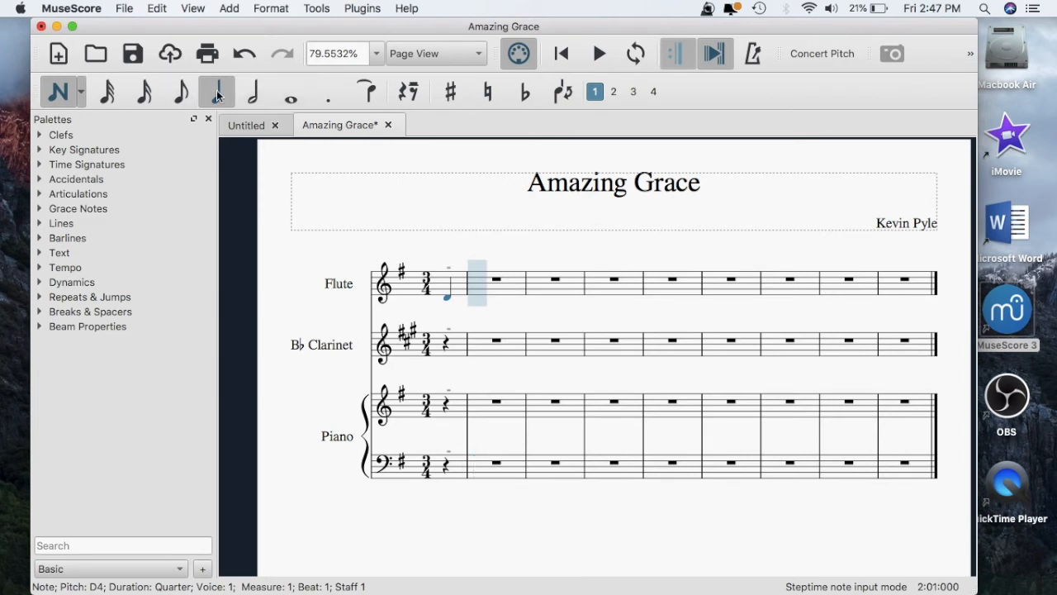
click(251, 100)
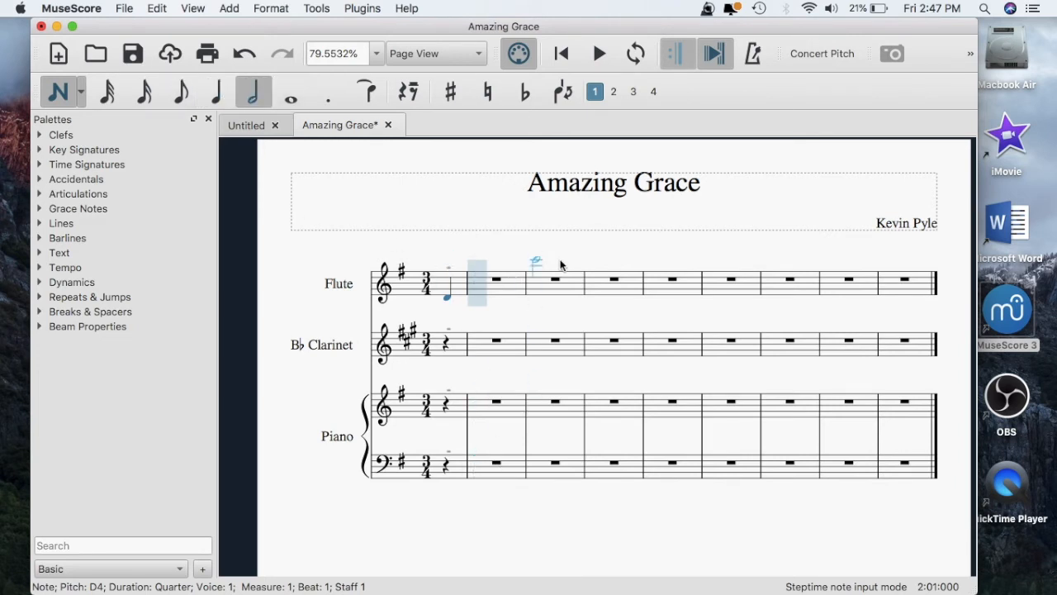
click(477, 289)
click(182, 94)
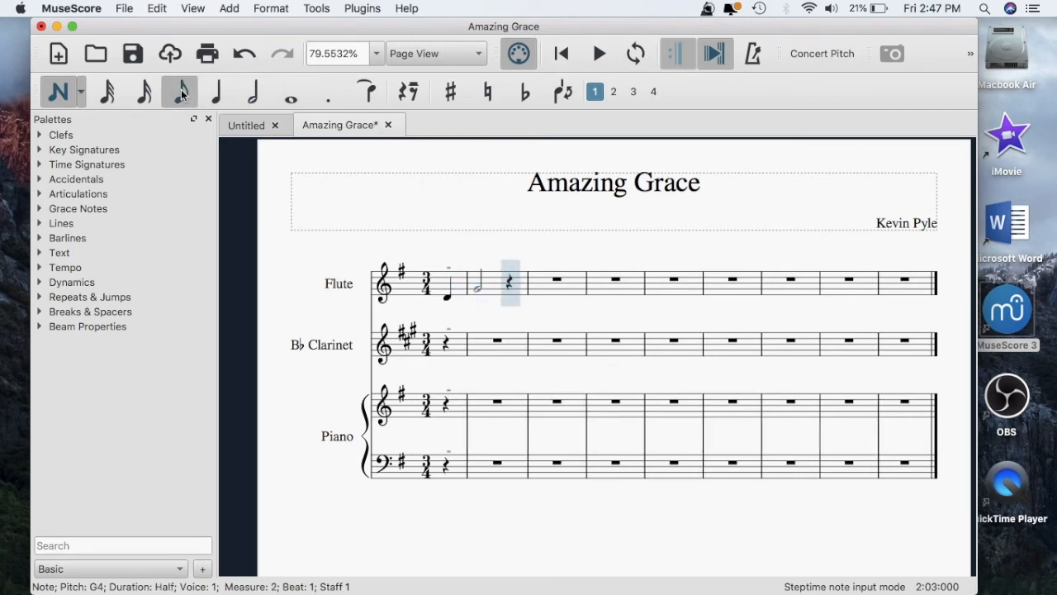
click(514, 282)
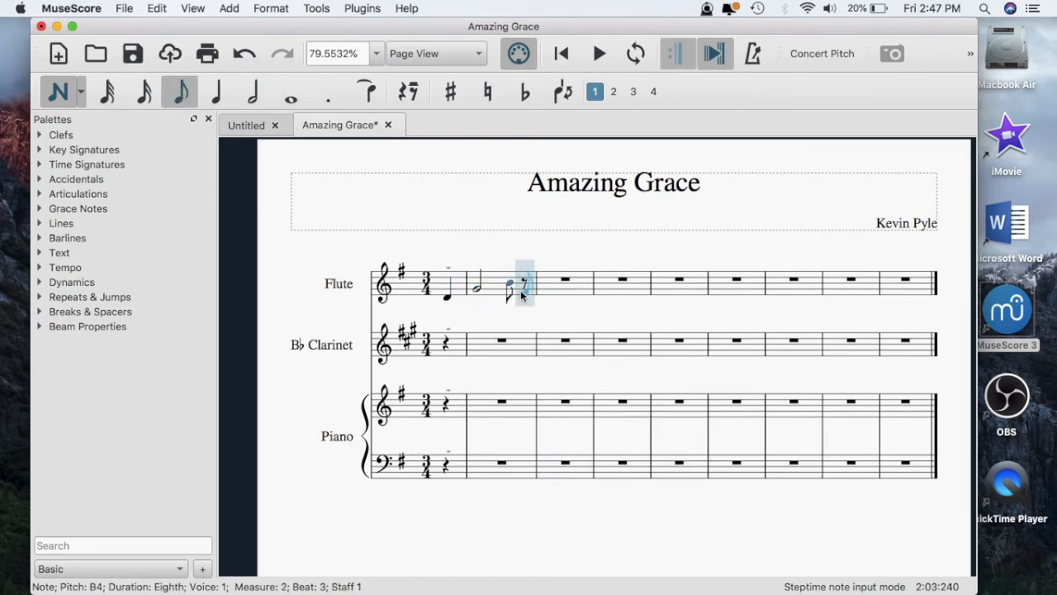
click(521, 288)
Step: Fill the Flute's measure 3 with a half-note B4 and a quarter-note A4
key(6)
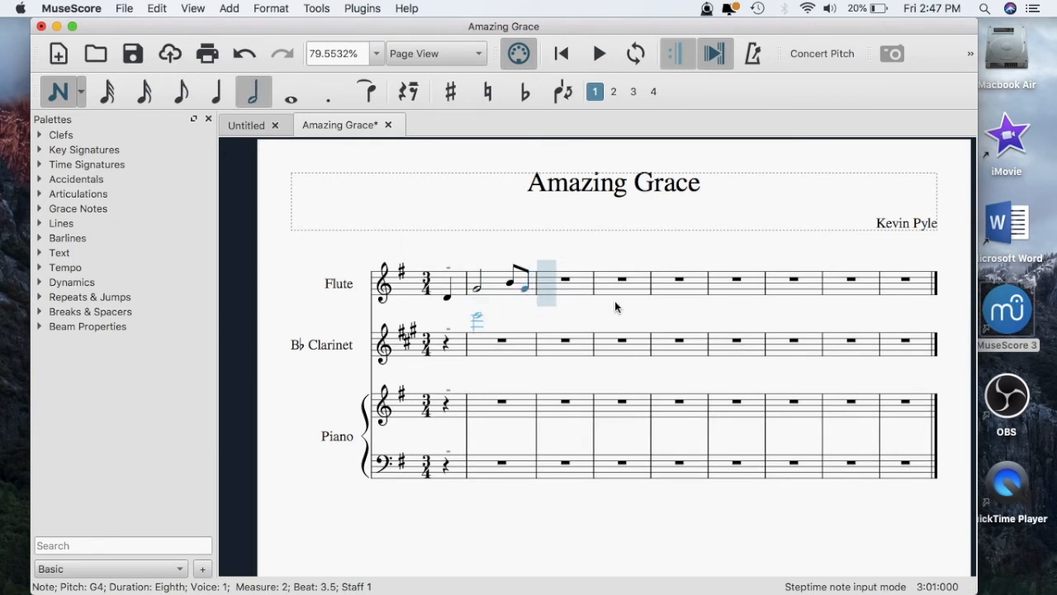
click(561, 283)
key(5)
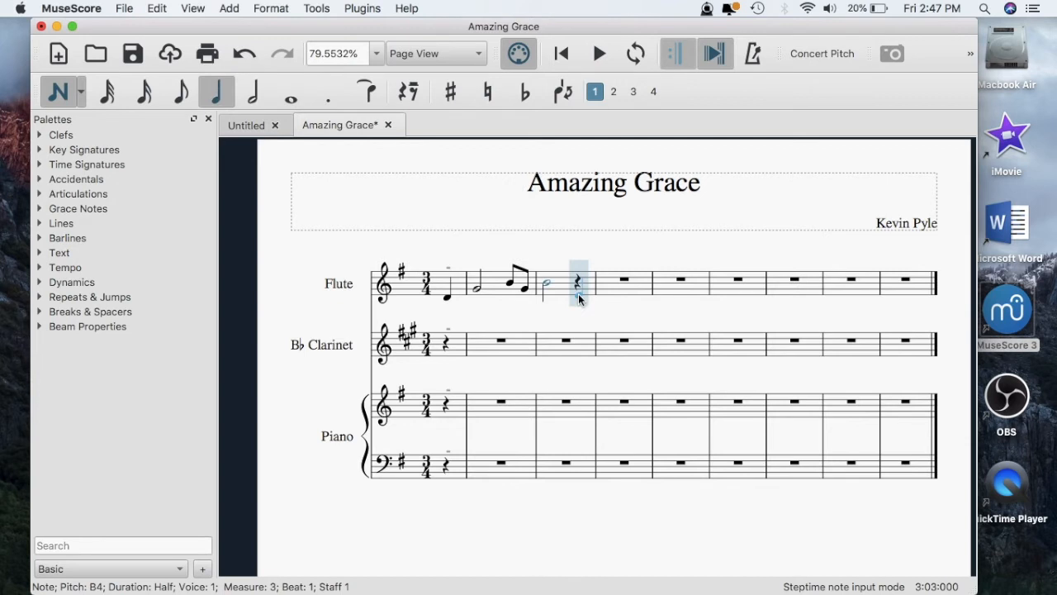
click(578, 286)
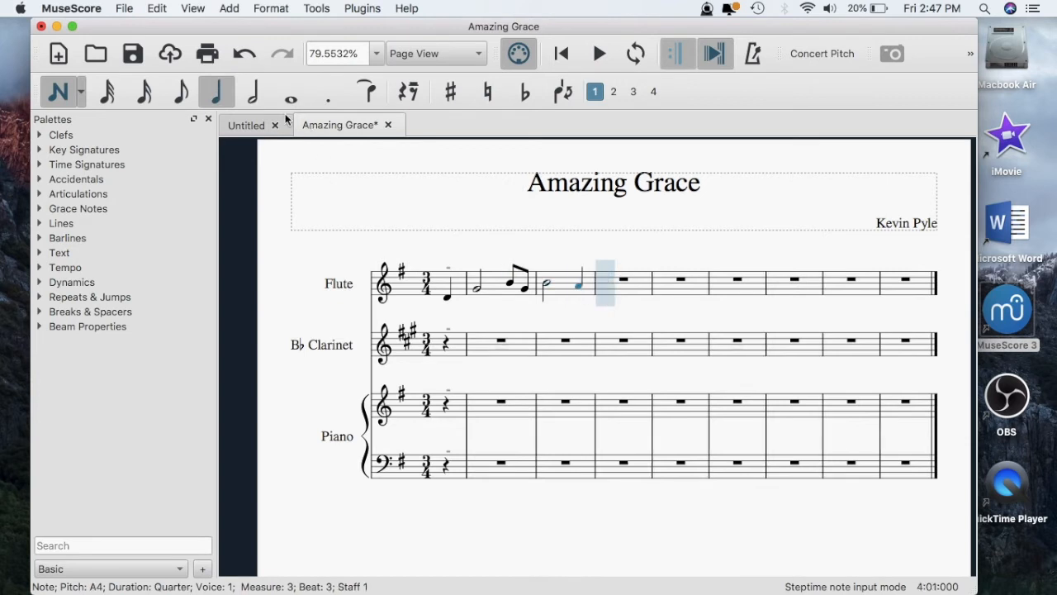
Step: Enter a half-note G4 and quarter-note E4 in the Flute's measure 4, and a half-note D4 in measure 5
click(253, 92)
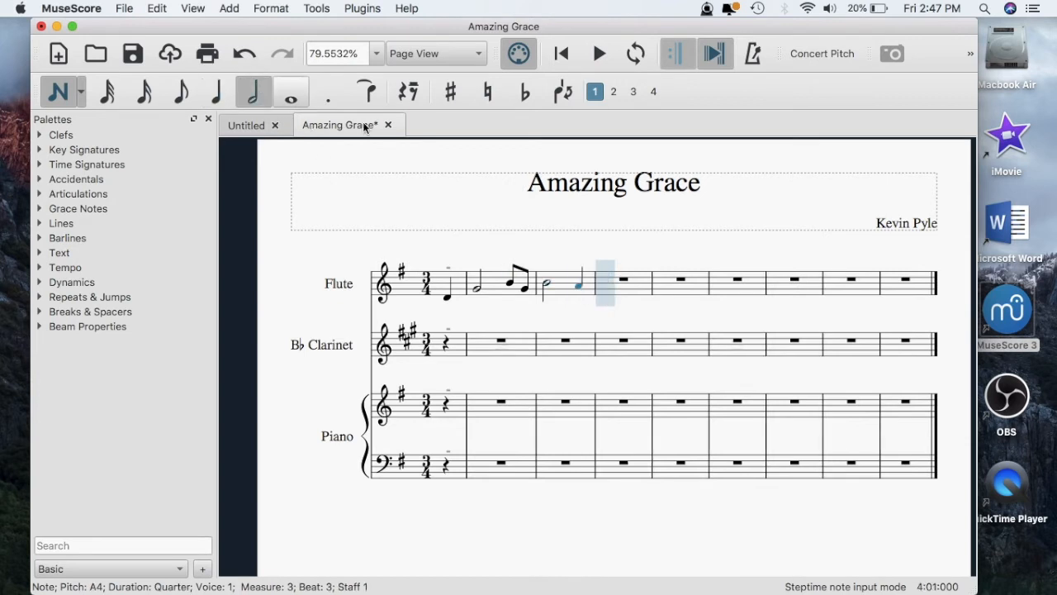
click(614, 289)
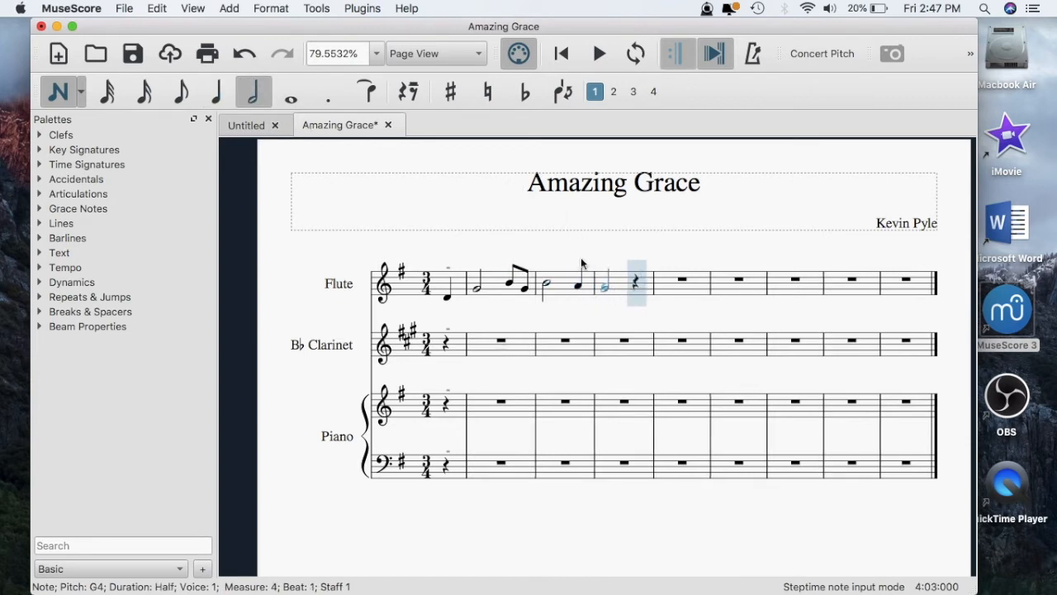
click(216, 92)
click(639, 295)
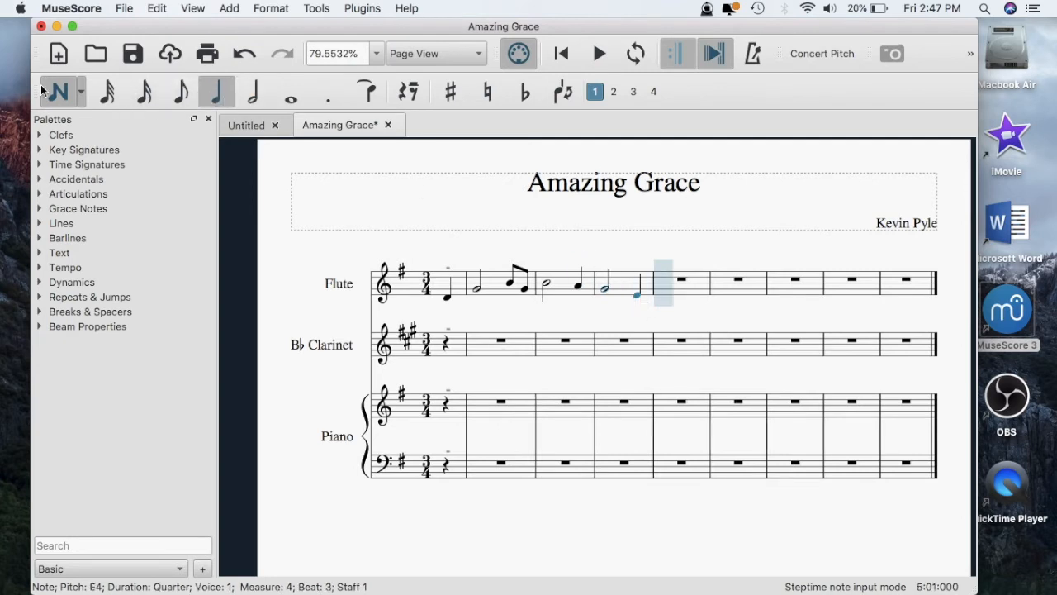
click(253, 92)
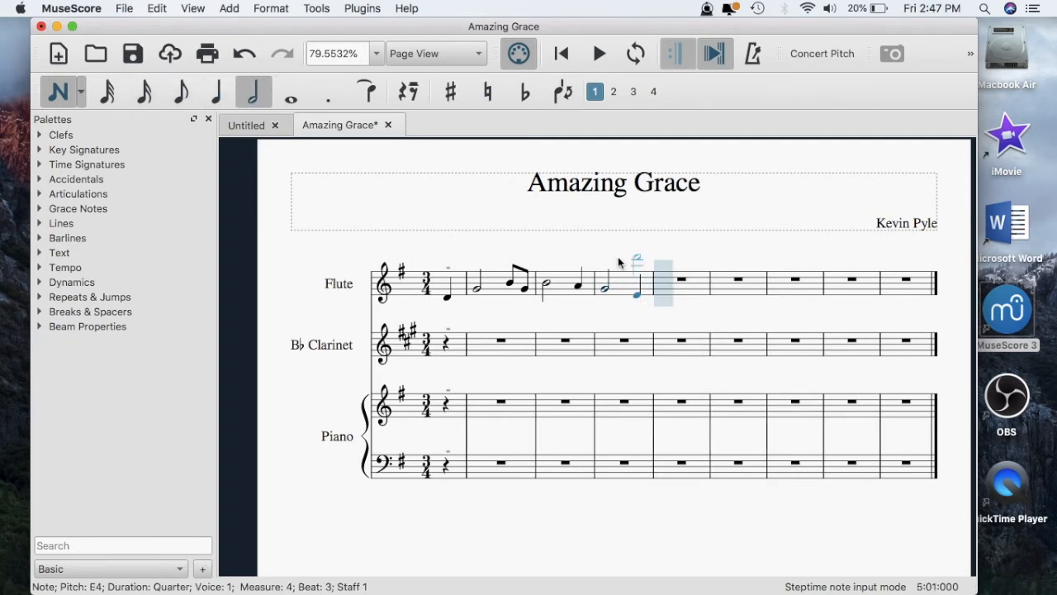
click(669, 301)
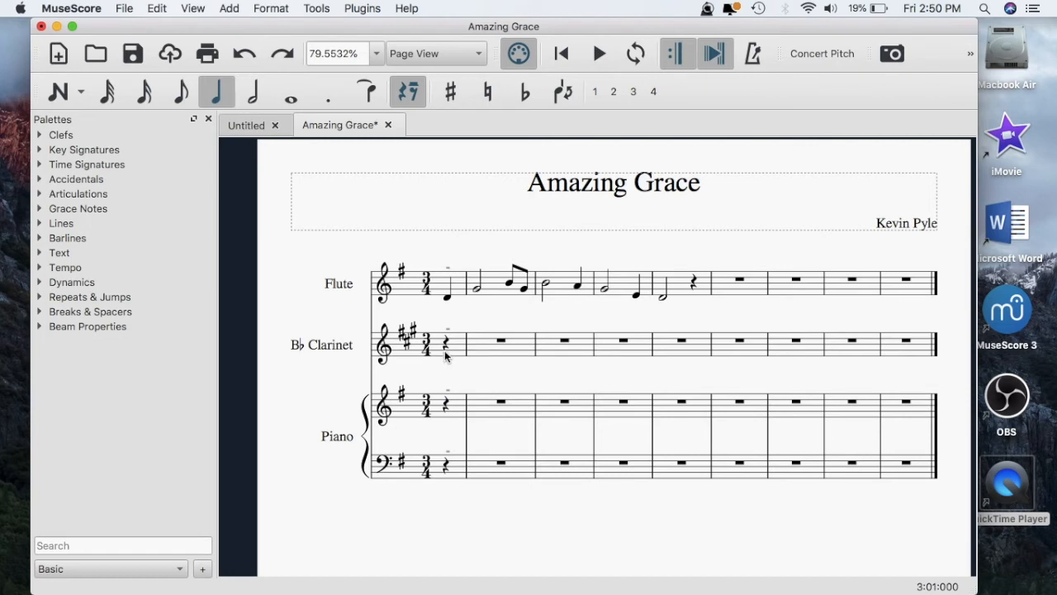
Step: Turn on note input and enter a quarter-note D4 in the B♭ Clarinet's pickup measure and a half-note G♯4 in measure 2
key(n)
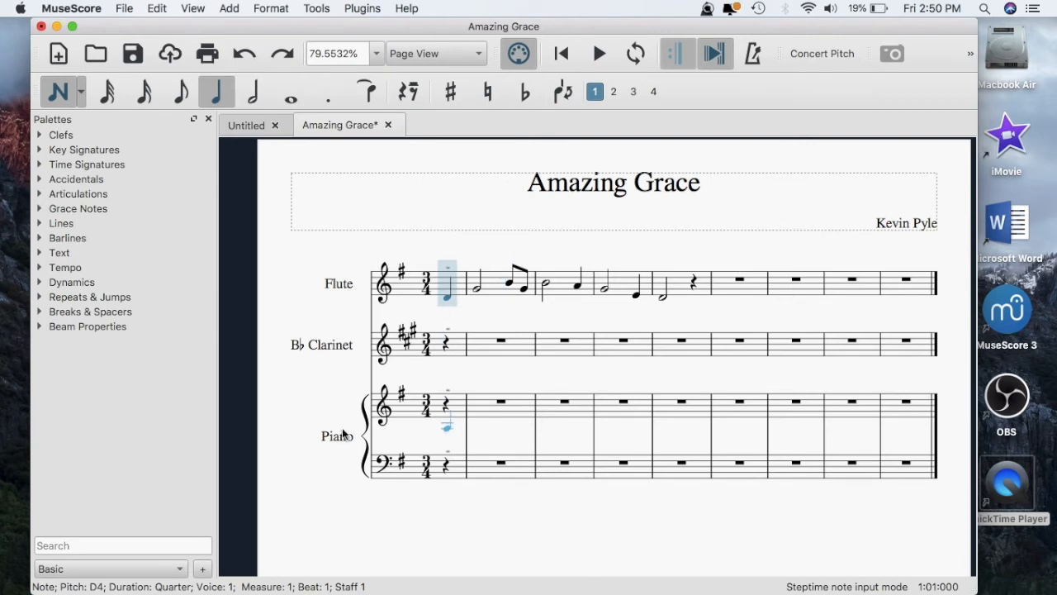
click(443, 362)
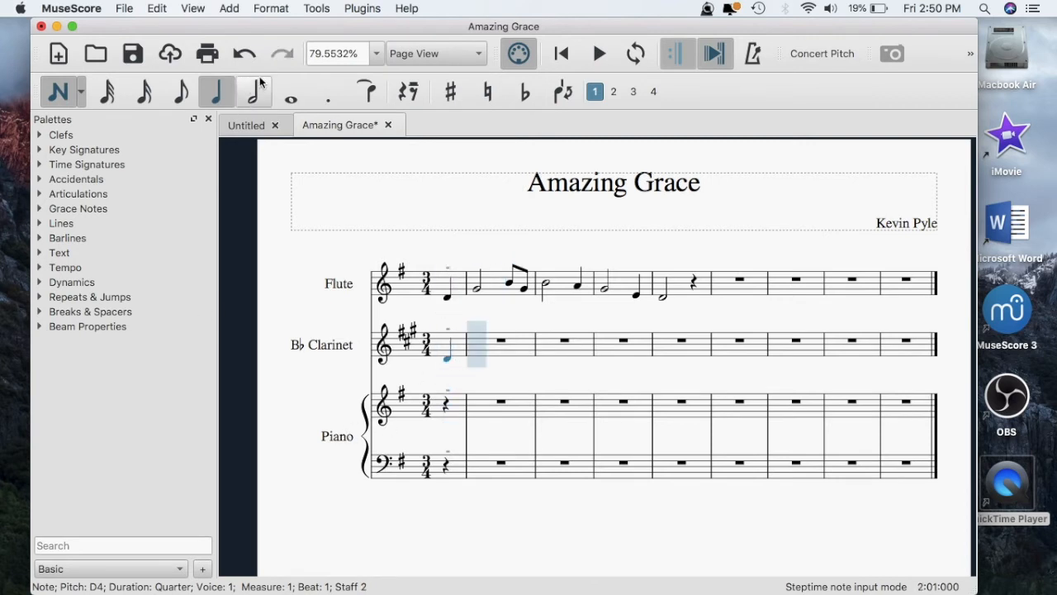
key(6)
click(482, 354)
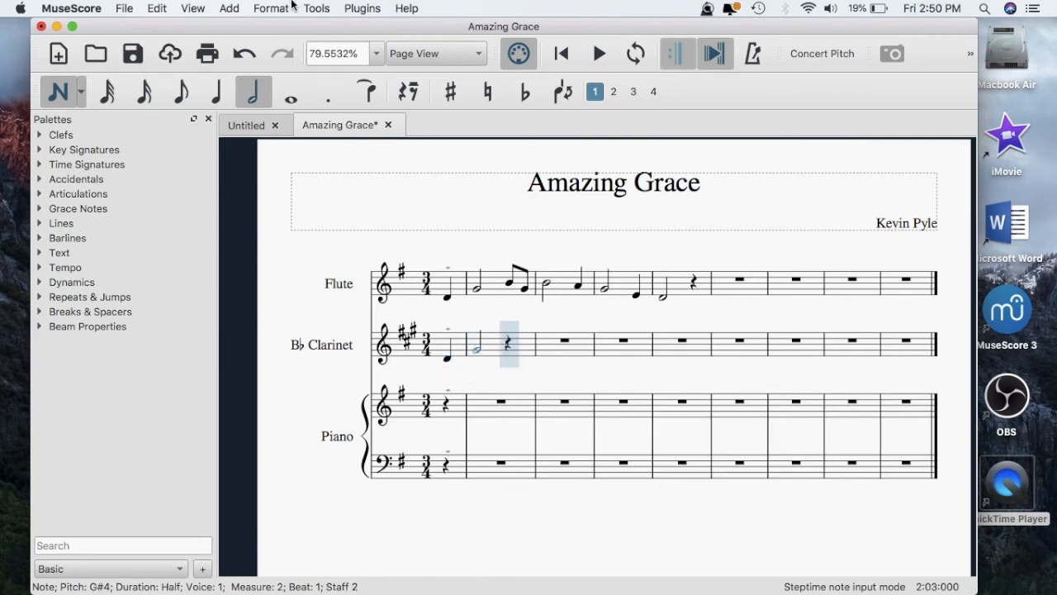
Step: Add eighth notes B4 and G♯4 to the B♭ Clarinet's measure 2 and a half-note B4 in measure 3, and leave note input
key(4)
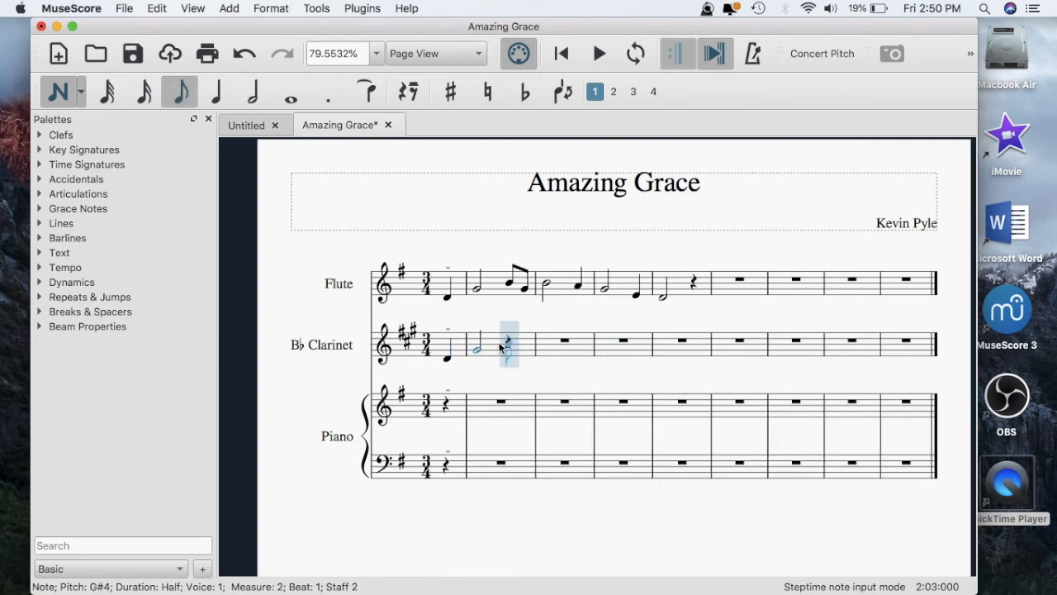
click(509, 344)
click(523, 351)
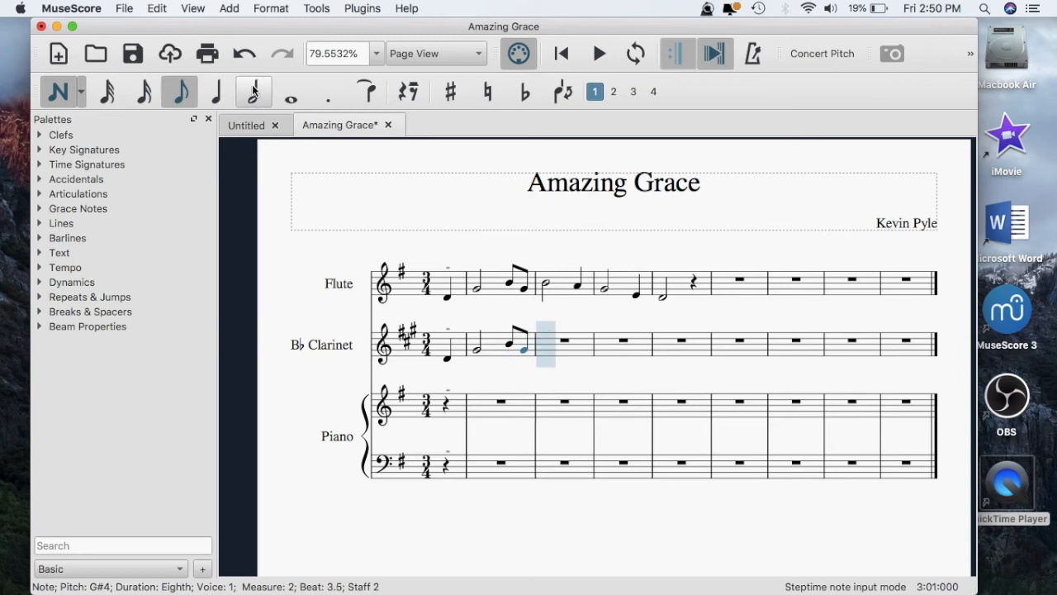
key(6)
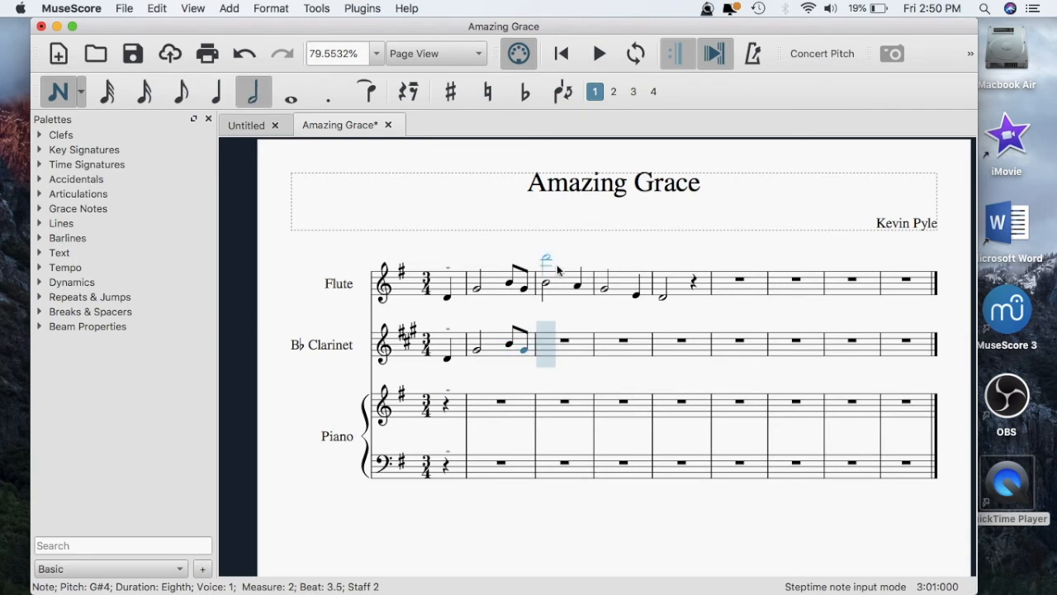
click(543, 347)
key(Escape)
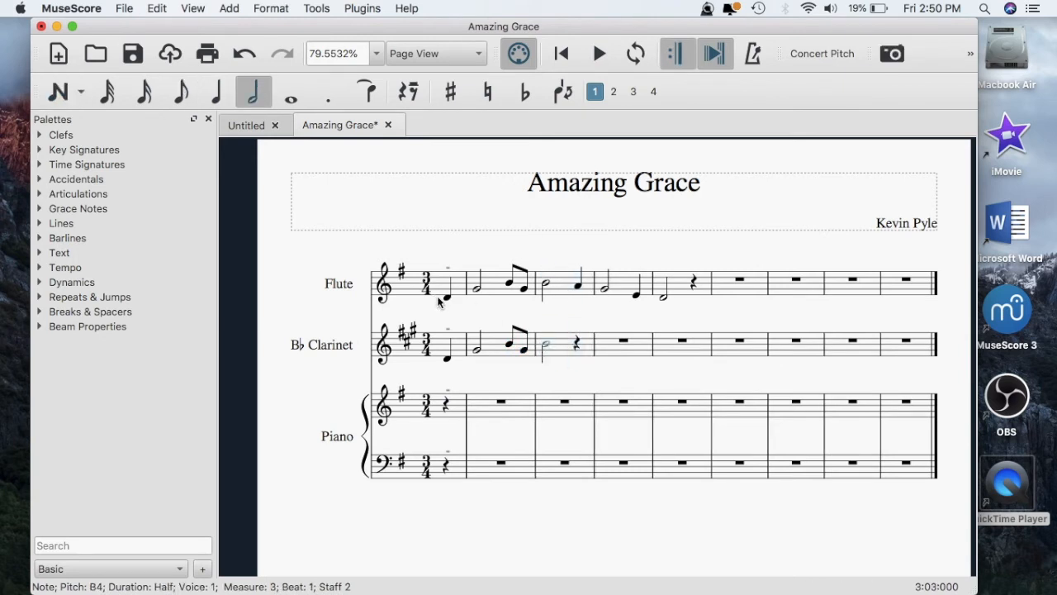
Step: Play the score from the Flute's pickup note to hear the Flute and Clarinet together, and stop playback
click(442, 296)
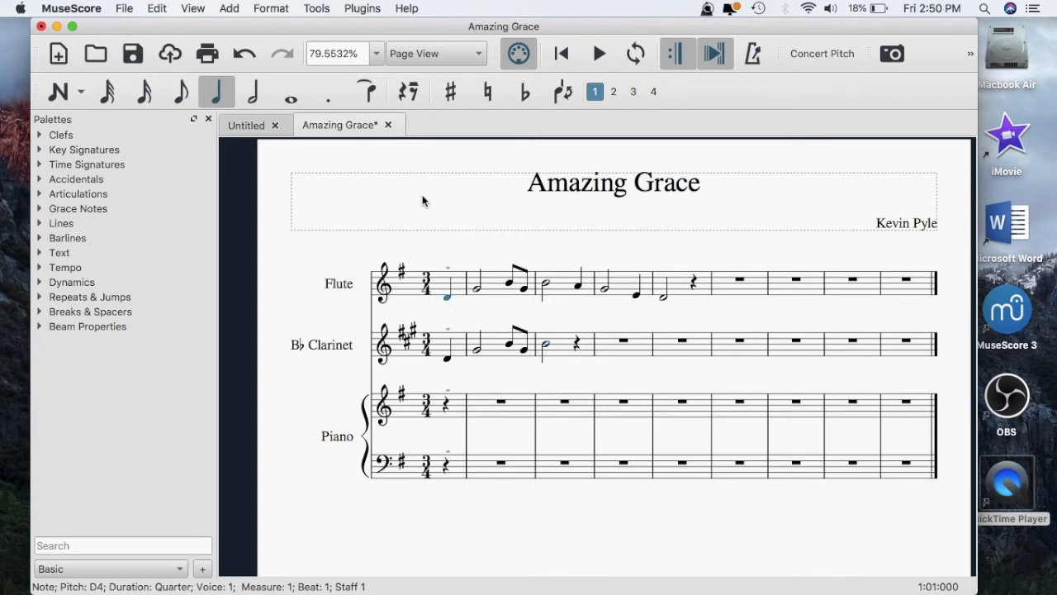
key(space)
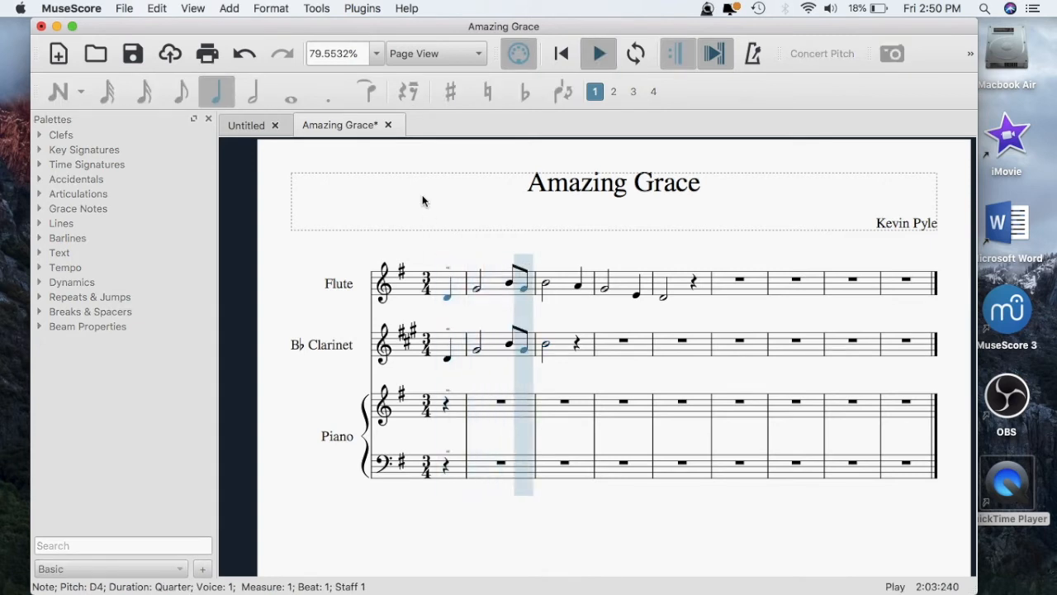
key(space)
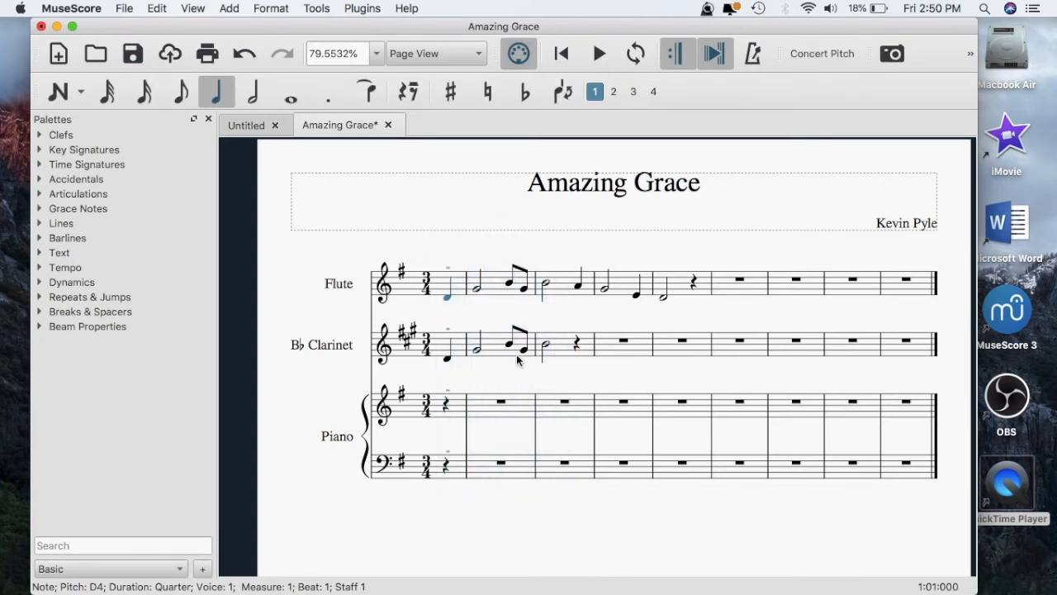
Step: Delete the B♭ Clarinet's notes from the pickup measure through measure 3
click(444, 347)
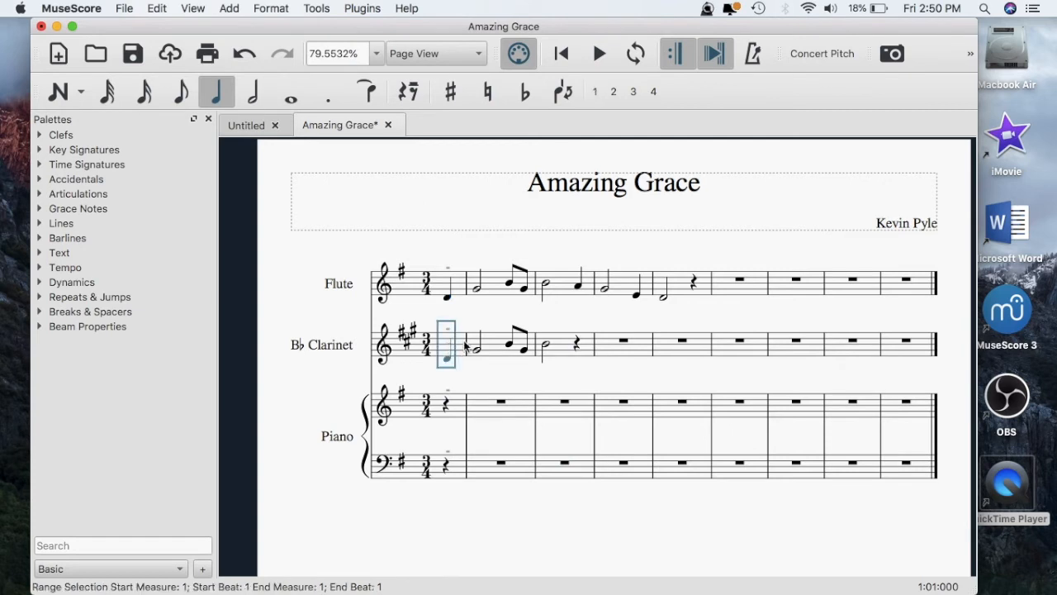
shift+click(576, 345)
key(Delete)
key(Escape)
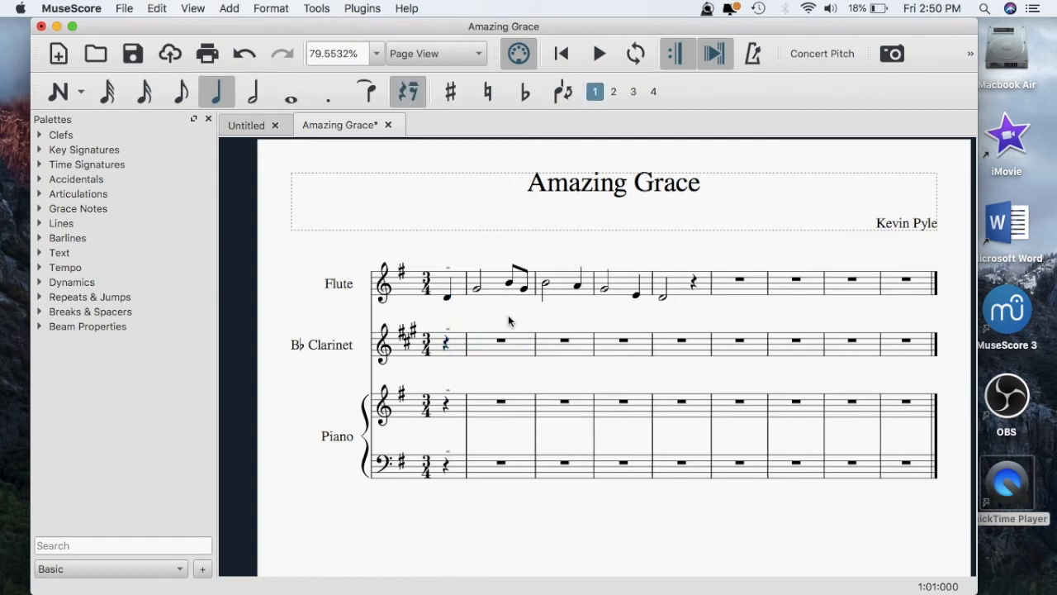
Step: Enter the B♭ Clarinet melody from a quarter-note E4 pickup to a quarter-note E4 ending measure 4 and a half-note E4 in measure 5
key(n)
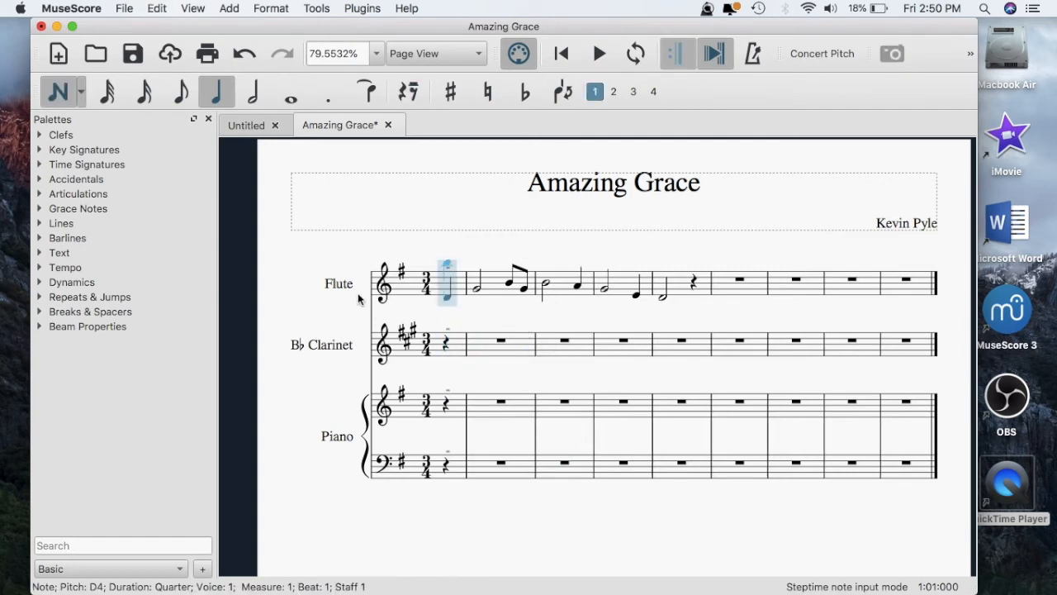
click(465, 354)
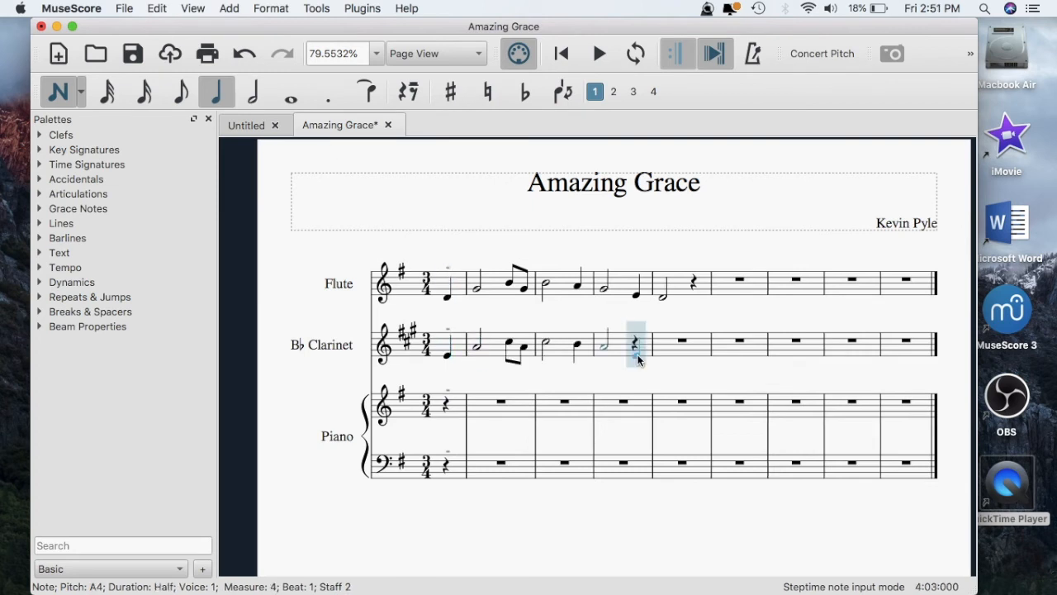
click(637, 355)
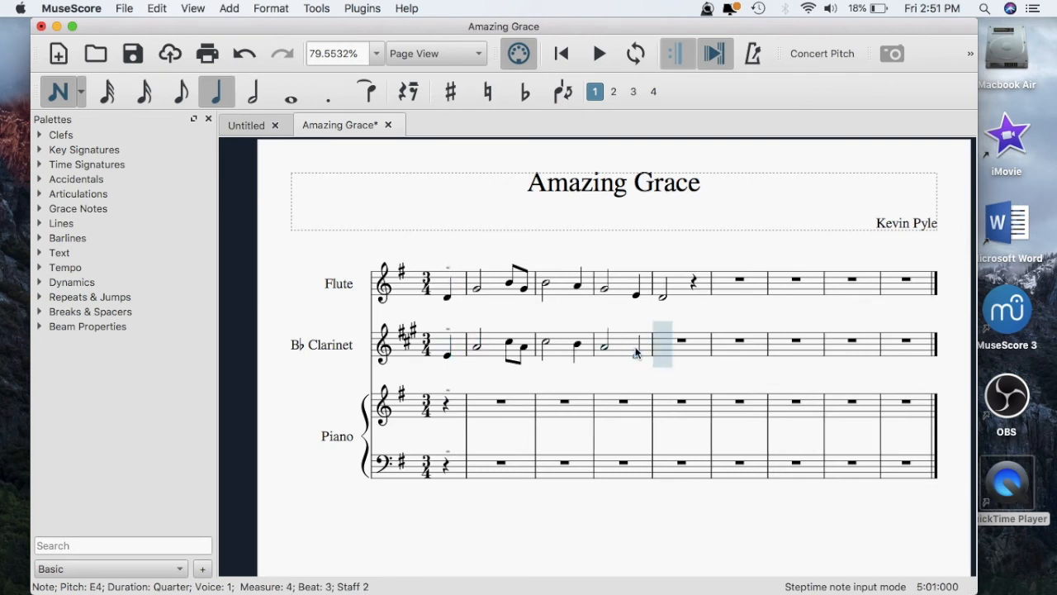
key(6)
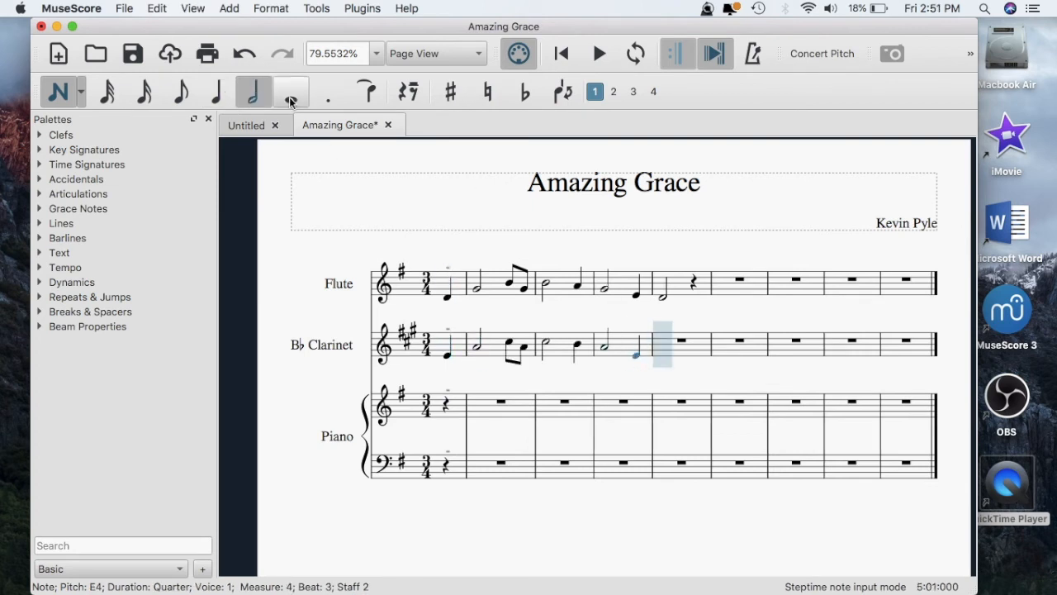
click(665, 358)
key(Escape)
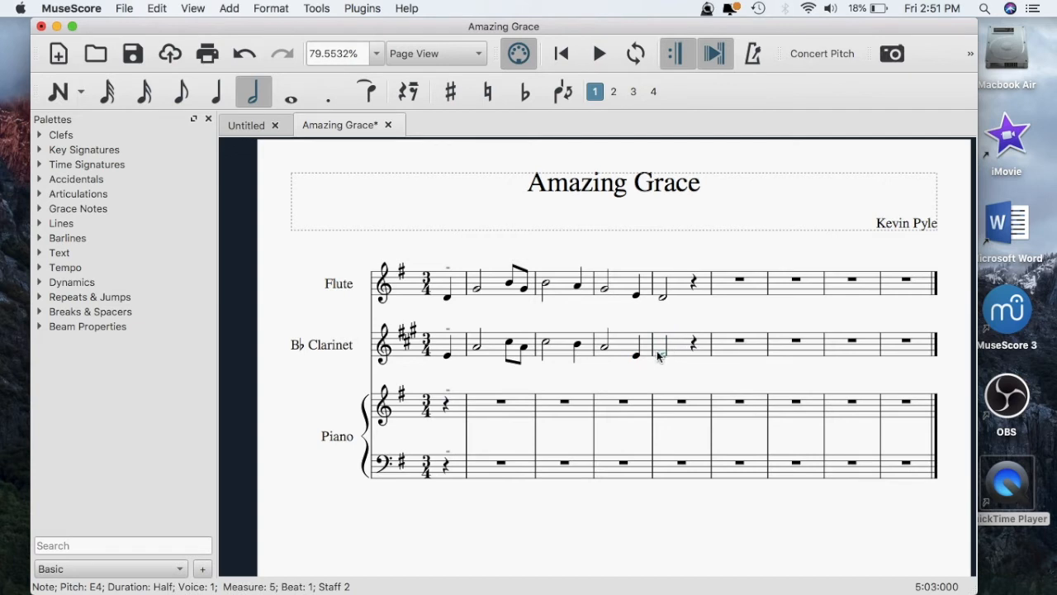
key(Escape)
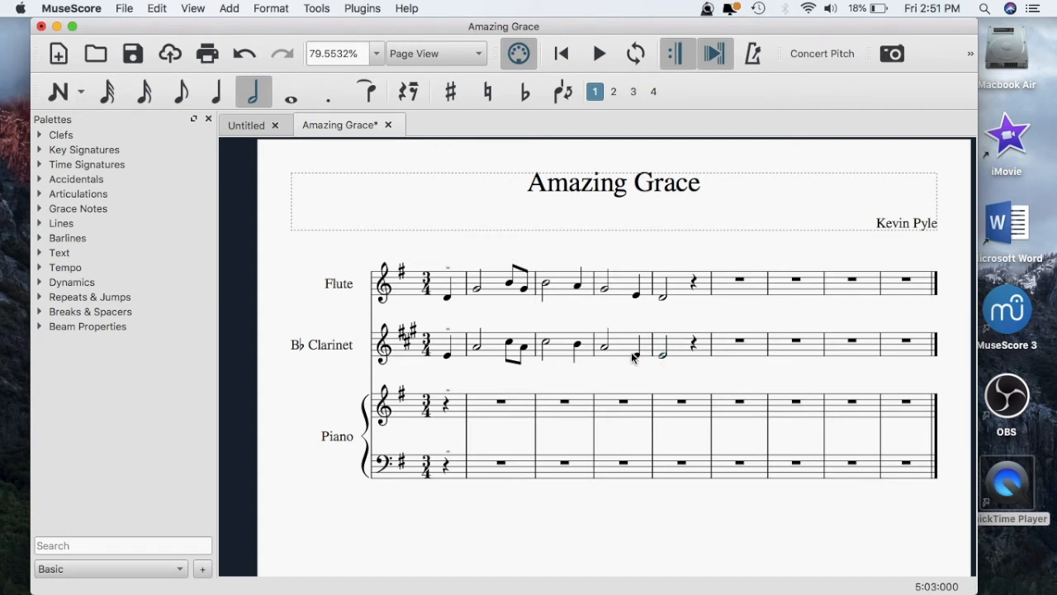
Step: Raise the quarter note on beat 3 of the B♭ Clarinet's measure 4 to F♯4
click(635, 354)
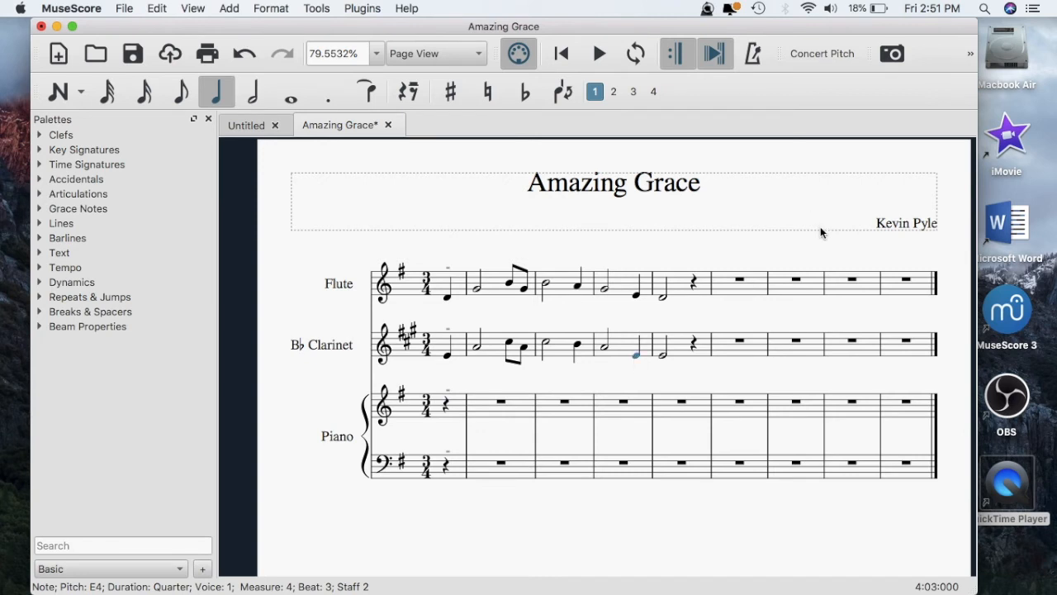
key(Up)
key(j)
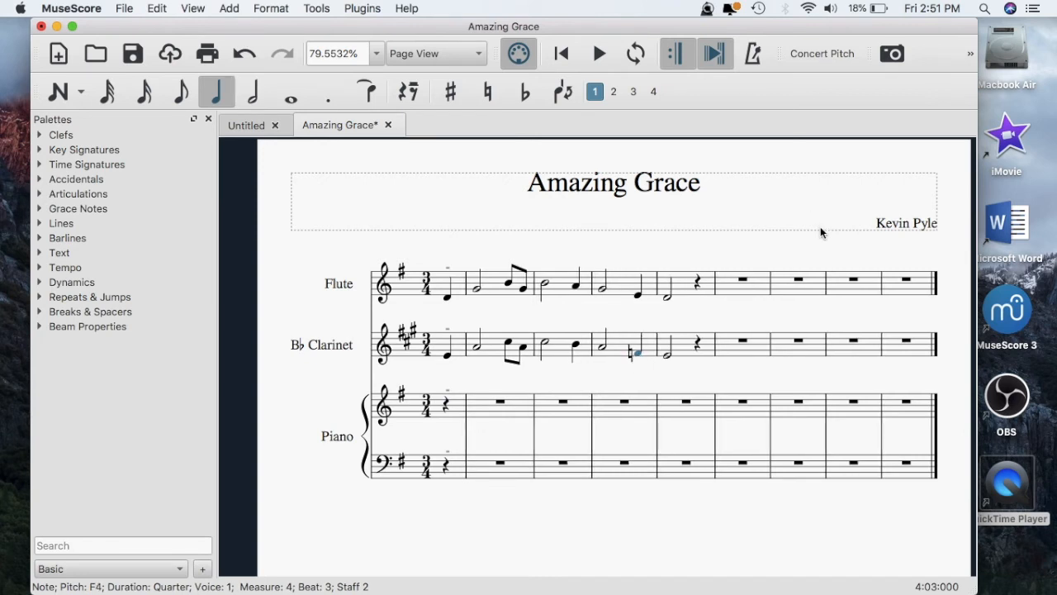
key(Up)
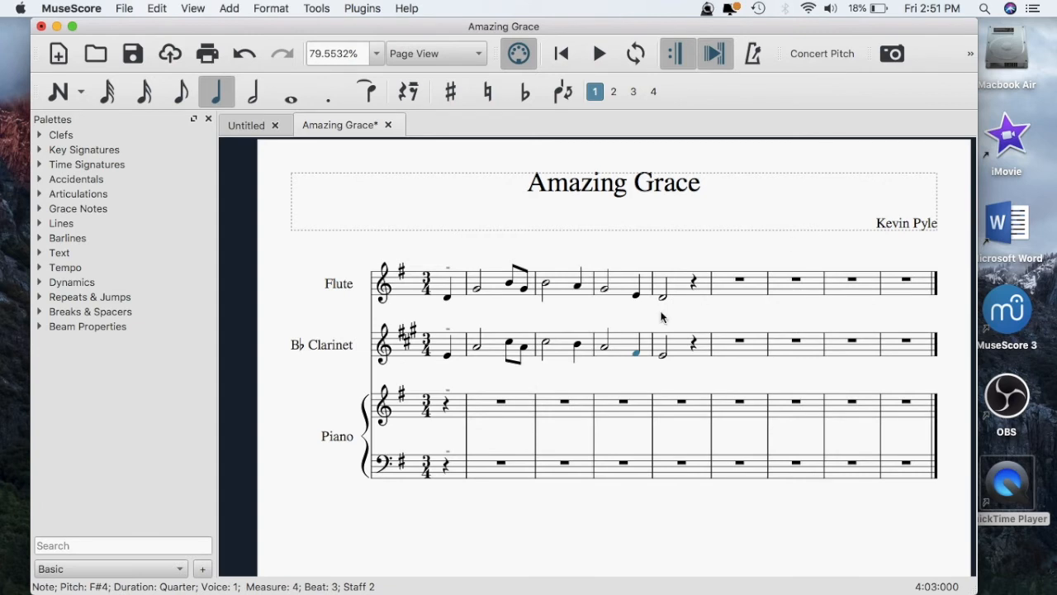
key(Escape)
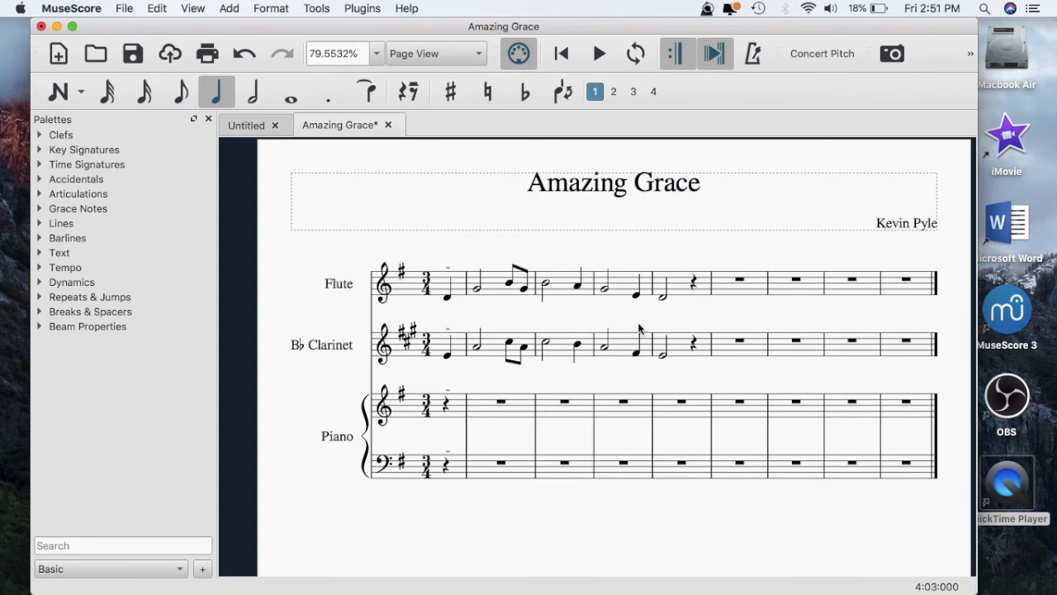
Step: Play the score from the B♭ Clarinet's pickup note to check both melody parts, and stop playback
click(451, 354)
key(space)
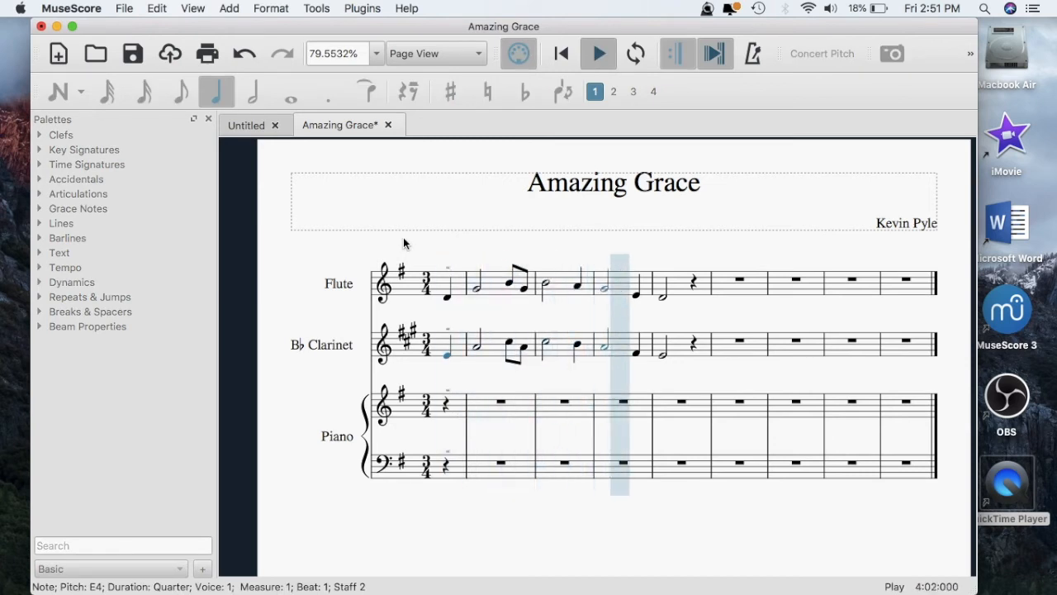
key(space)
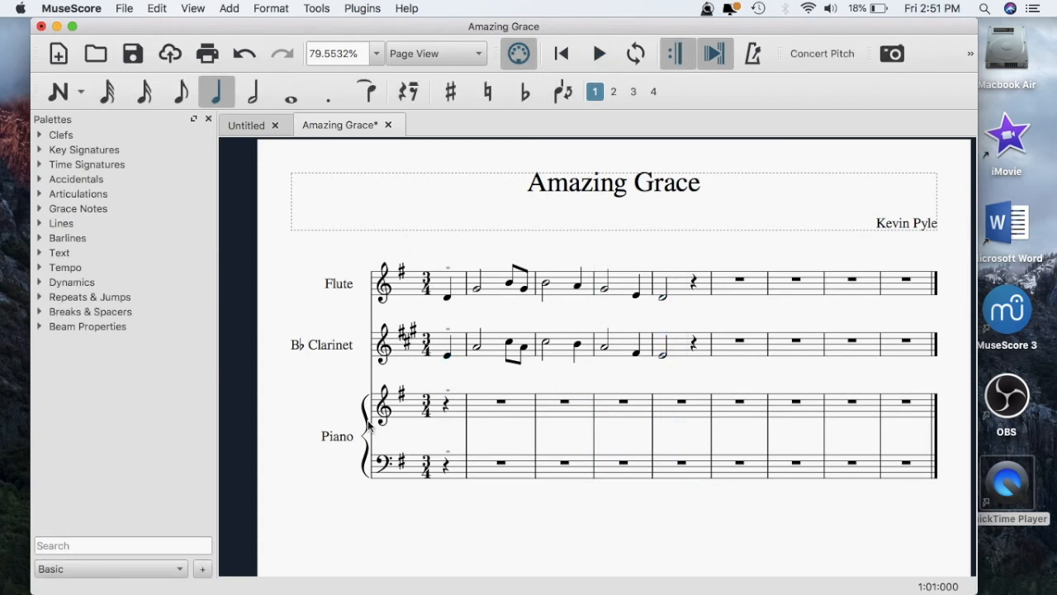
Step: Turn on note input and enter a quarter-note D4 with two thirds stacked above it in the Piano's treble pickup measure
key(n)
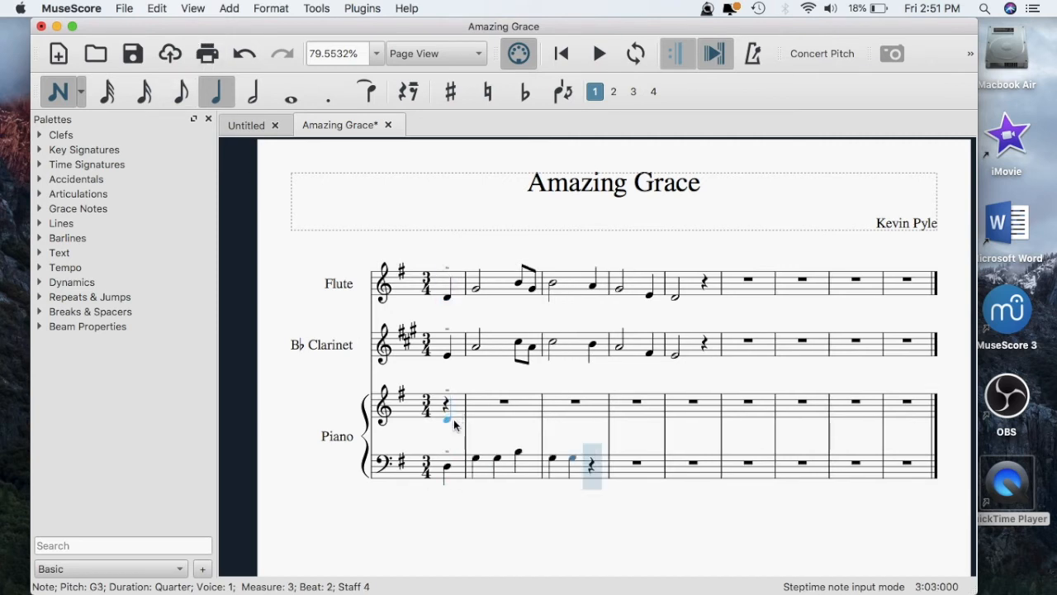
click(454, 418)
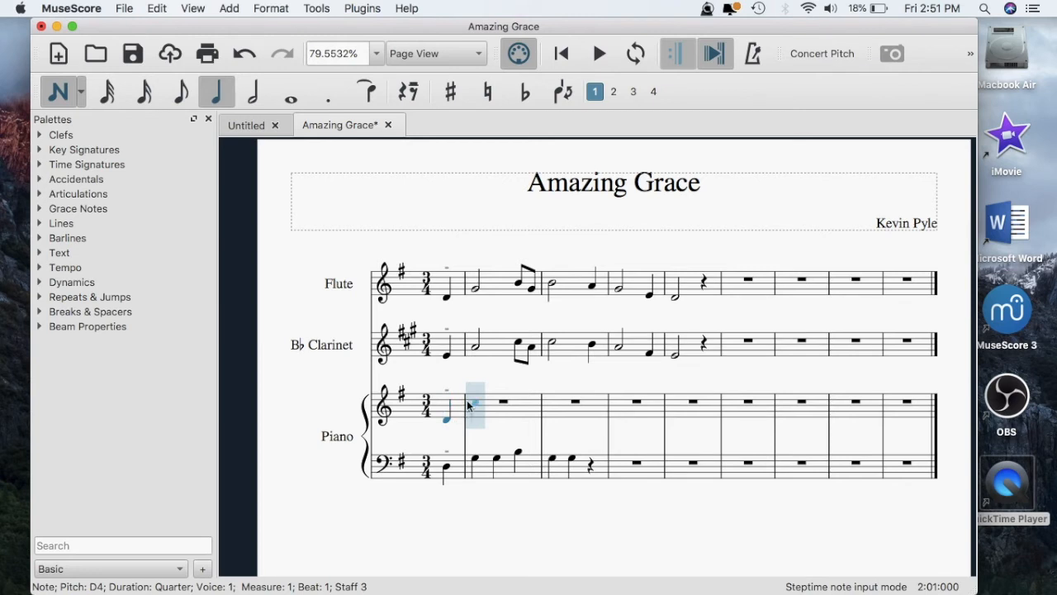
key(alt+3)
key(alt+3)
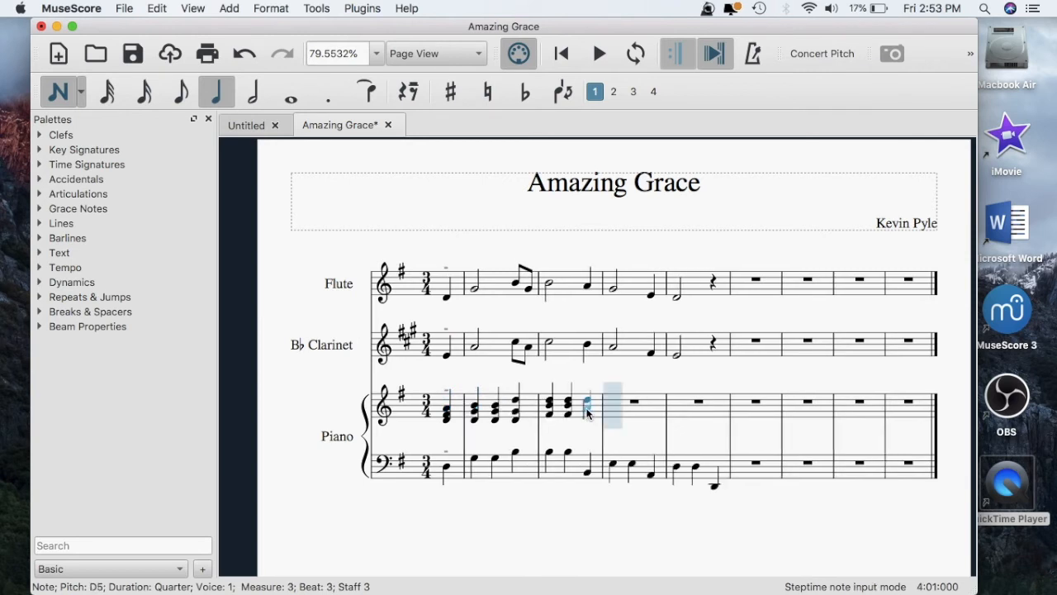
Step: Add B4 and F♯4 beneath the D5 on beat 3 of the Piano's treble measure 3, and leave note input
shift+click(587, 416)
shift+click(587, 418)
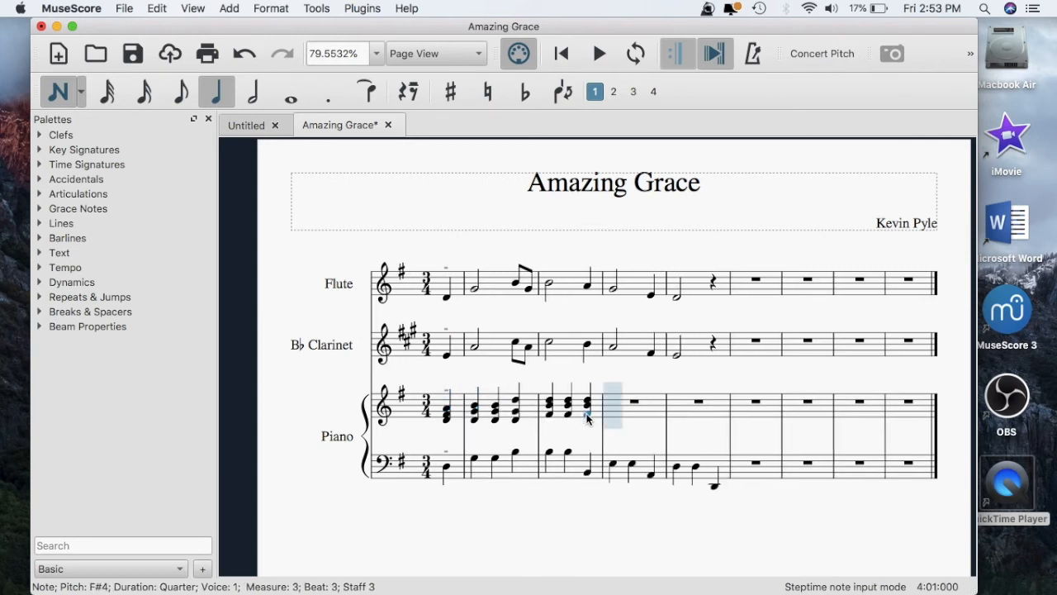
key(Escape)
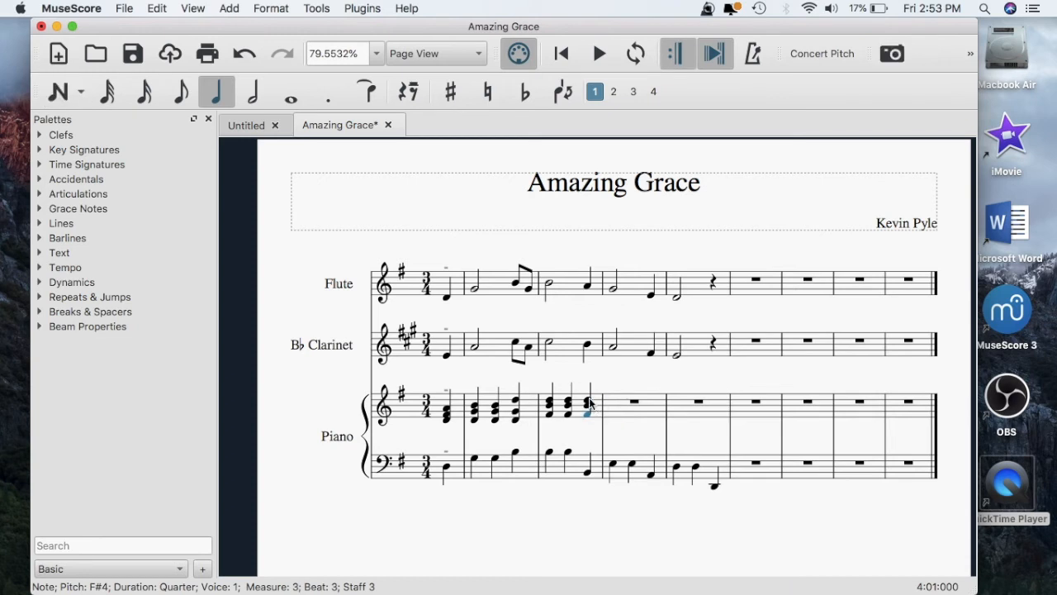
Step: Apply a sharp accidental to the top note of the Piano's beat 3 treble chord in measure 3, and lower it back to D5
click(590, 398)
click(587, 405)
click(588, 400)
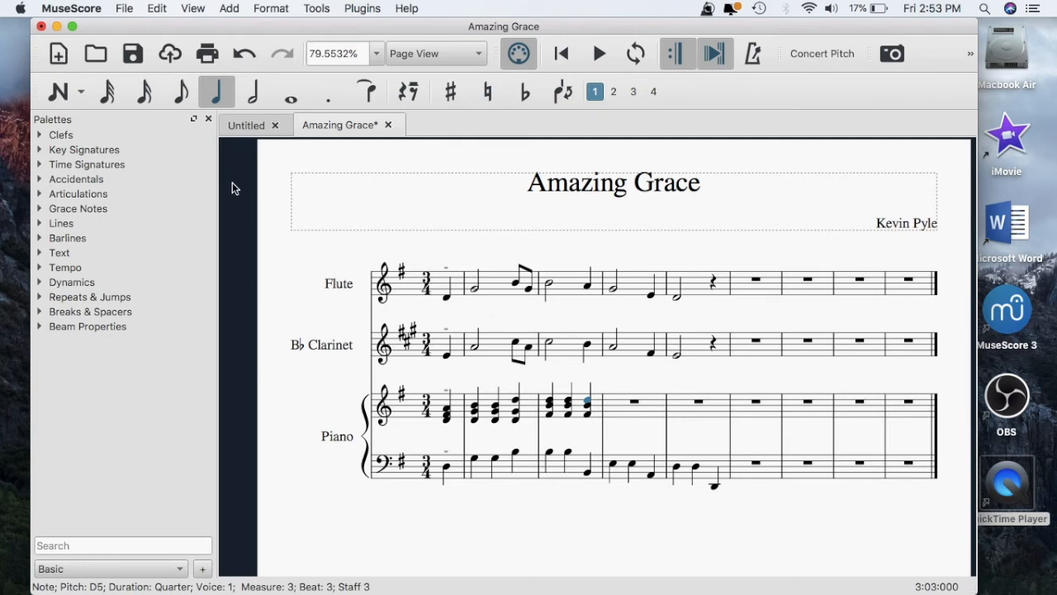
click(83, 180)
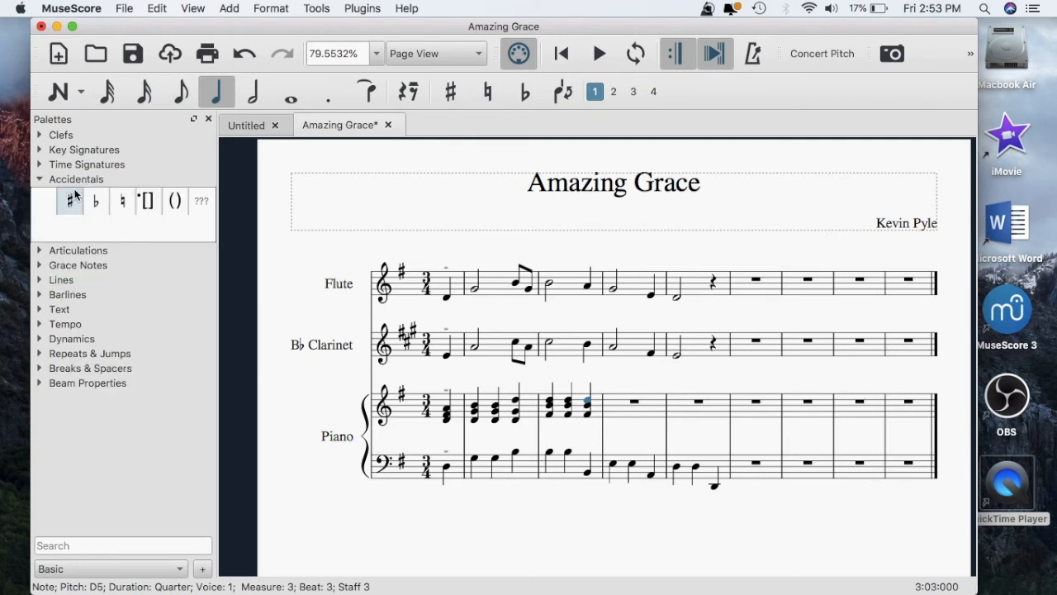
drag(67, 202, 586, 402)
click(57, 177)
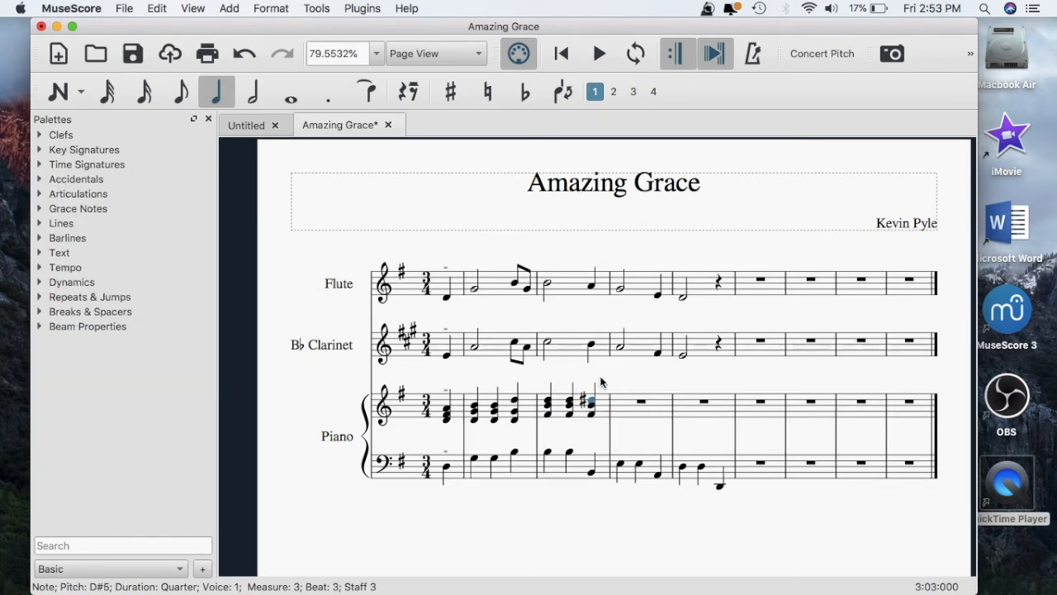
key(Down)
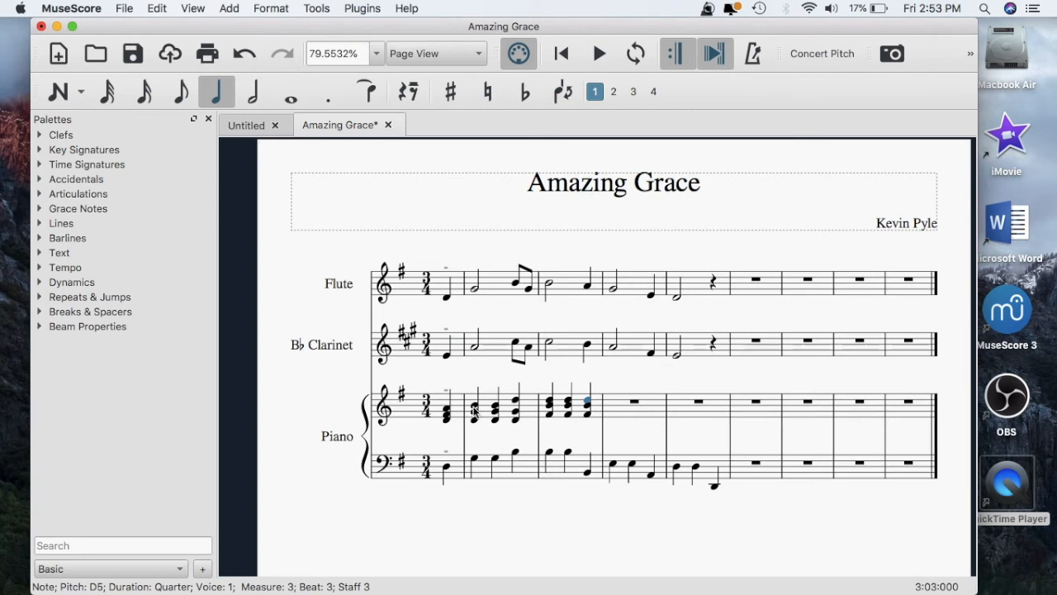
Step: Raise the top note of the Piano's beat 3 treble chord in measure 3 a semitone to D♯5
click(598, 379)
click(591, 403)
key(Up)
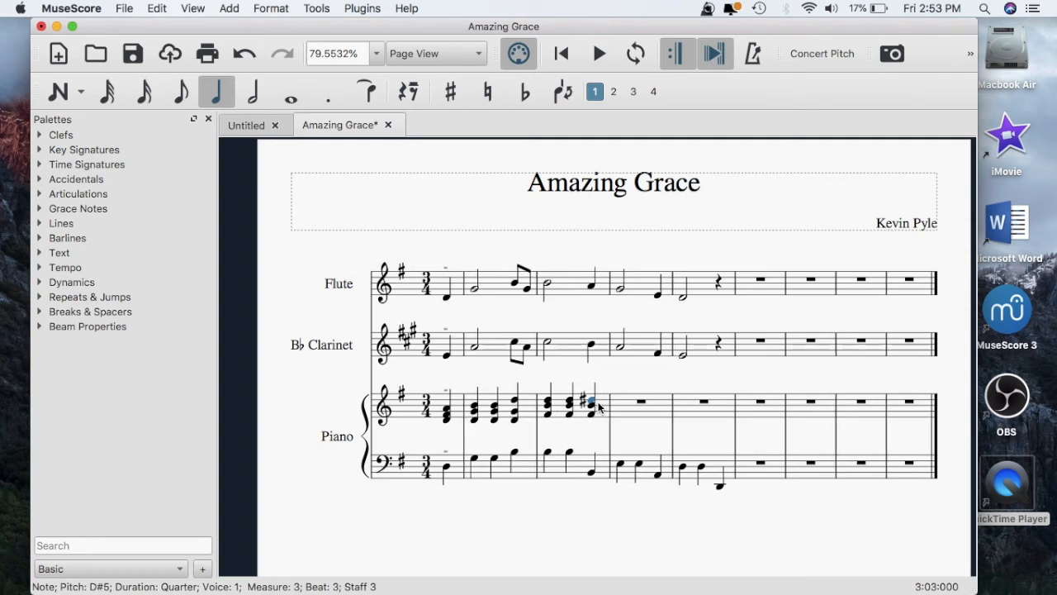
Step: Turn on note input and enter a quarter-note chord of E5, B4 and G4 on beat 1 of the Piano's treble measure 4
key(n)
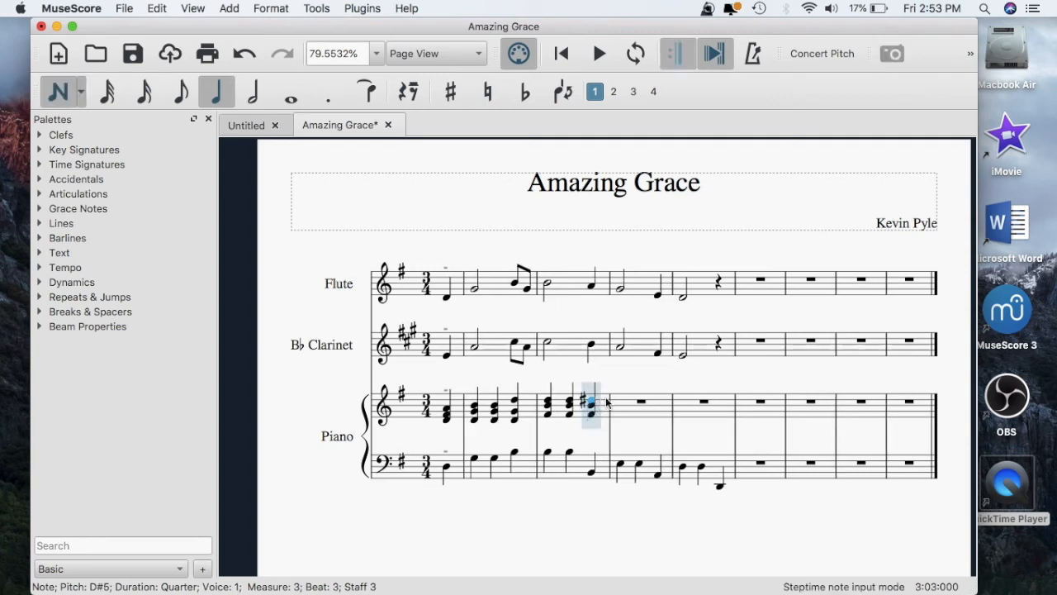
click(620, 398)
key(Down)
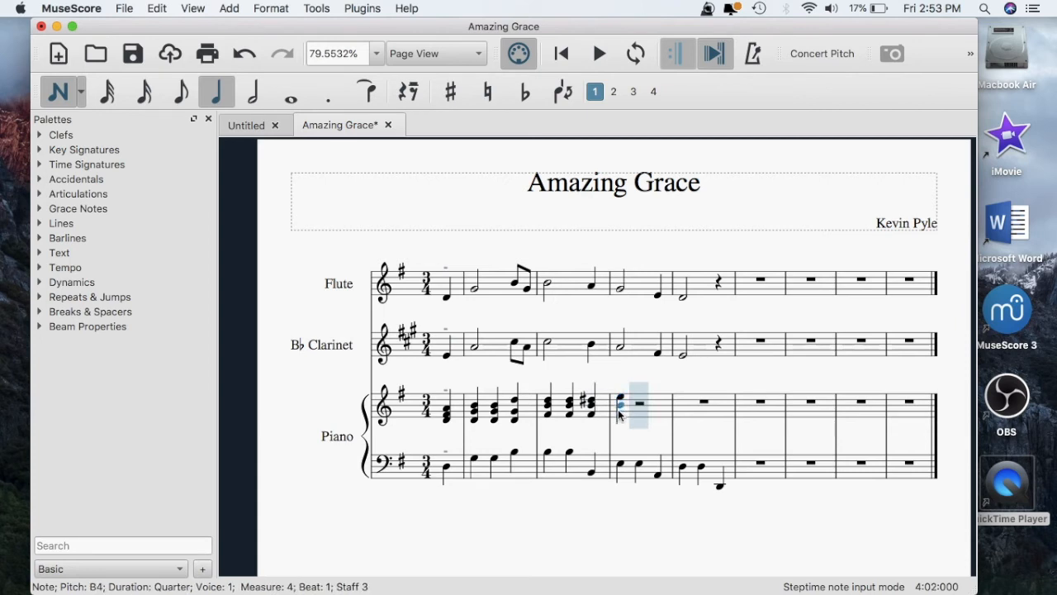
click(621, 413)
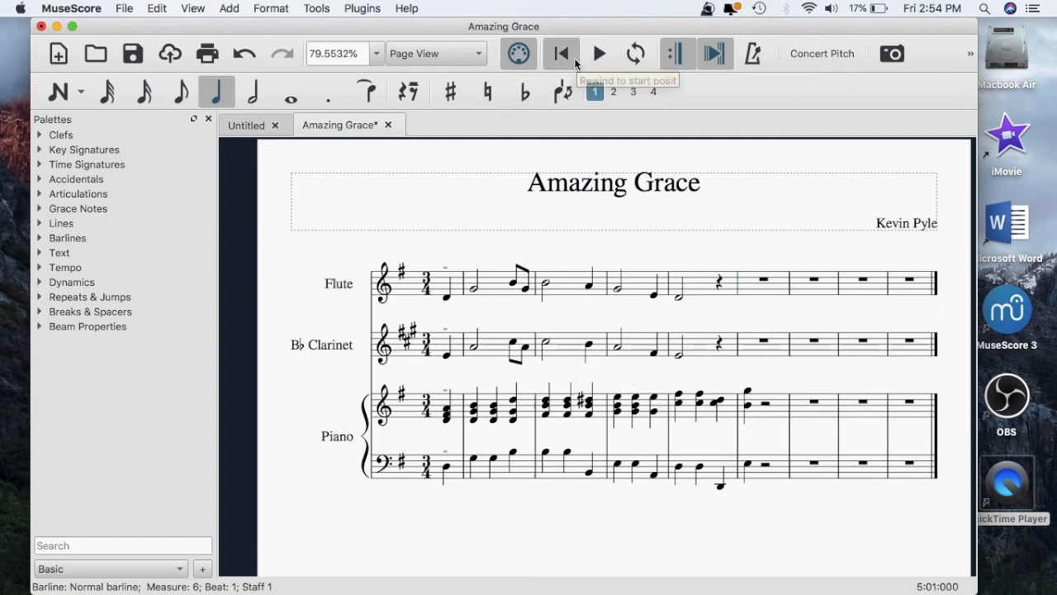
Step: Rewind to the beginning and play the score to hear all the parts together, and stop playback
click(573, 60)
click(591, 61)
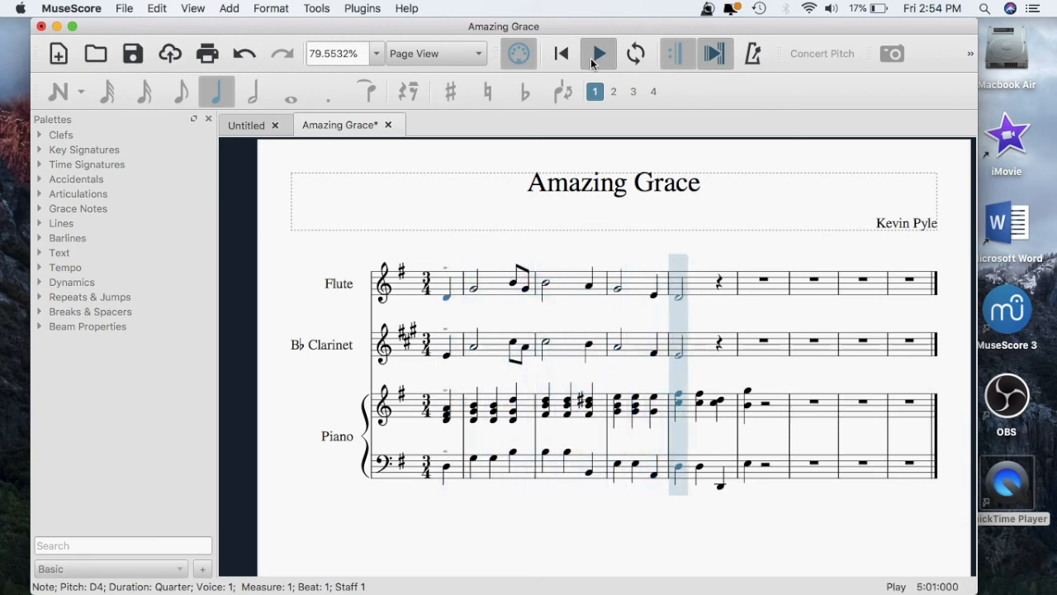
click(591, 64)
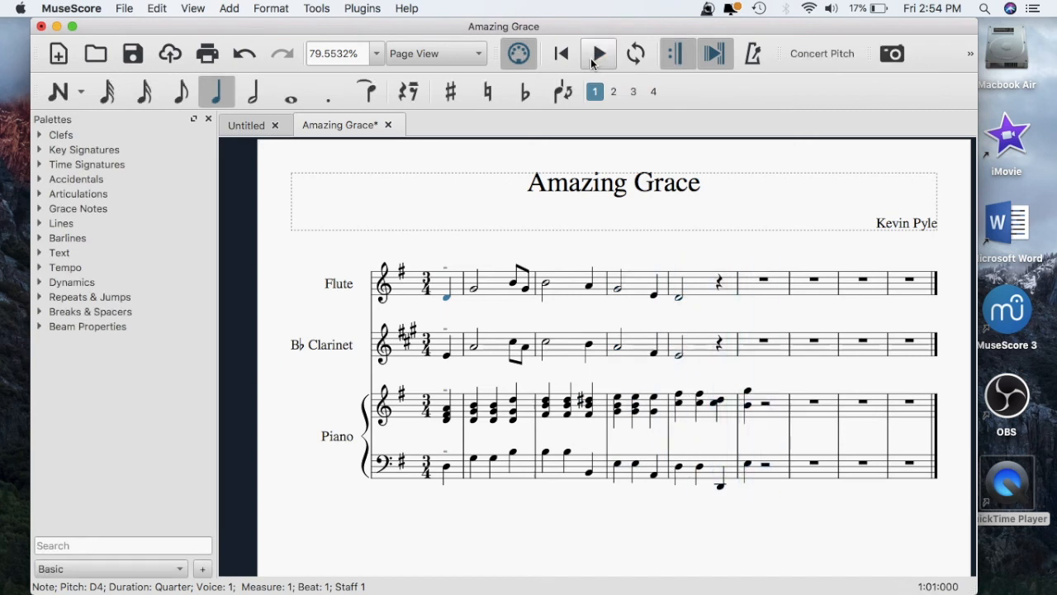
Step: Lower the Piano's bass note in measure 6 to G2 and clear the selection
click(747, 467)
key(Down)
key(Down)
key(Down)
key(Down)
key(Down)
key(Down)
key(Down)
key(Down)
key(Down)
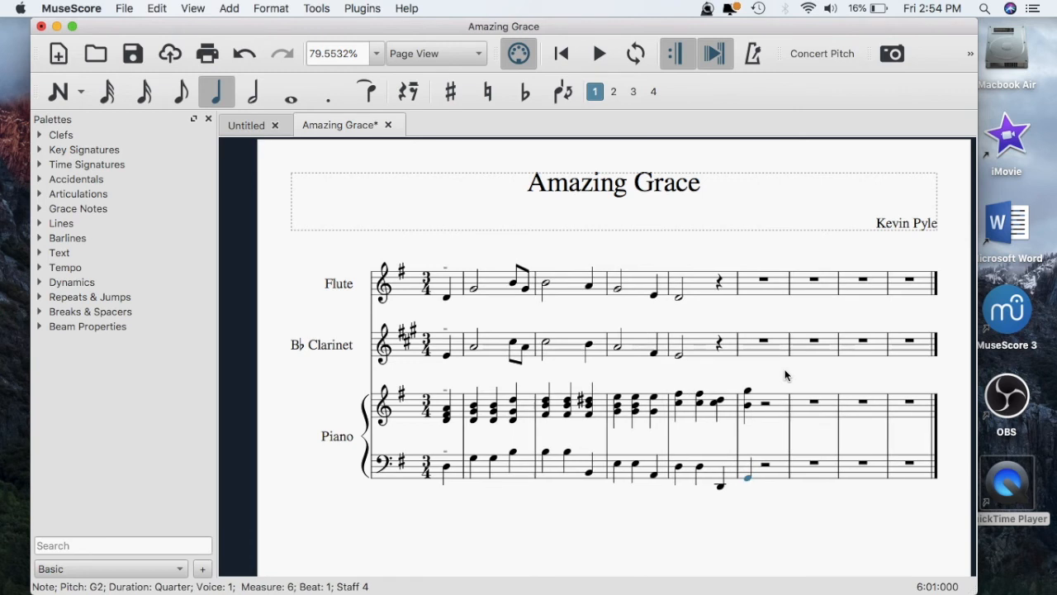
key(Escape)
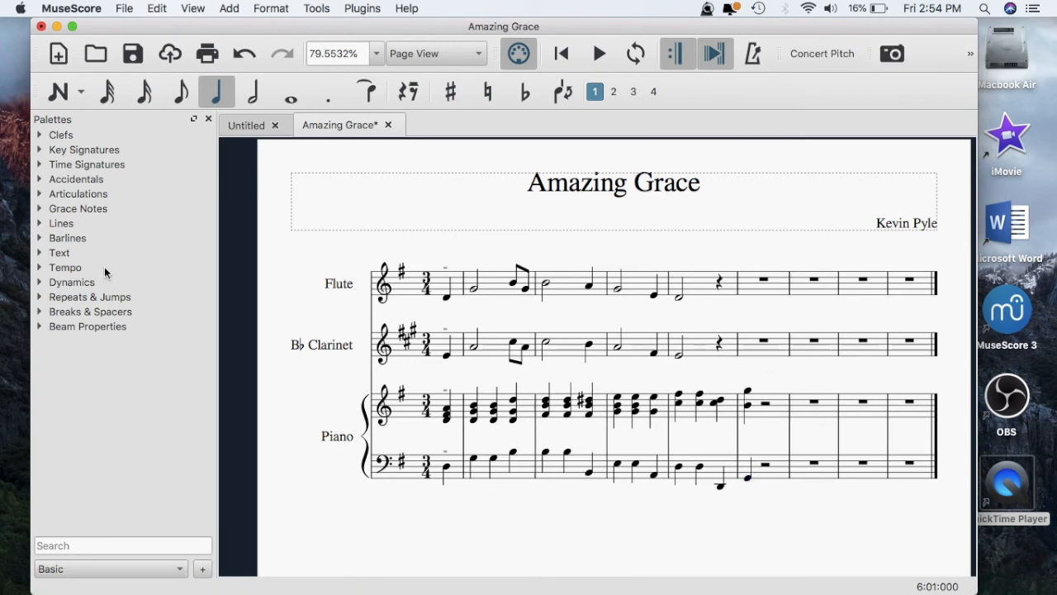
Step: Add a quarter note = 80 tempo marking at the Flute's pickup note
click(59, 270)
click(59, 267)
click(84, 268)
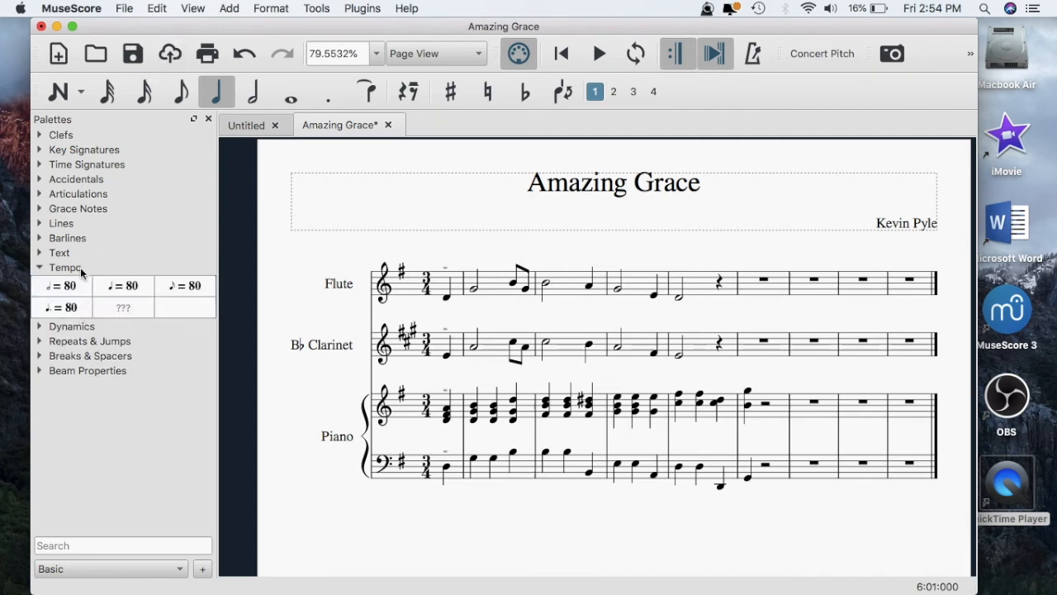
drag(127, 287, 456, 258)
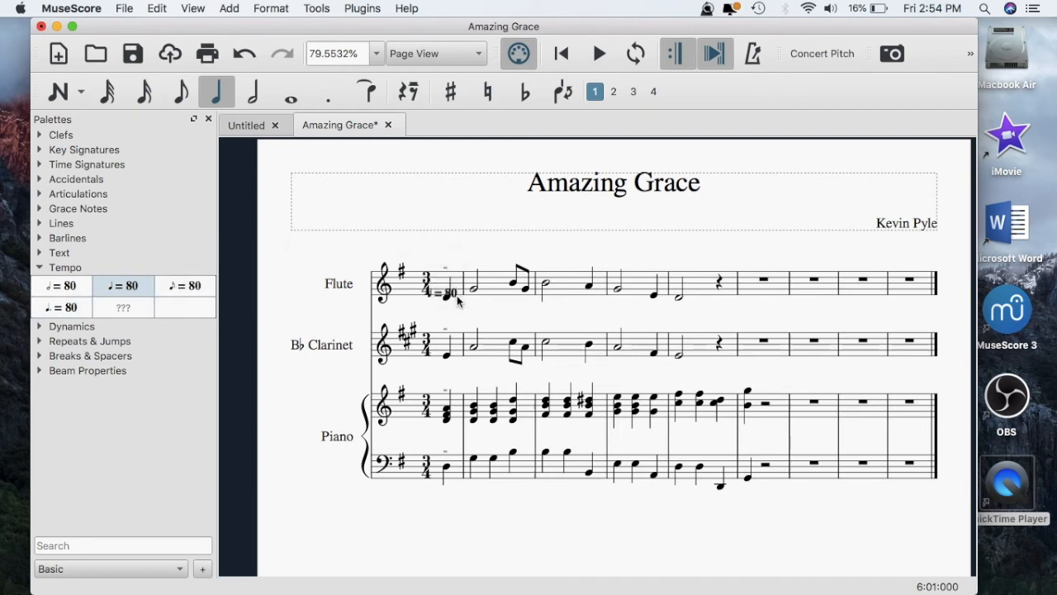
drag(451, 300, 448, 303)
drag(448, 303, 450, 304)
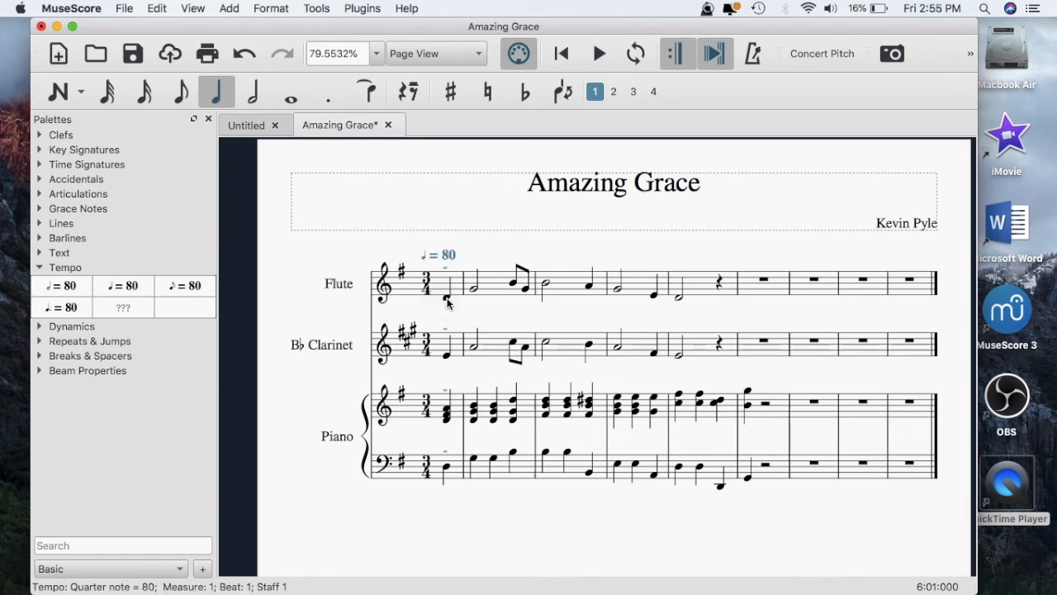
Step: Change the tempo marking above the Flute's pickup note to quarter note = 90
double_click(441, 255)
key(Delete)
key(Delete)
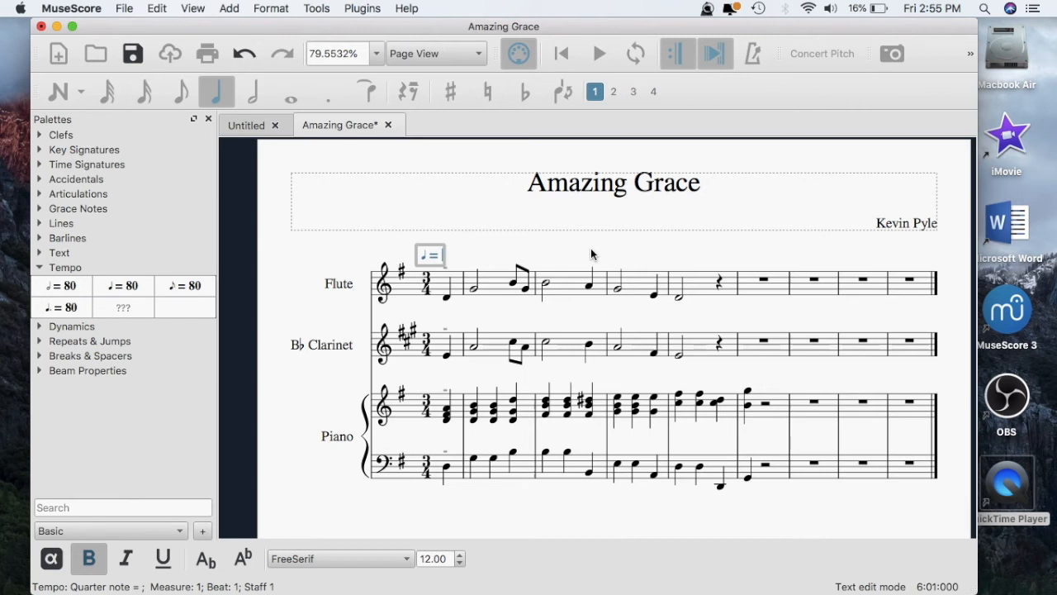
text(90)
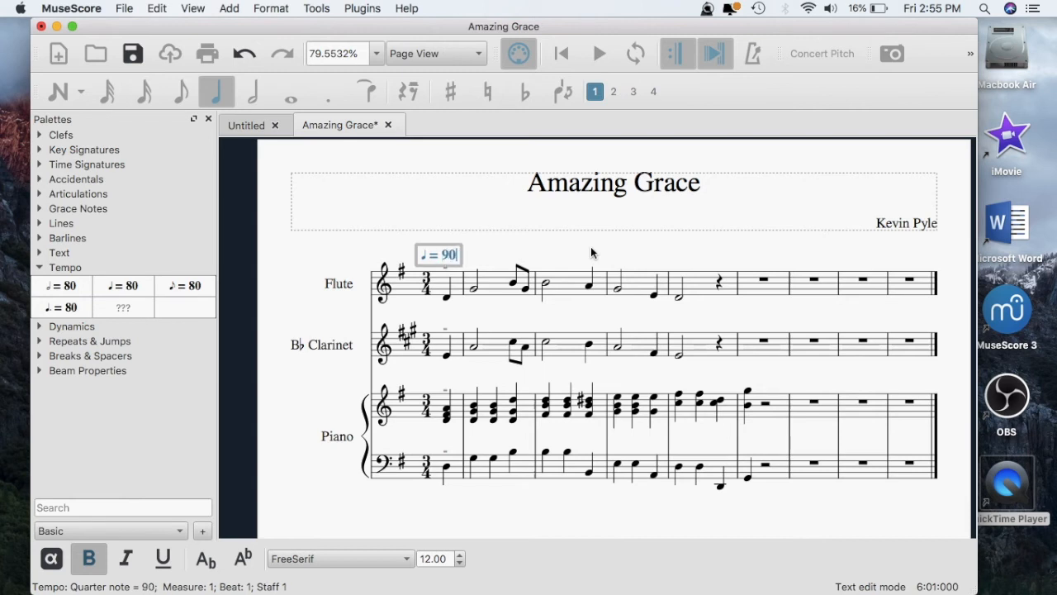
key(Escape)
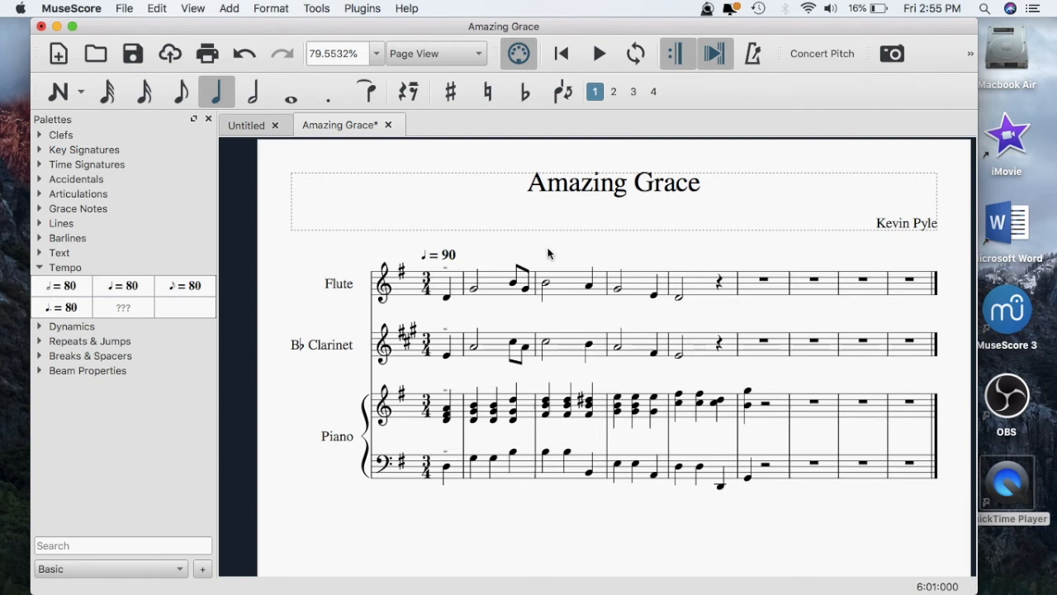
Step: Rewind to the beginning, play the score to hear it at the new tempo, and stop playback
click(566, 55)
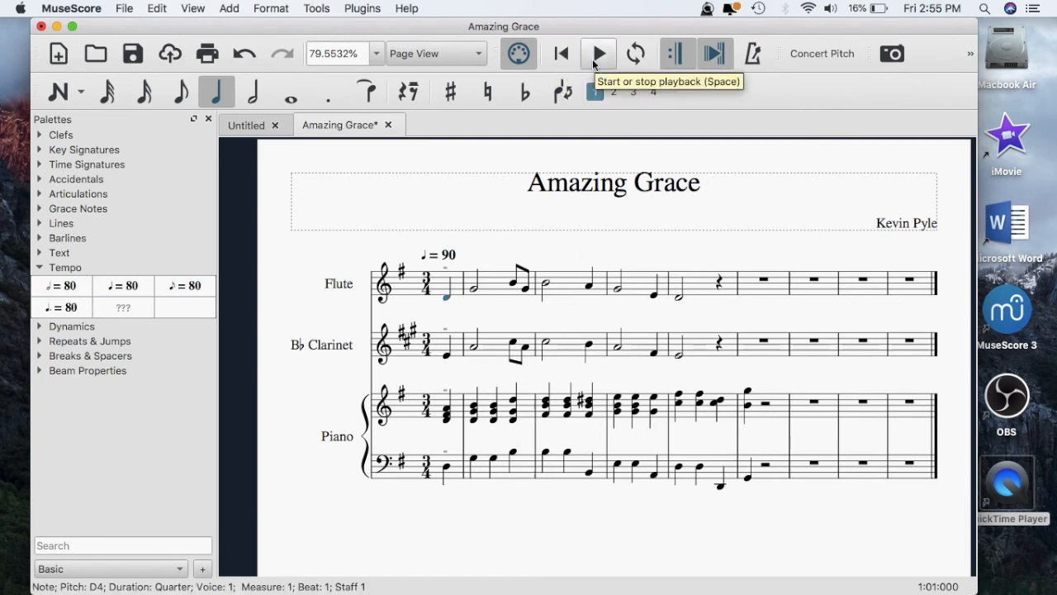
click(592, 59)
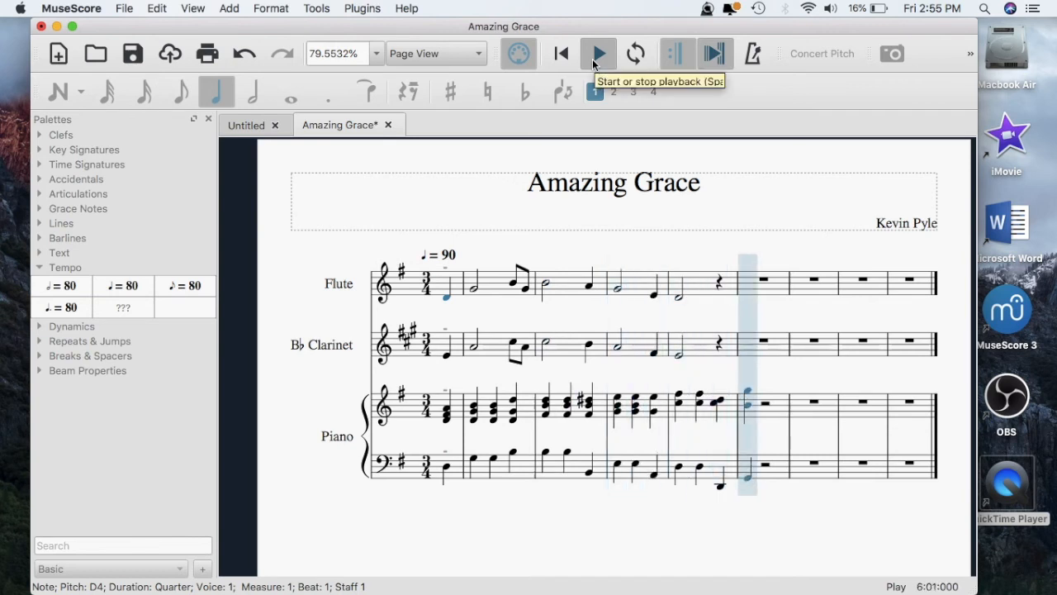
key(space)
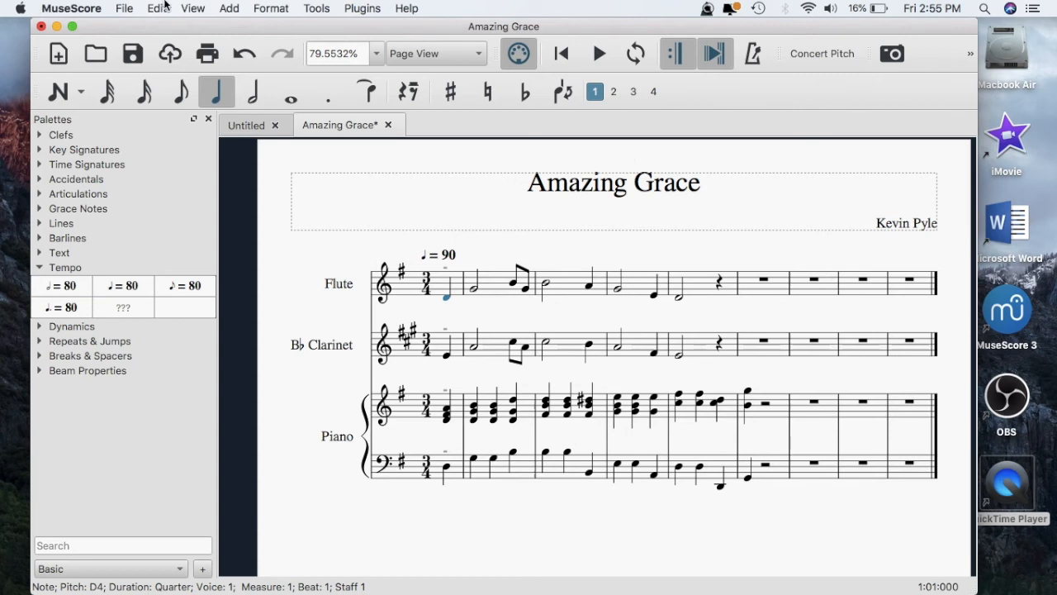
Step: Save the score as Amazing Grace in the Scores folder in MuseScore 3 format, and collapse the Tempo palette
click(125, 9)
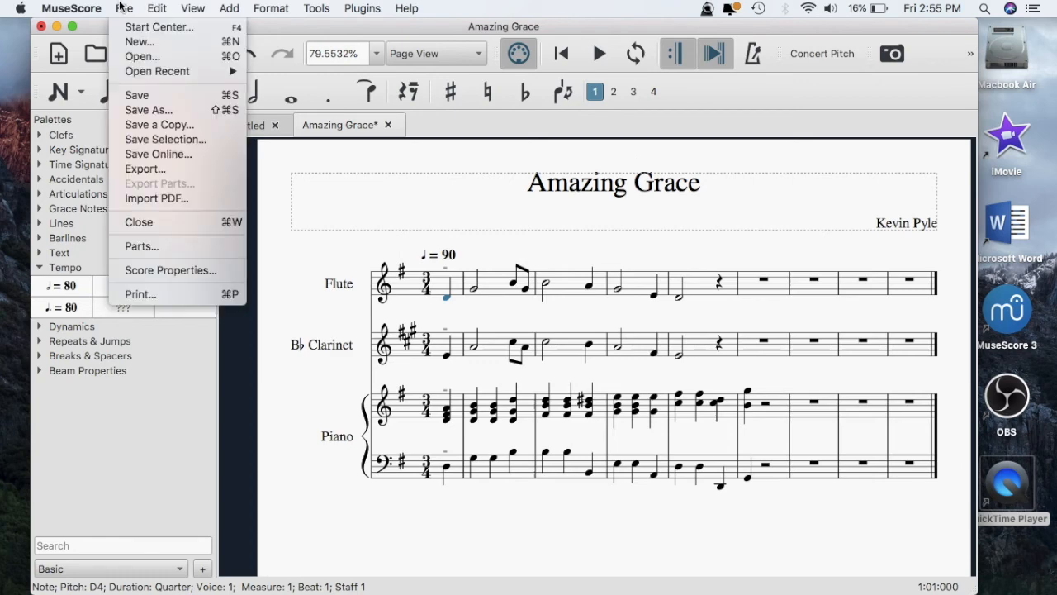
click(133, 110)
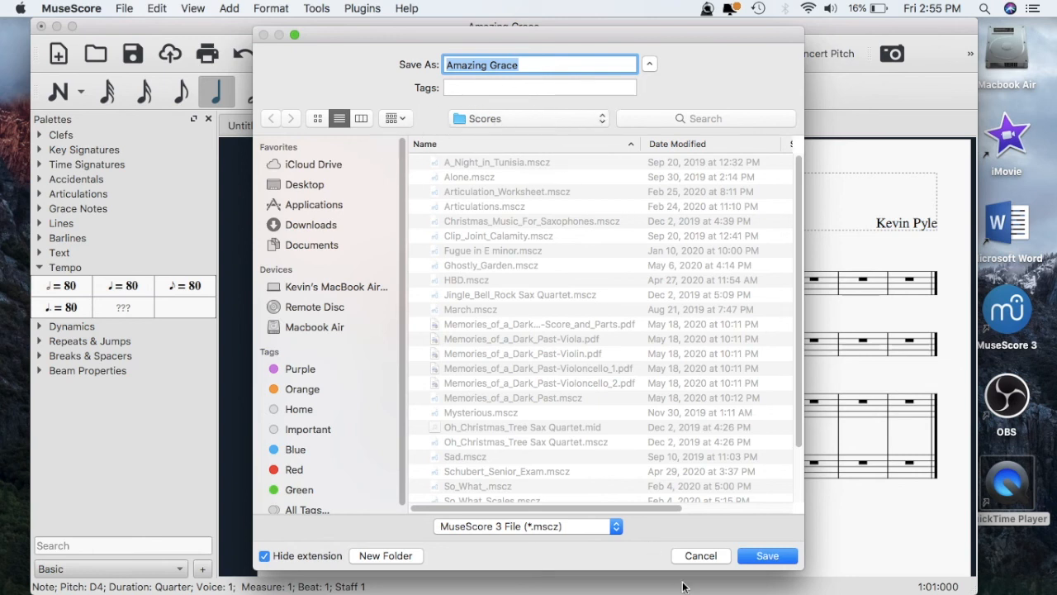
click(767, 555)
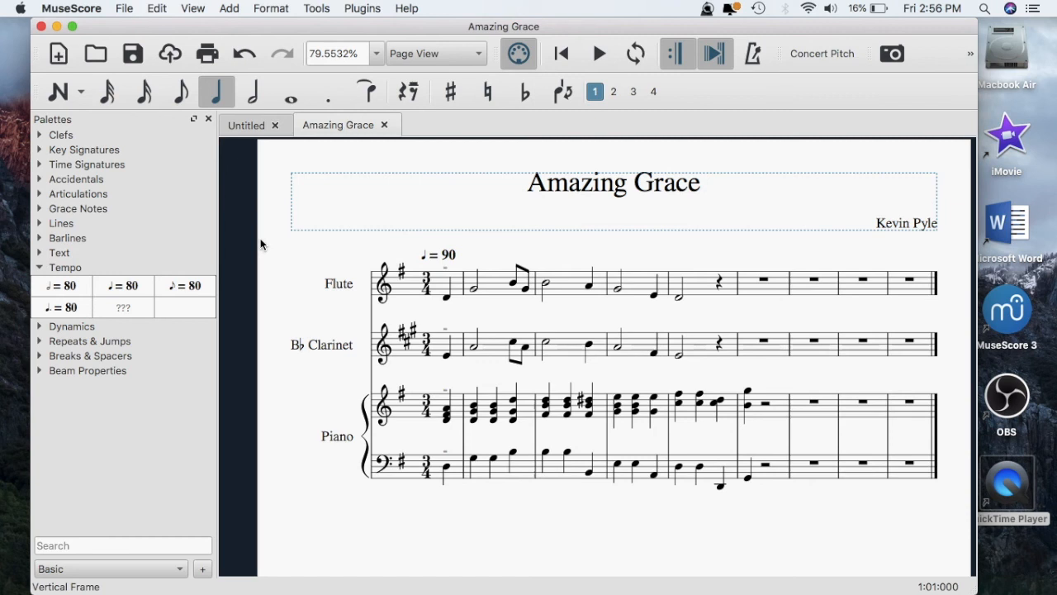
click(58, 271)
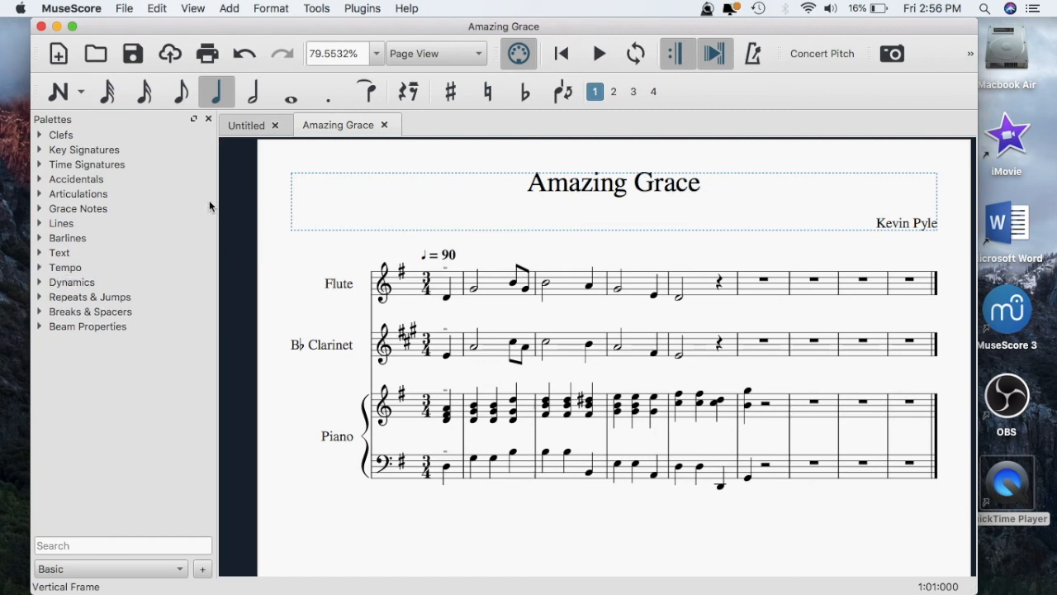
Step: Open the existing score Clip_Joint_Calamity.mscz from the Scores folder
click(129, 6)
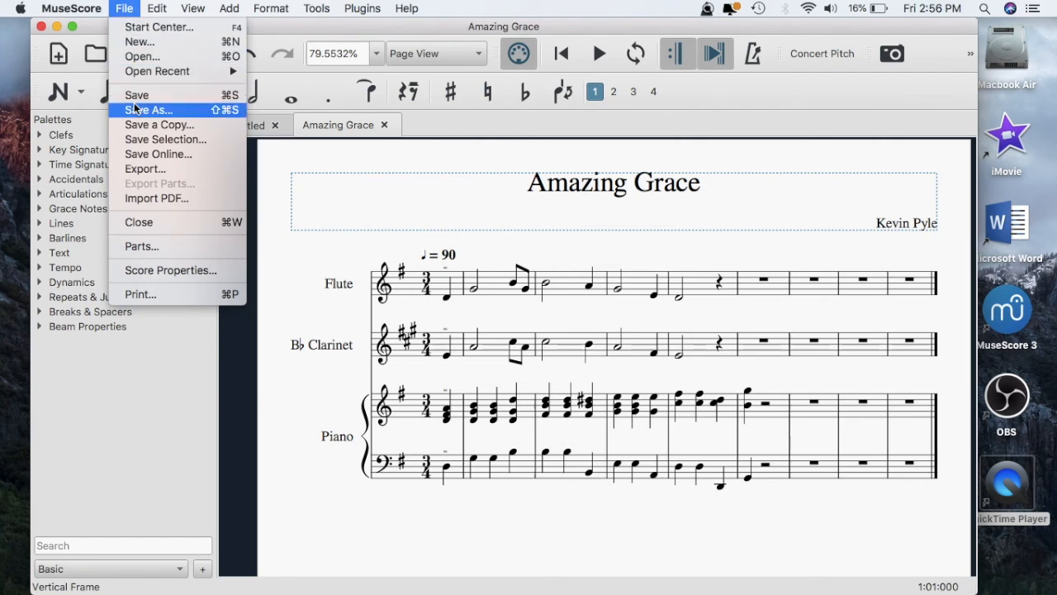
mouse_move(152, 71)
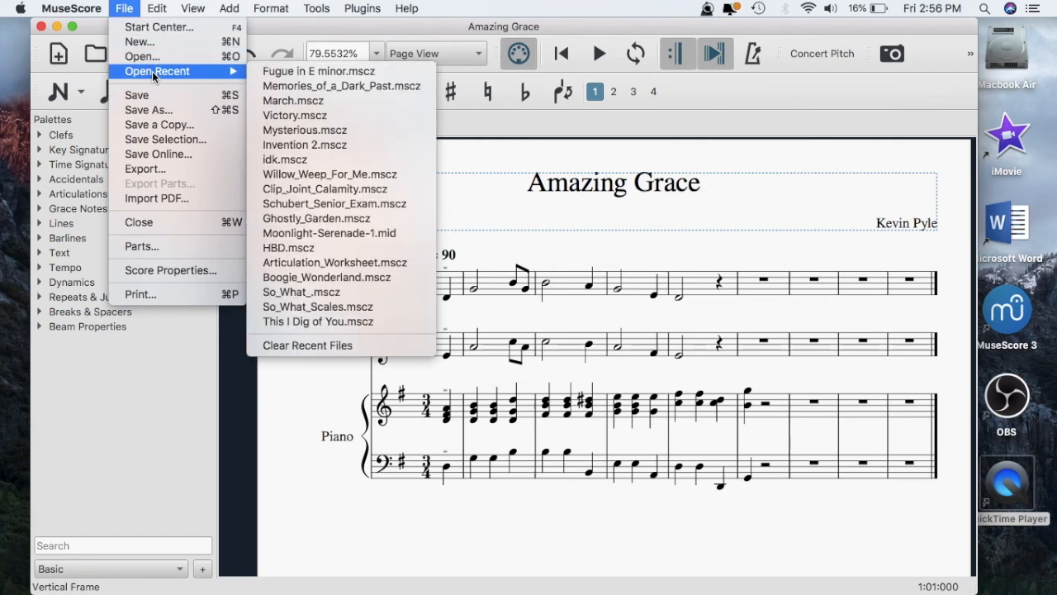
click(152, 59)
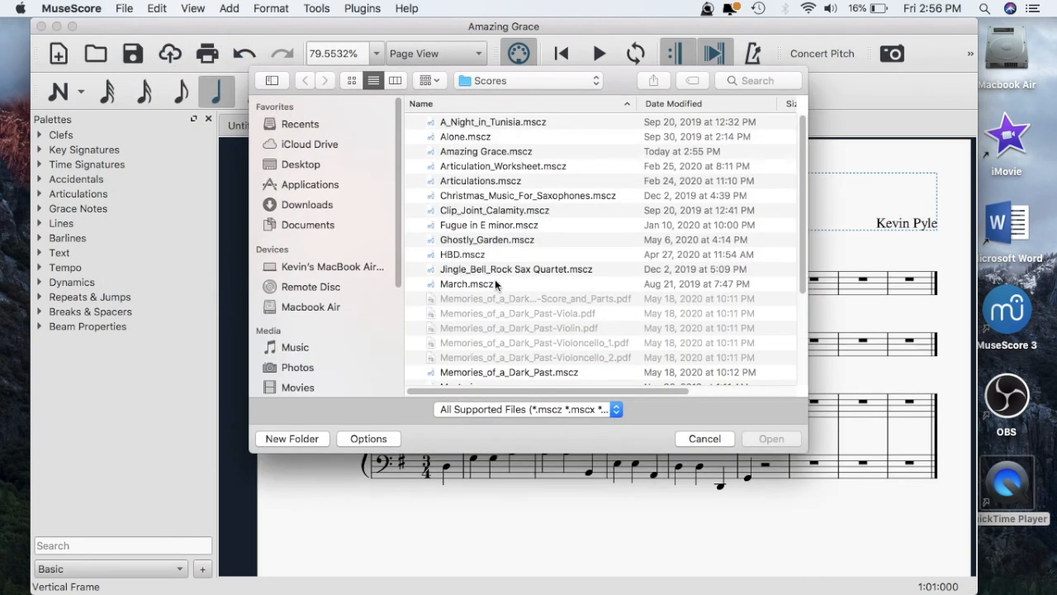
scroll(495, 272, down, 10)
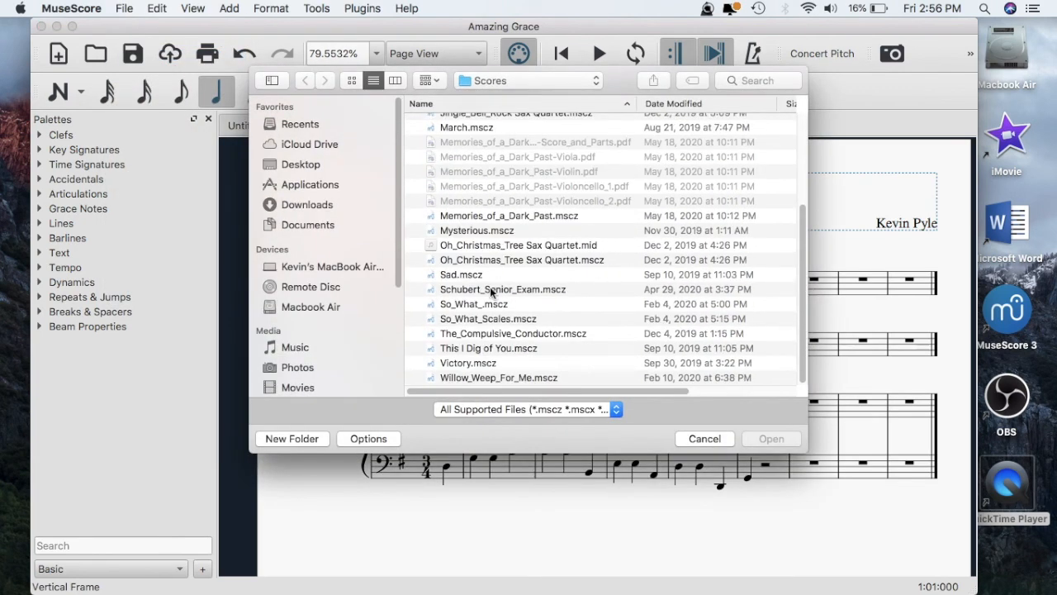
scroll(653, 275, up, 10)
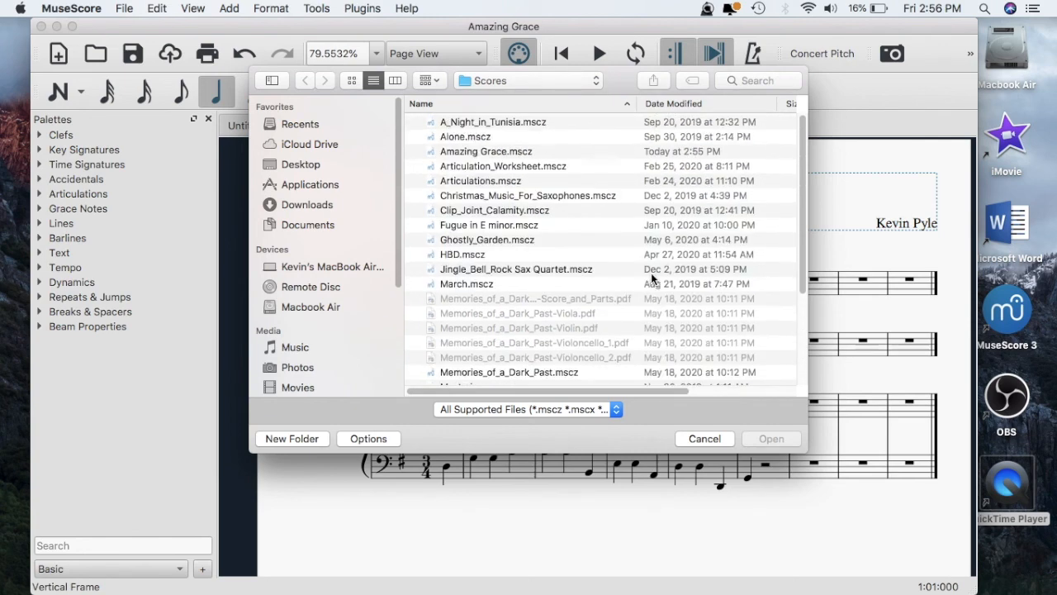
click(548, 213)
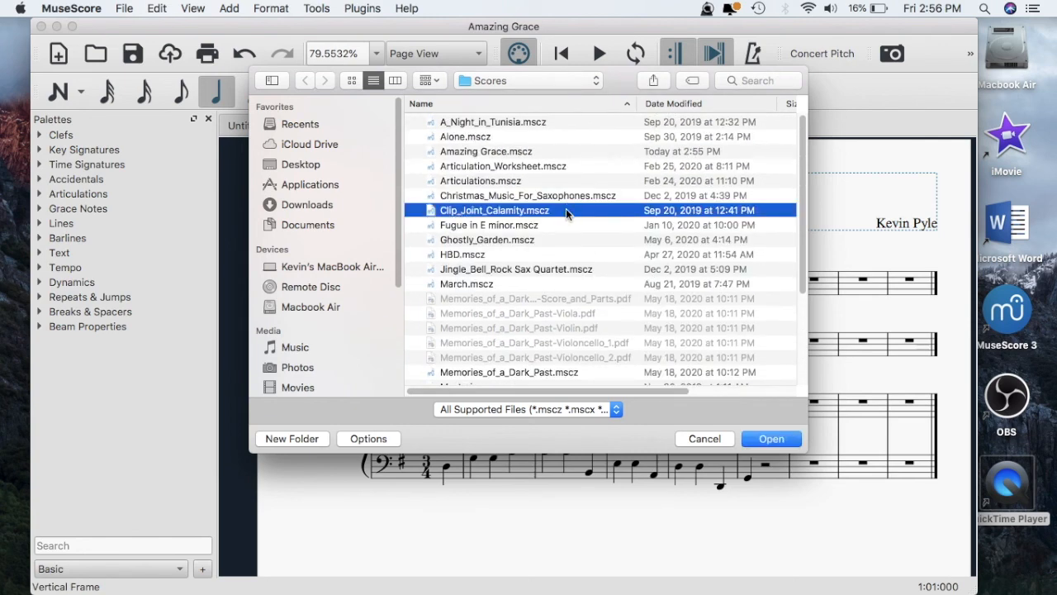
double_click(566, 210)
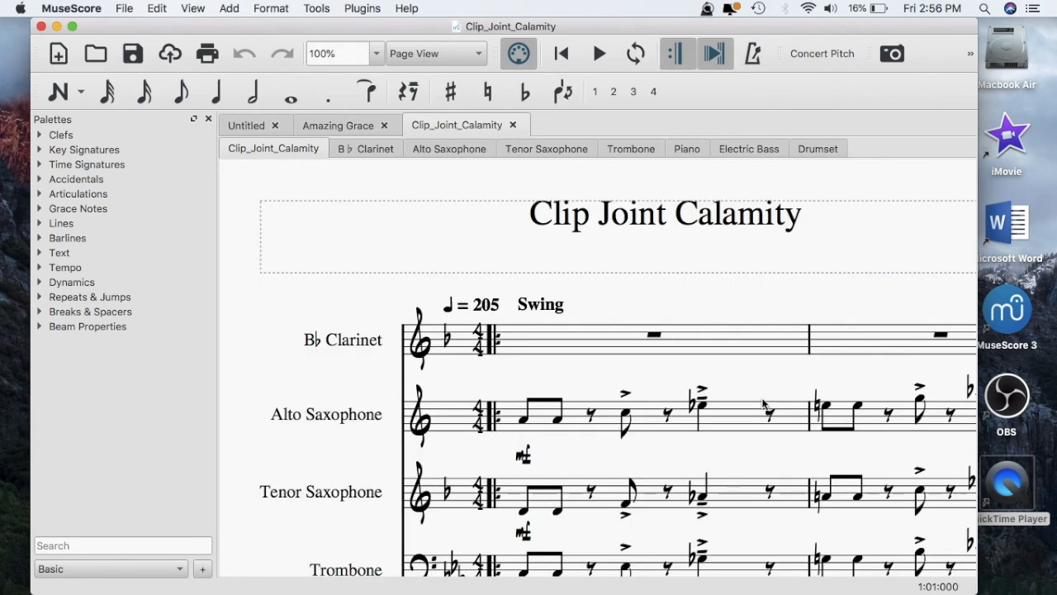
Step: Play Clip Joint Calamity from the beginning, raise the sound volume while listening, and stop playback
scroll(651, 286, down, 5)
drag(651, 286, 544, 188)
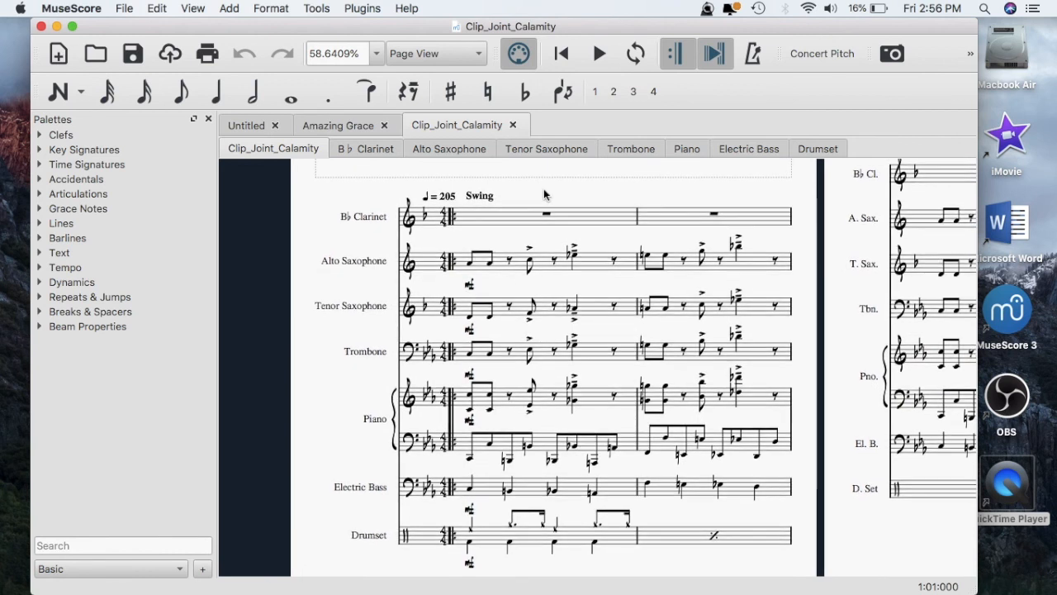
click(576, 65)
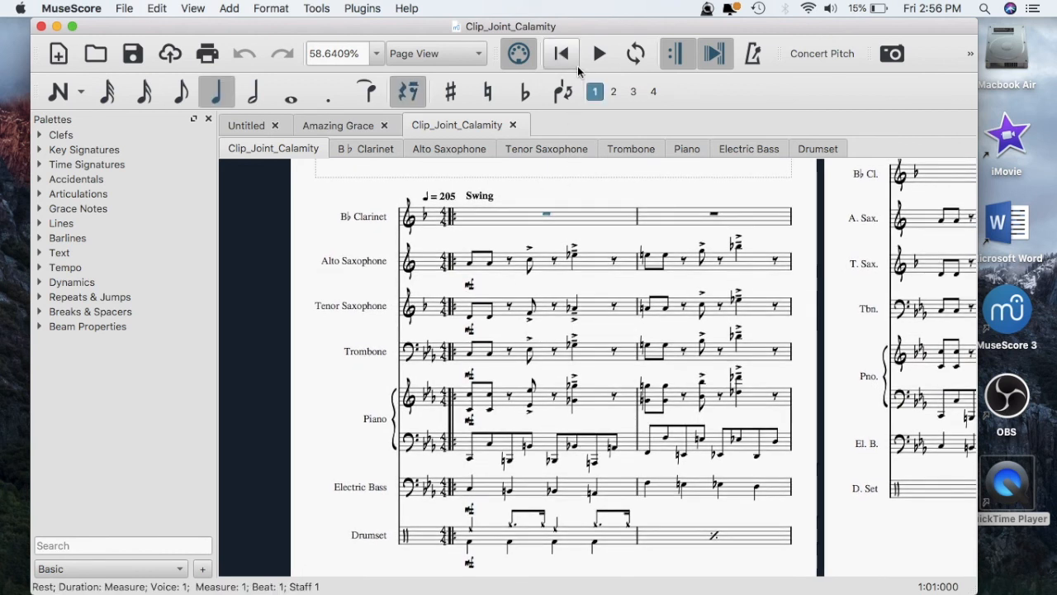
key(space)
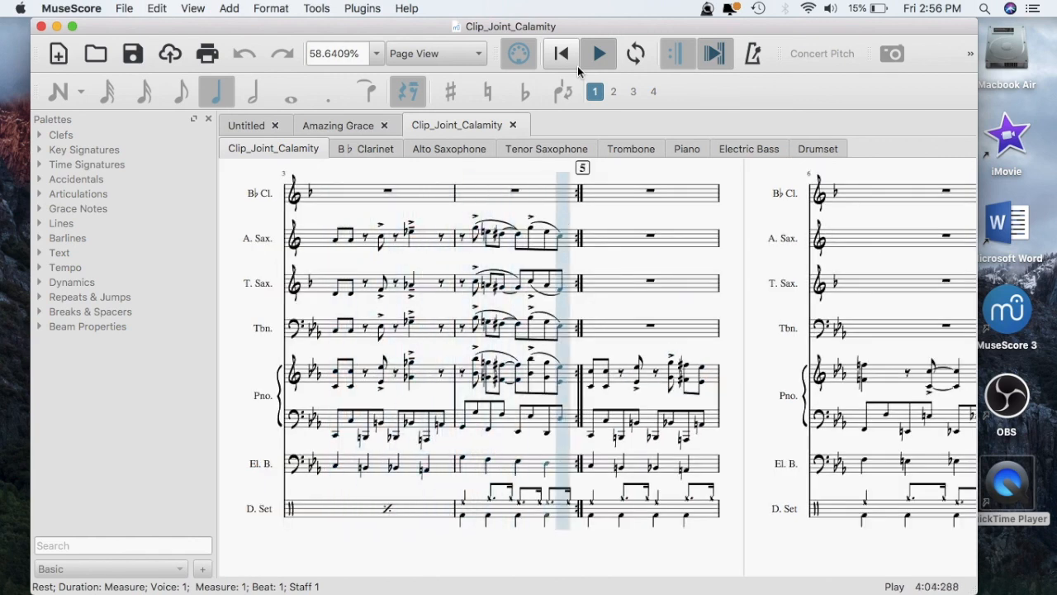
key(XF86AudioRaiseVolume)
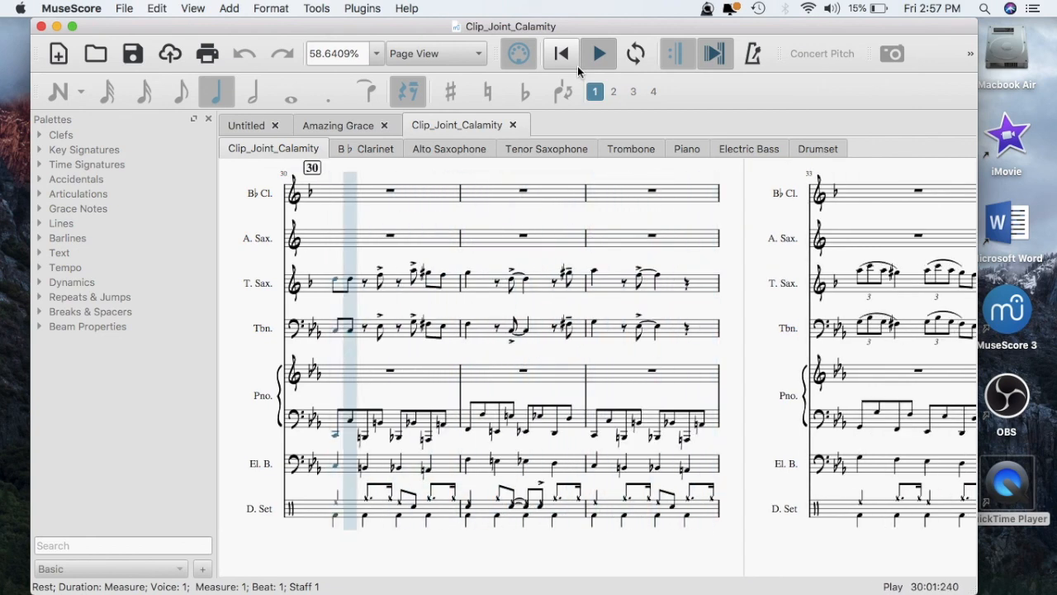
click(586, 66)
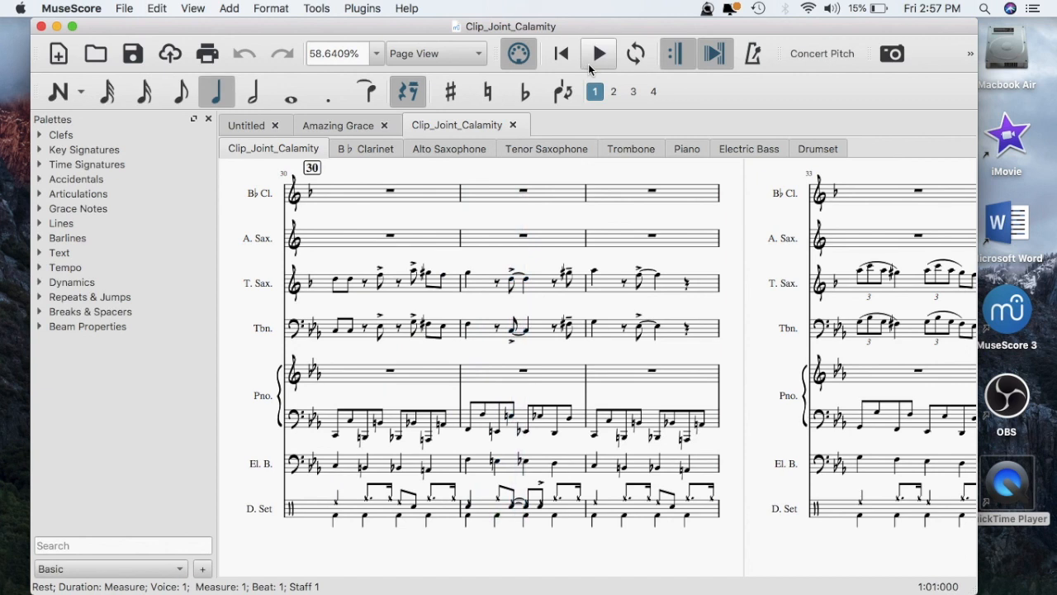